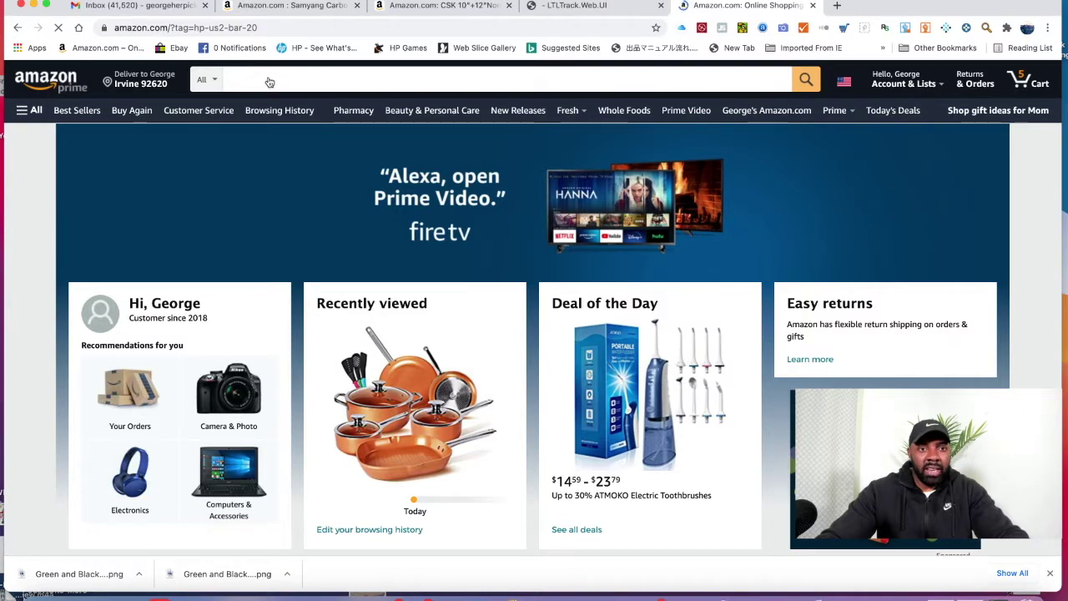
Step: Search the store for the suggested phrase "pots and pans set"
left_click(252, 77)
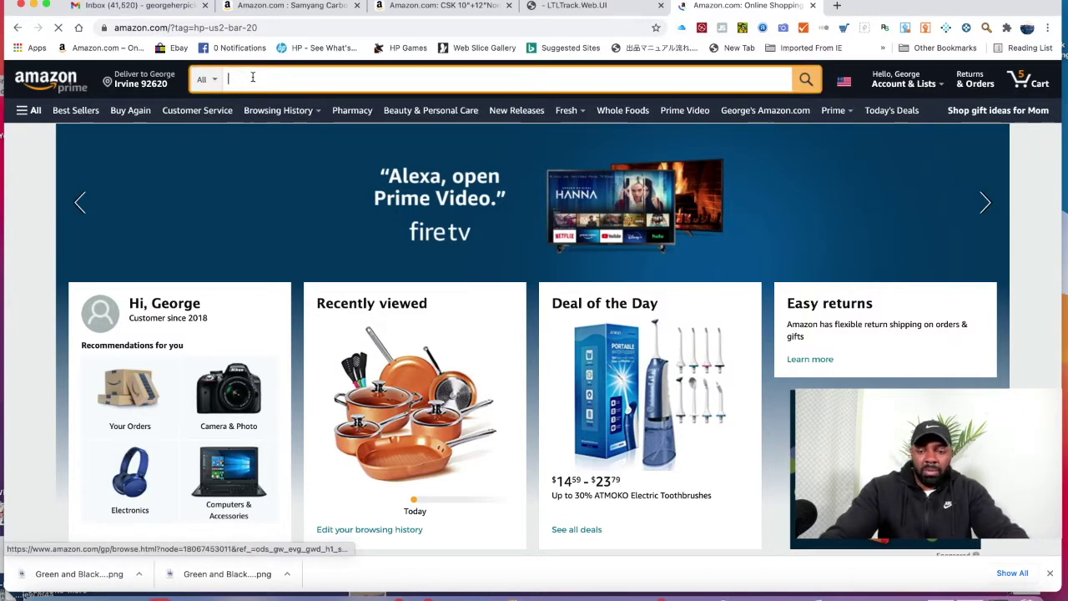
type("pots")
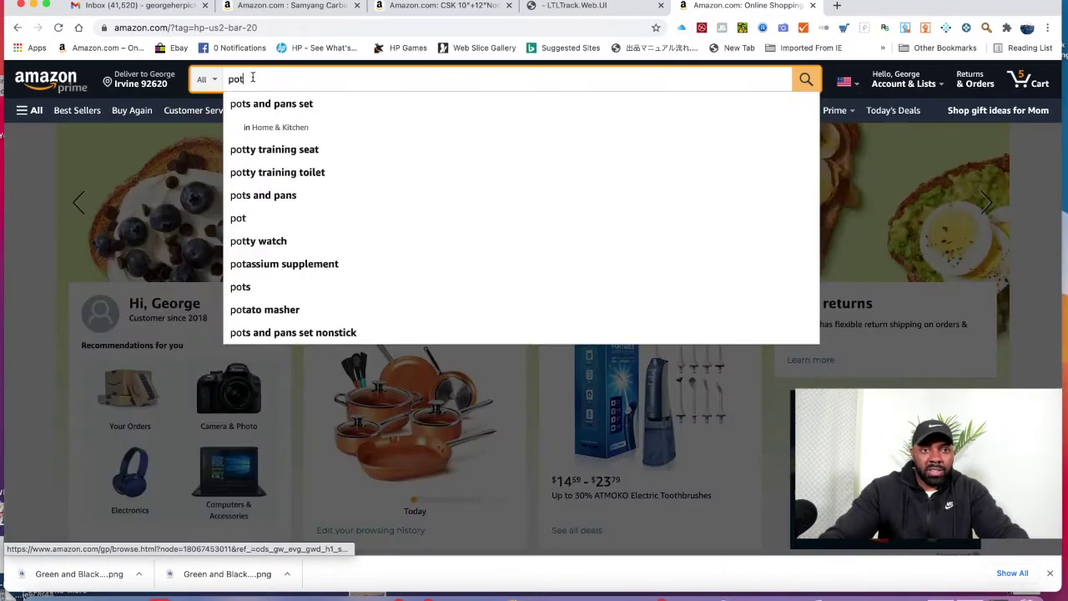
left_click(292, 104)
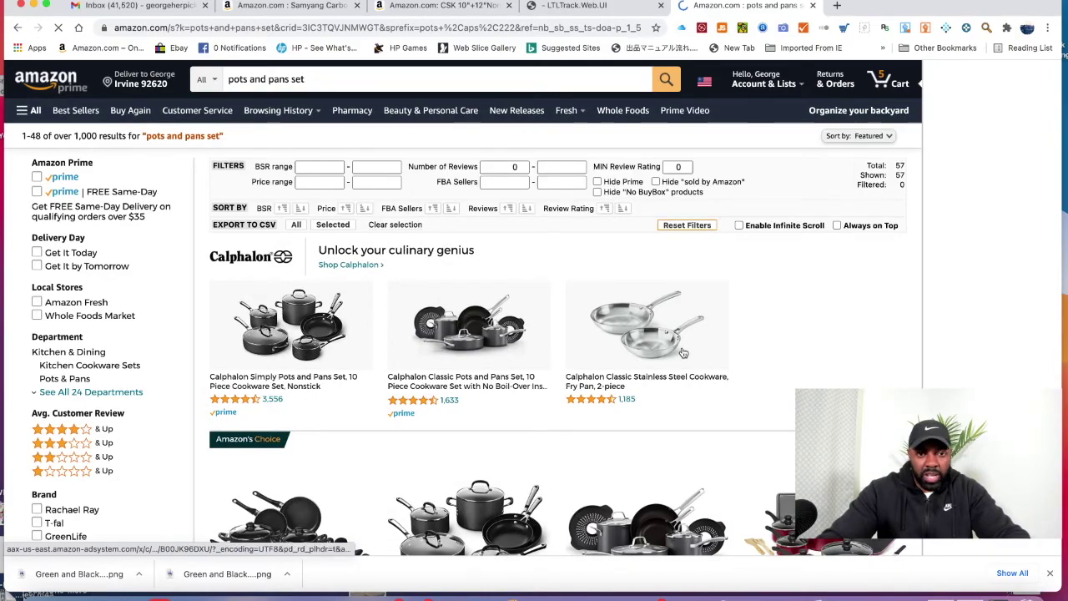
Step: Look over the first rows of cookware results, checking prices, sales ranks and whether Amazon sells each listing
scroll(682, 353, "down", 10)
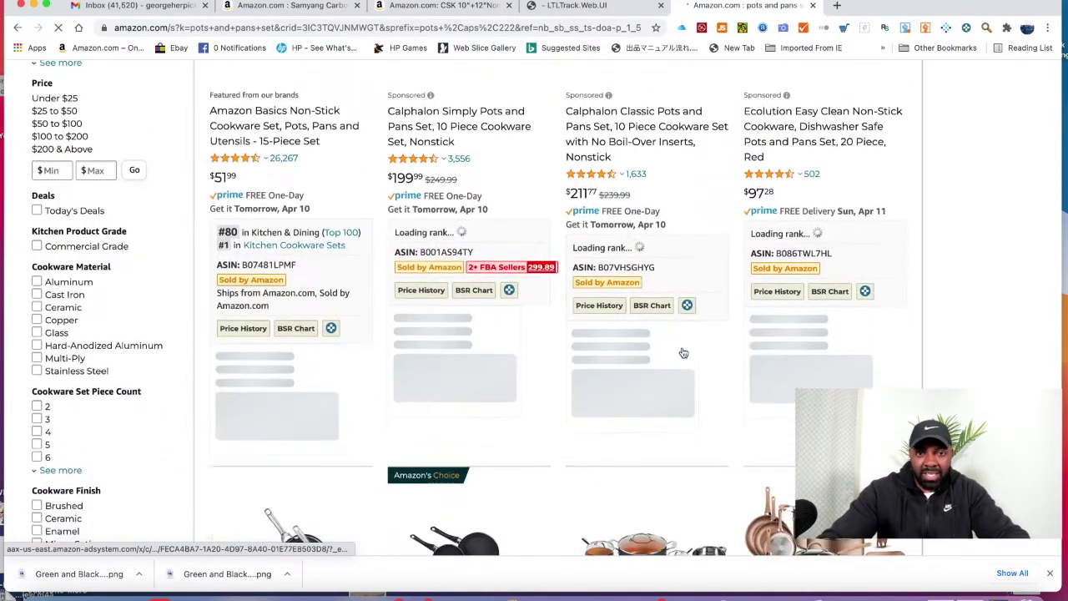
scroll(683, 353, "down", 5)
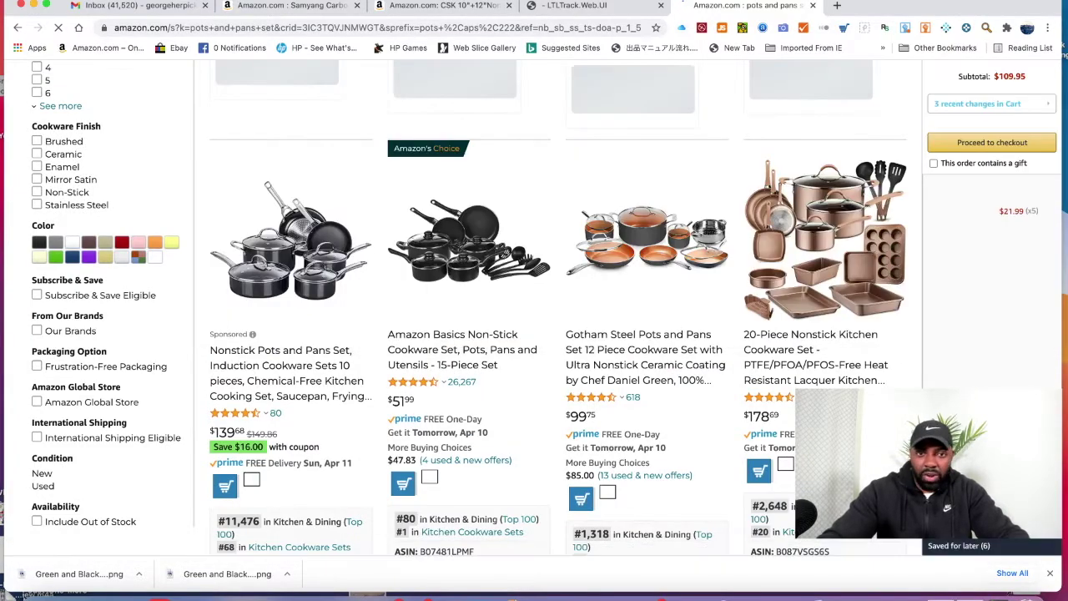
scroll(470, 308, "down", 3)
scroll(469, 308, "down", 7)
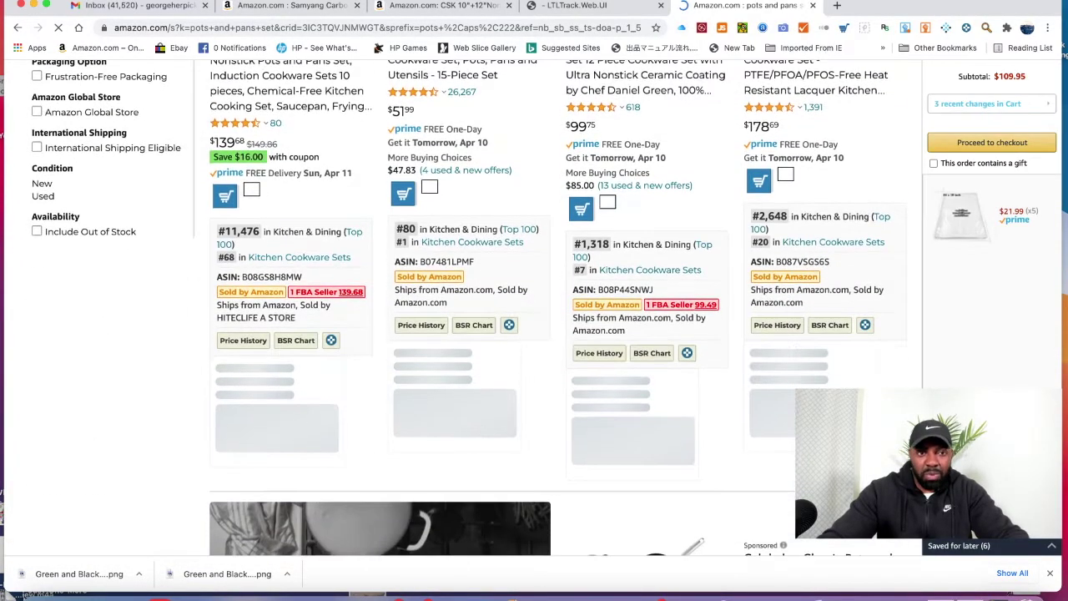
scroll(469, 308, "up", 6)
scroll(470, 308, "up", 4)
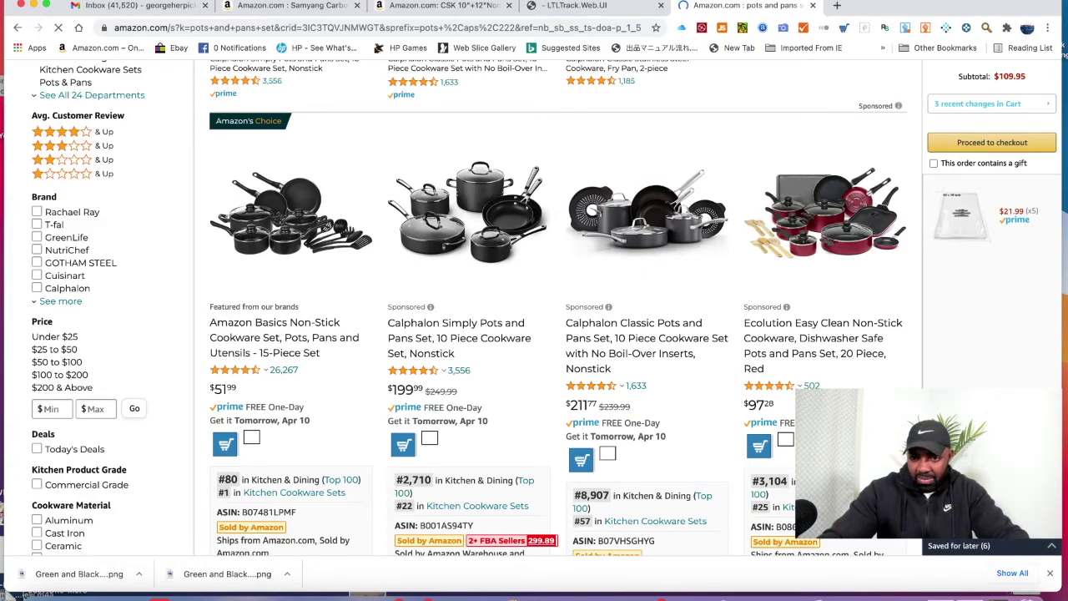
scroll(469, 308, "down", 10)
scroll(469, 308, "down", 15)
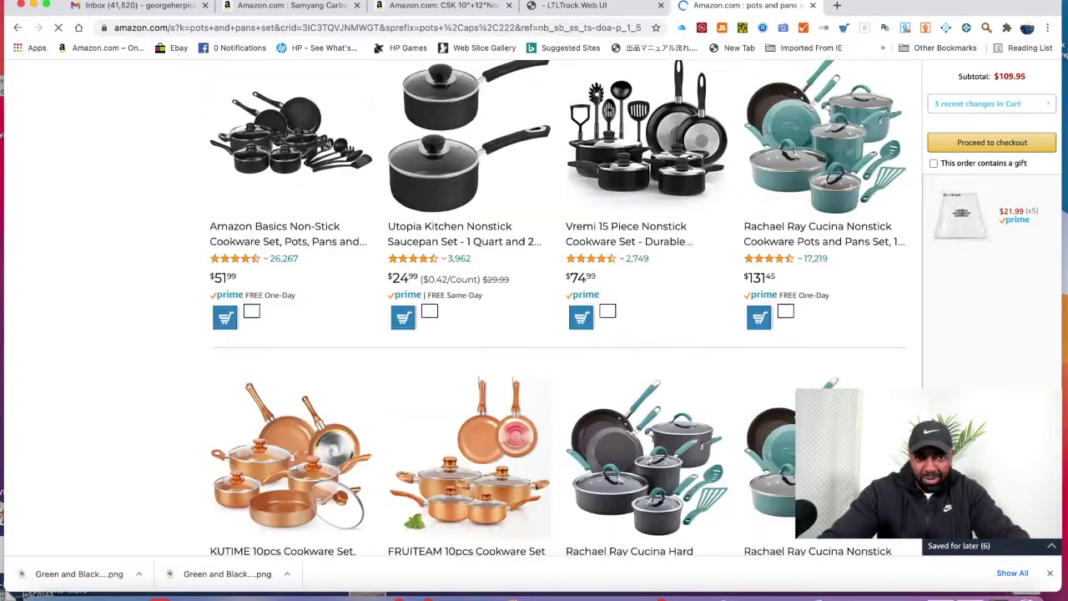
scroll(734, 321, "down", 6)
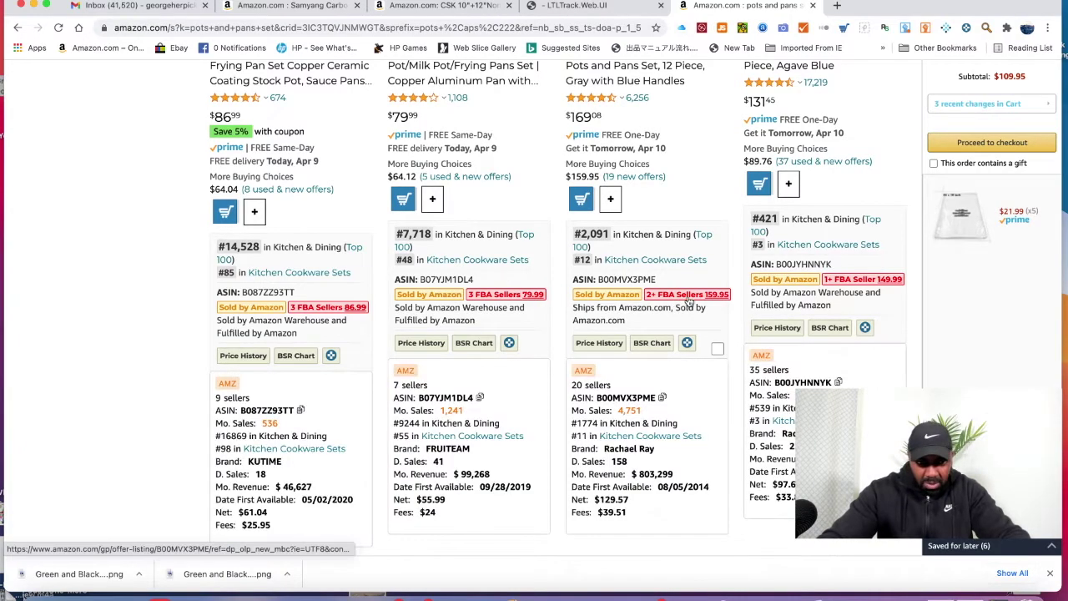
Step: Examine the seller types, monthly sales and fees of the next listings, from the 15-piece NutriChef set to the 18-piece LEGENDARY-YES set
scroll(641, 269, "down", 7)
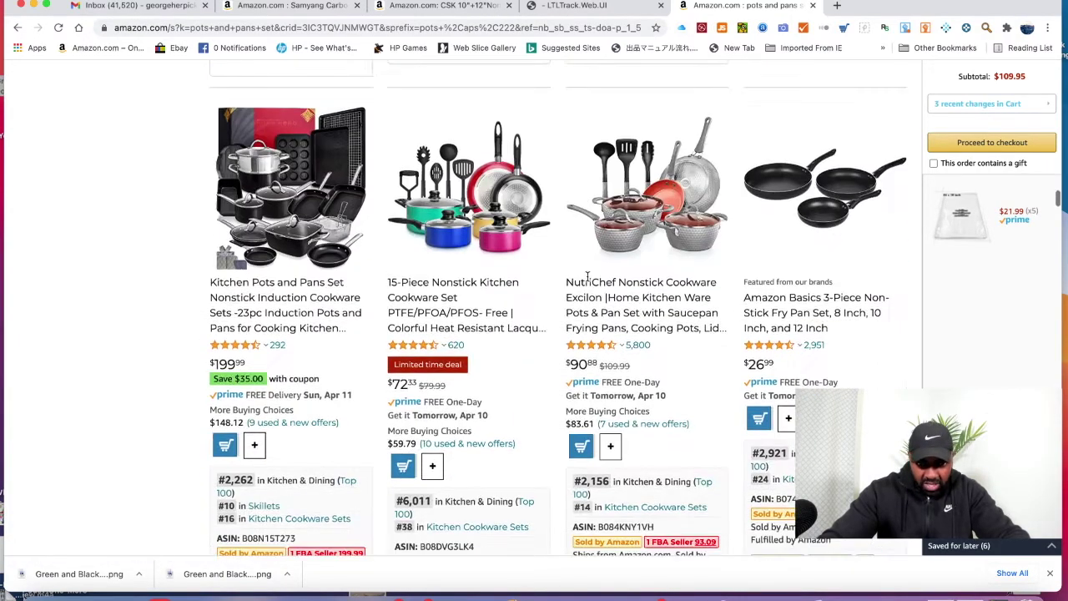
scroll(584, 276, "down", 4)
mouse_move(588, 280)
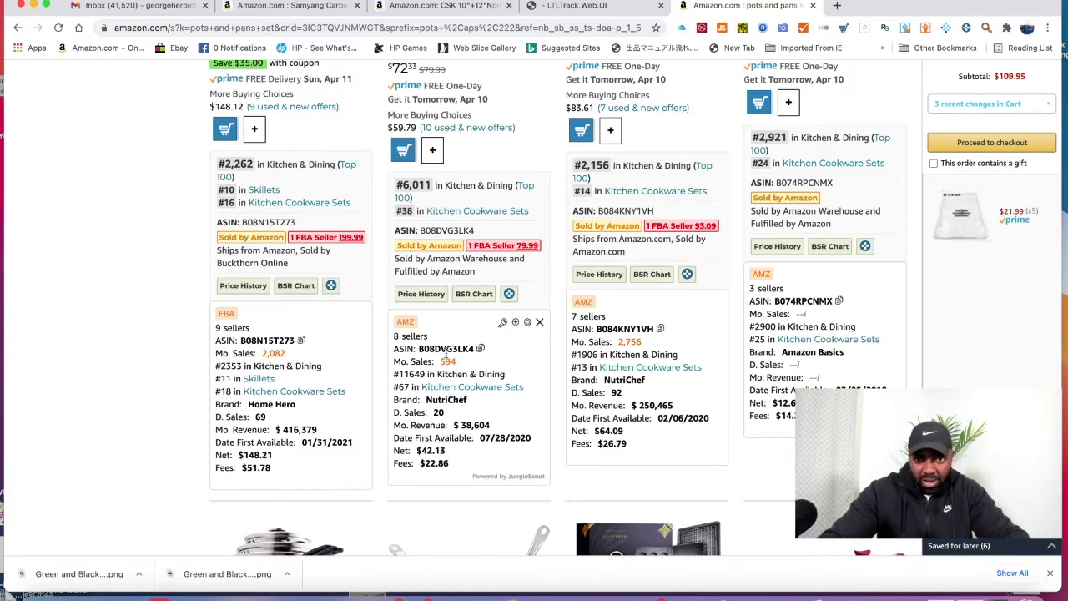
scroll(446, 245, "up", 1)
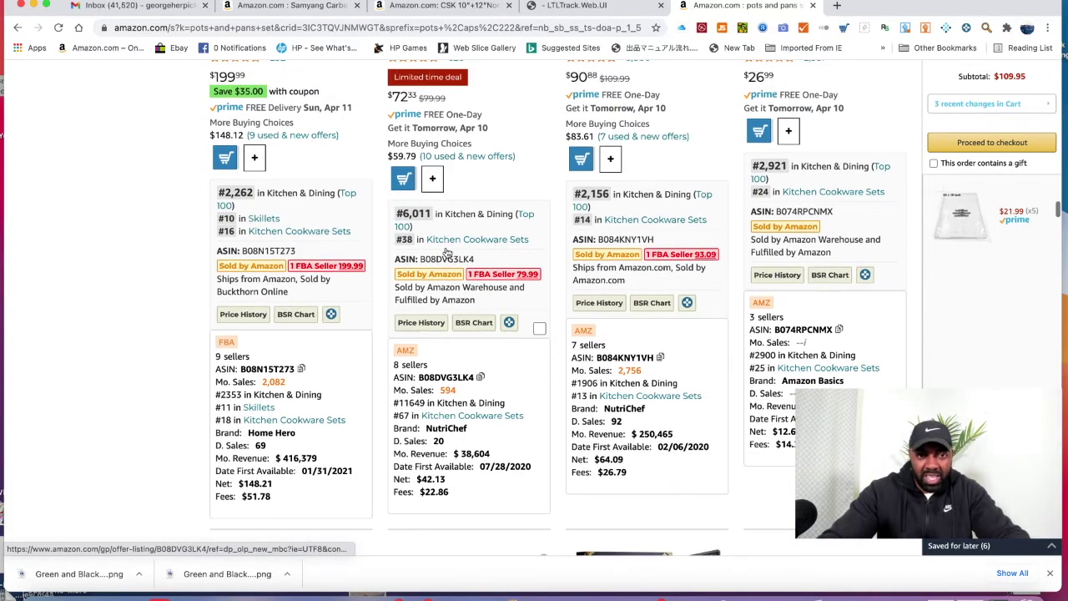
scroll(440, 268, "up", 5)
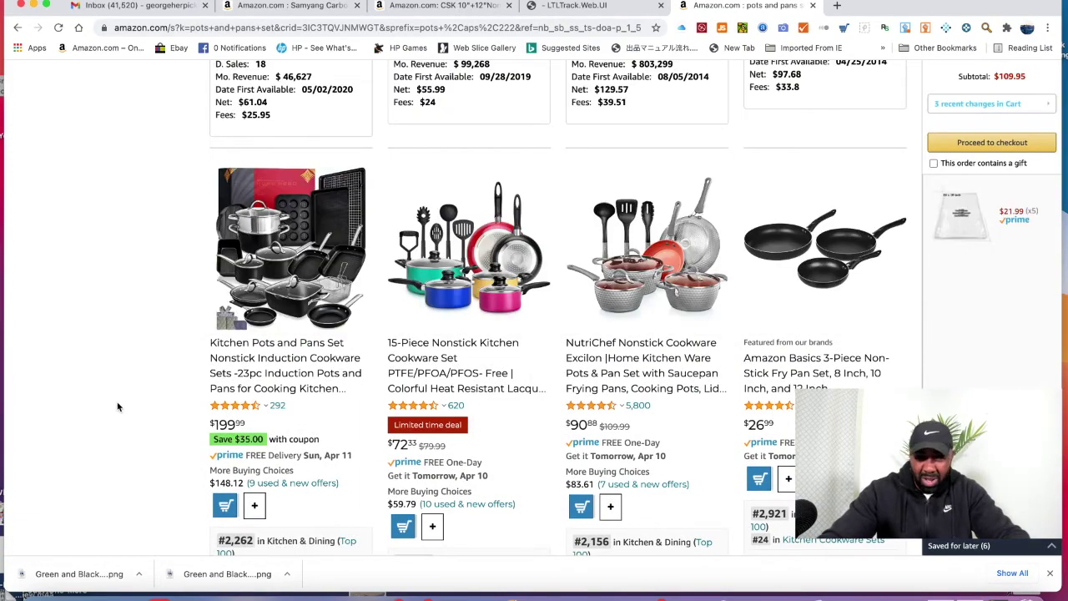
scroll(118, 406, "down", 10)
scroll(118, 406, "down", 3)
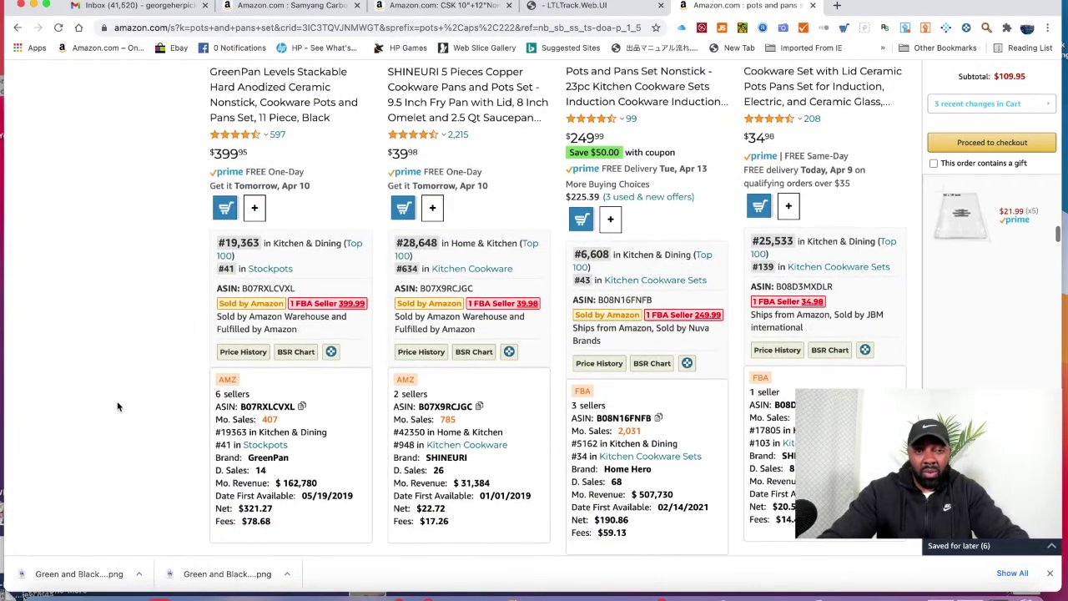
scroll(118, 406, "up", 3)
scroll(117, 407, "down", 7)
scroll(117, 406, "down", 6)
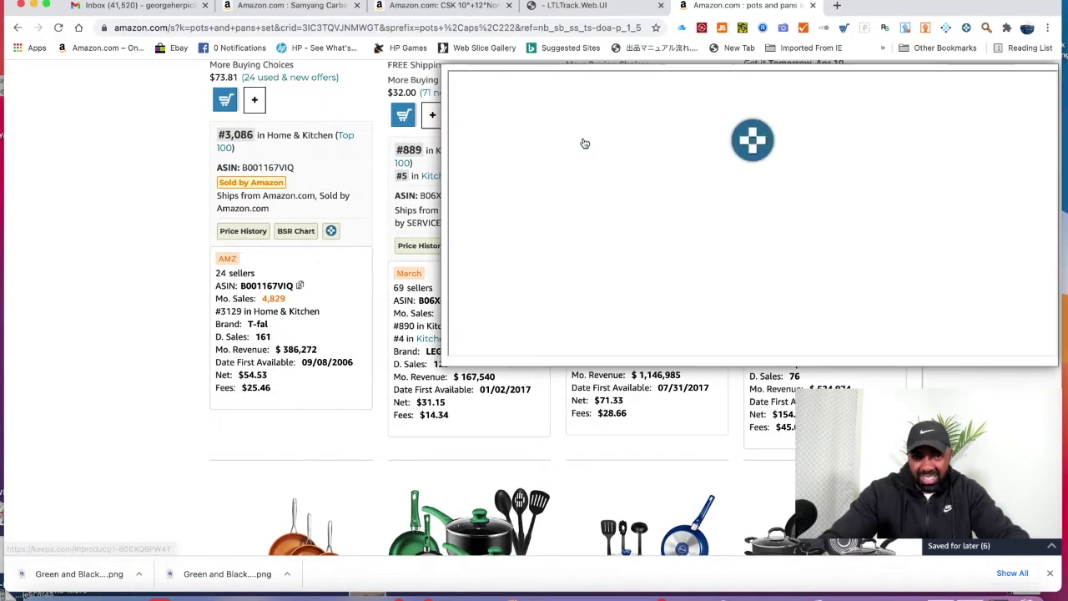
scroll(107, 248, "up", 3)
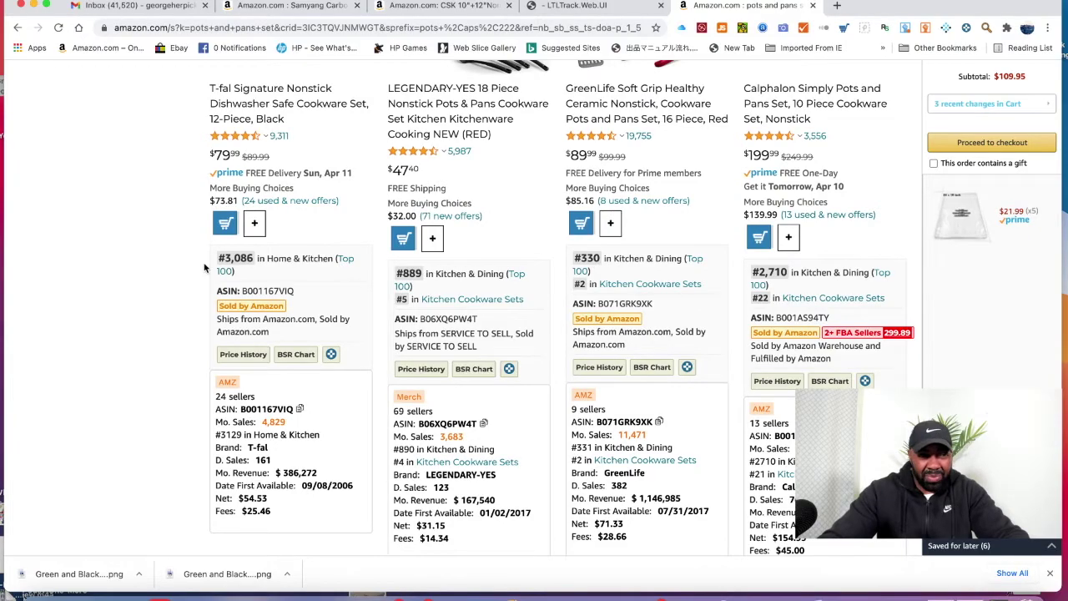
Step: Review the sales ranks, seller counts and revenue of the mid-page cookware listings, from Gotham Steel Pro to Cook N Home
scroll(121, 300, "down", 15)
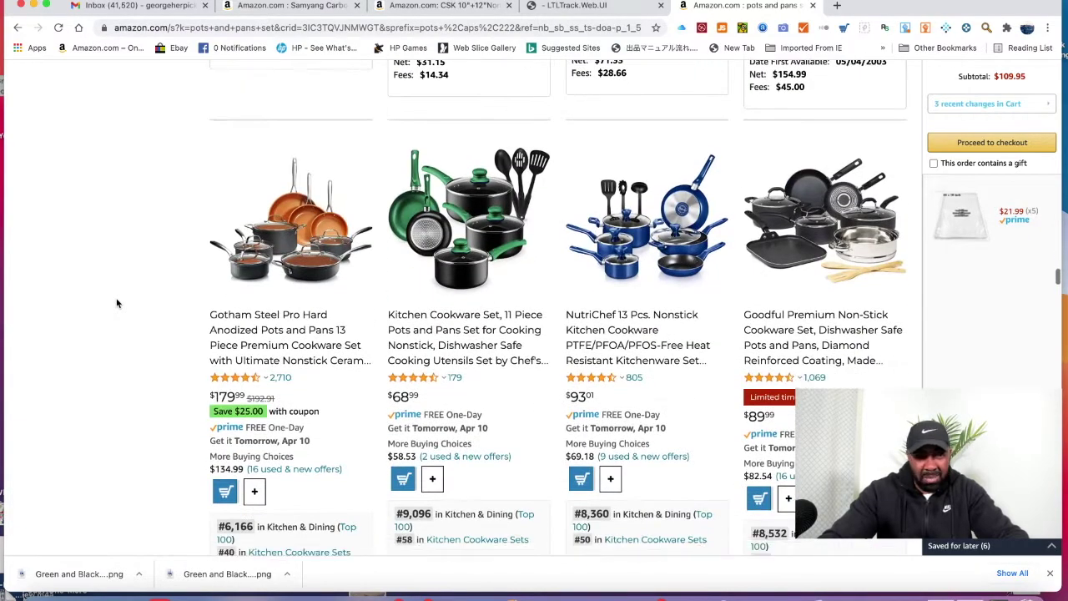
scroll(117, 303, "down", 8)
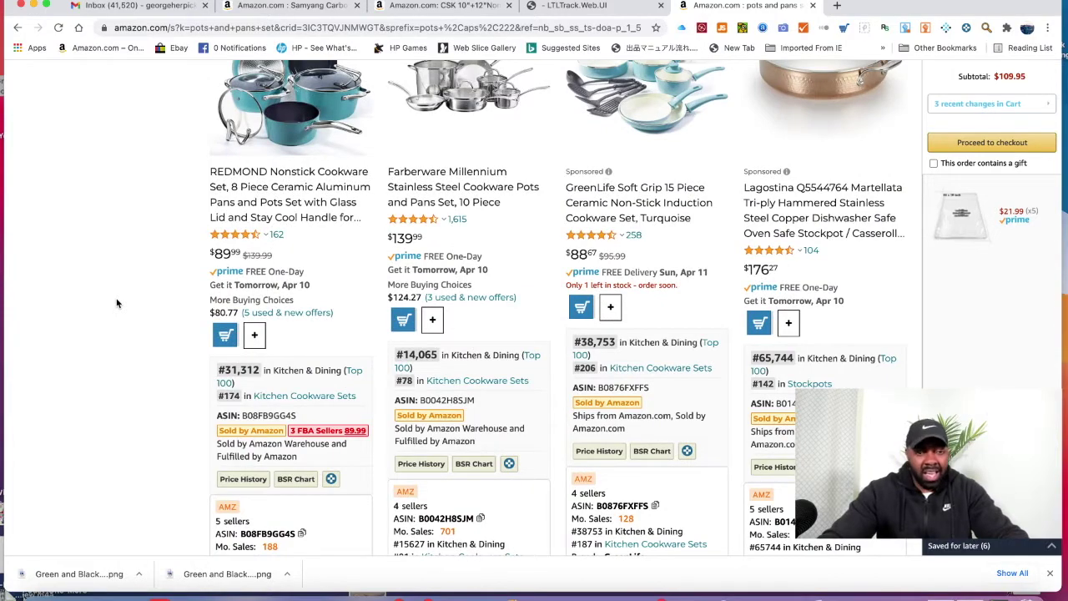
scroll(100, 325, "down", 5)
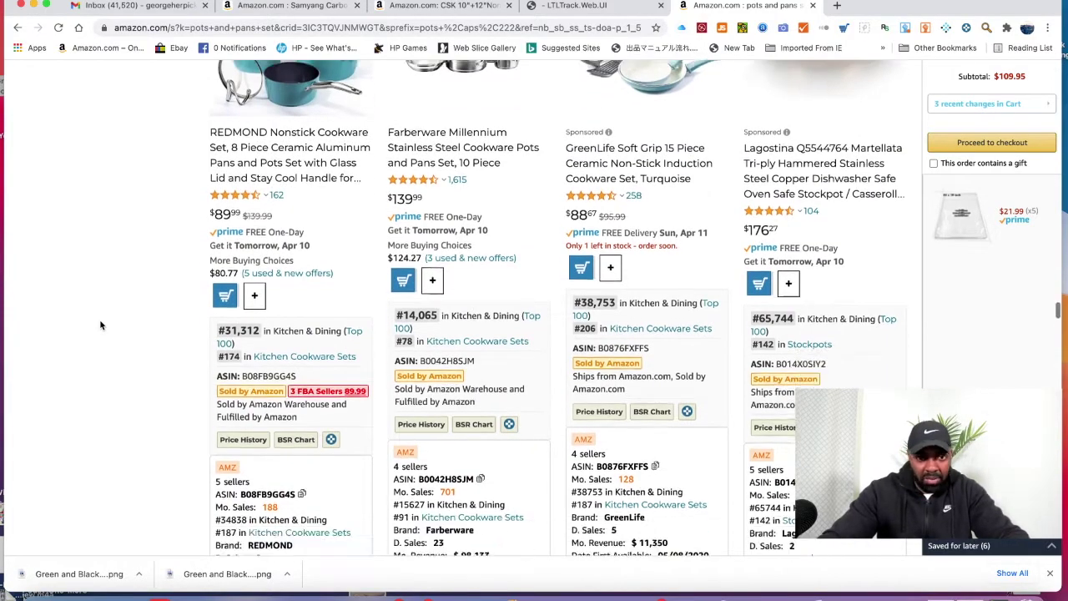
scroll(99, 318, "down", 15)
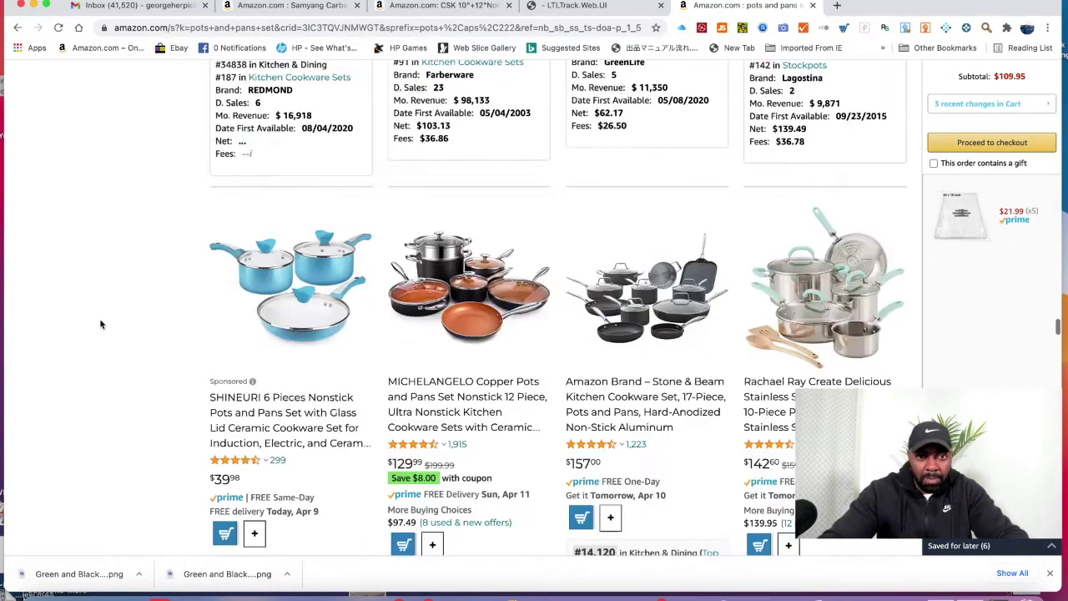
scroll(101, 315, "down", 10)
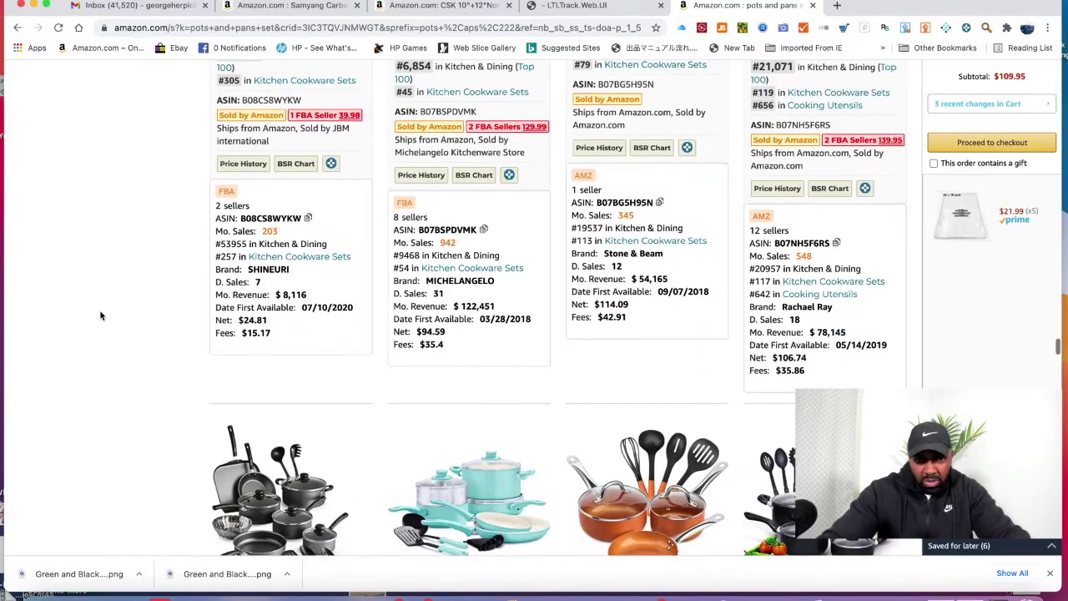
scroll(101, 315, "up", 3)
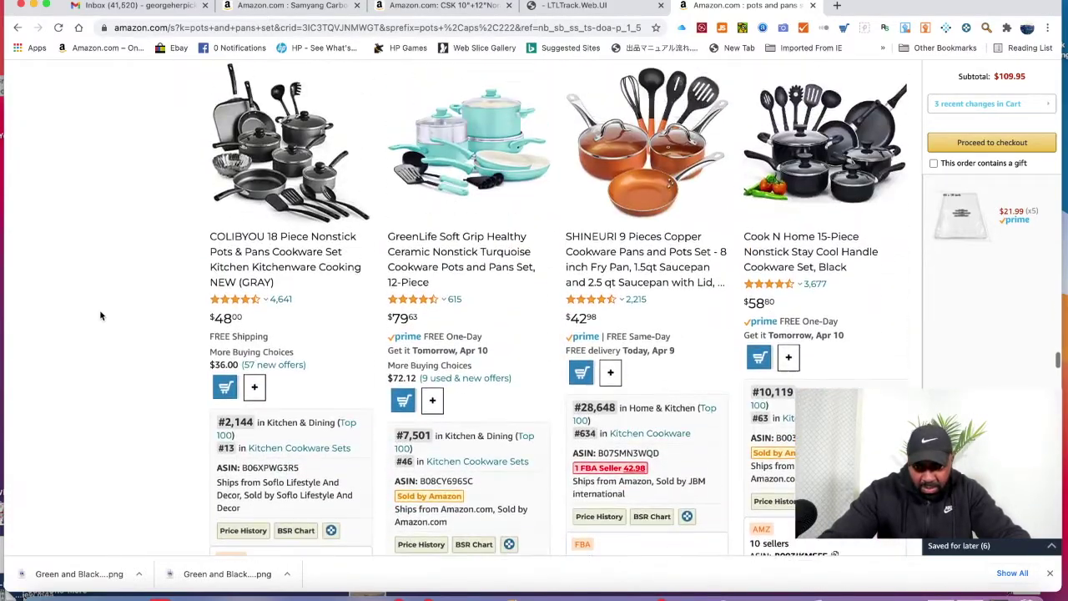
scroll(100, 316, "down", 8)
scroll(100, 316, "down", 10)
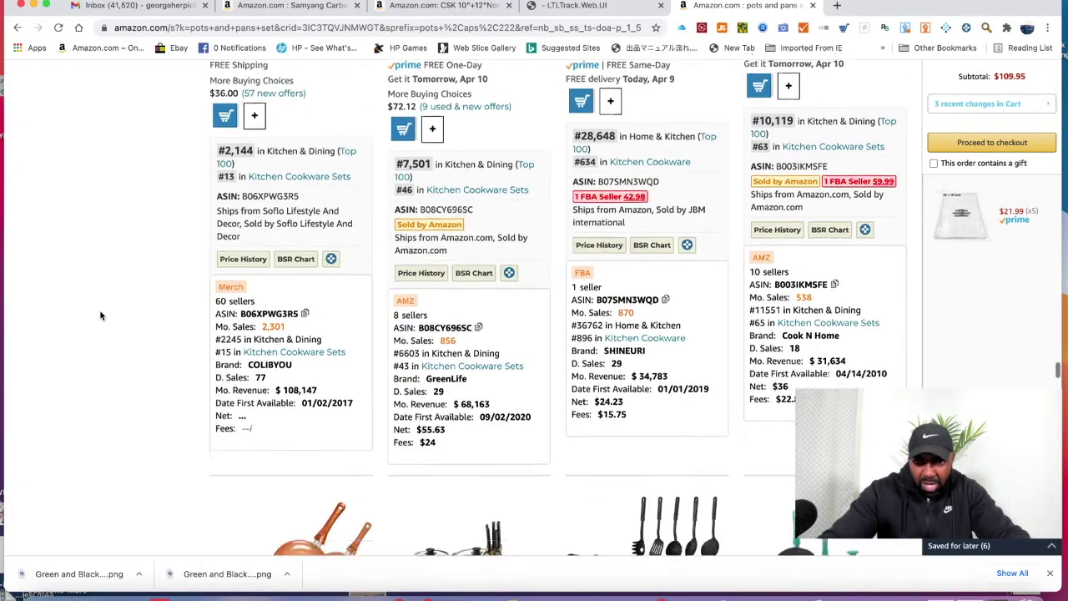
scroll(90, 261, "down", 20)
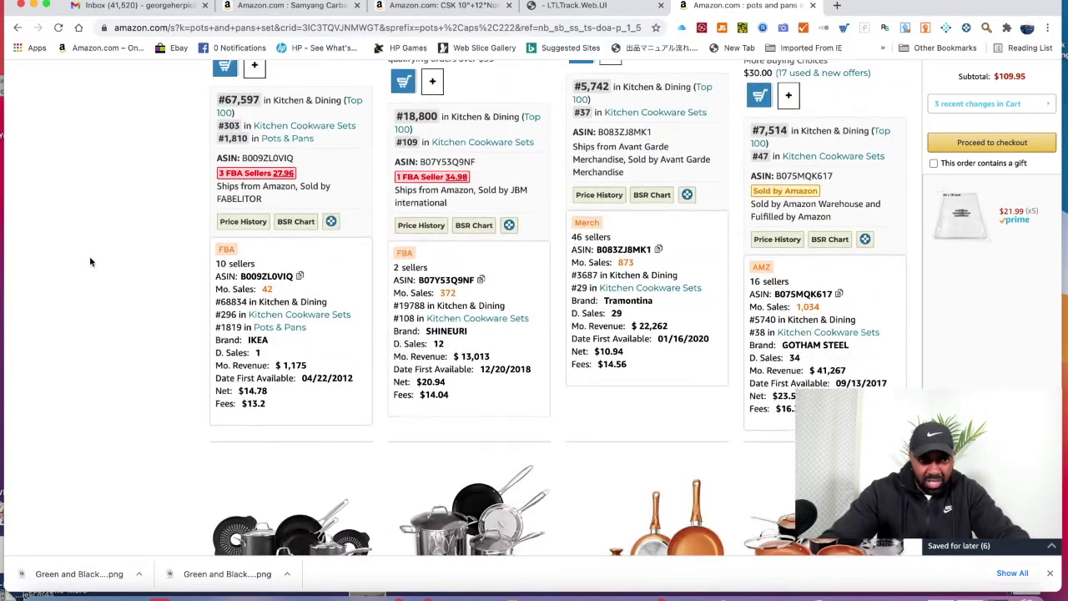
Step: Check the IKEA, SHINEURI and Tramontina sets' seller data and the remaining listings down to the end of the first results page
scroll(90, 262, "up", 11)
scroll(90, 257, "down", 6)
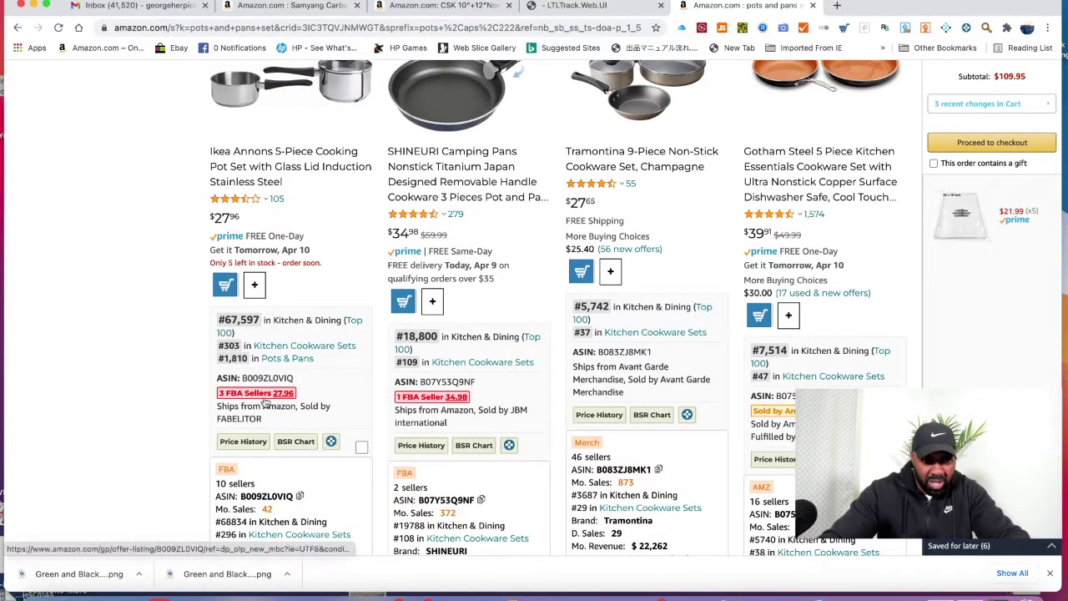
scroll(122, 364, "down", 5)
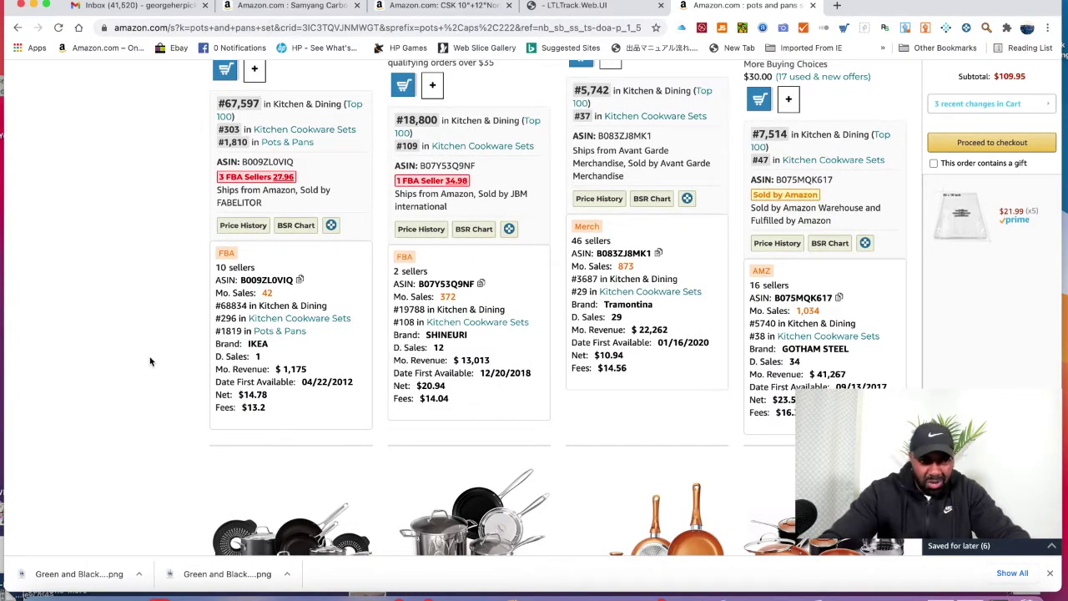
scroll(159, 314, "down", 10)
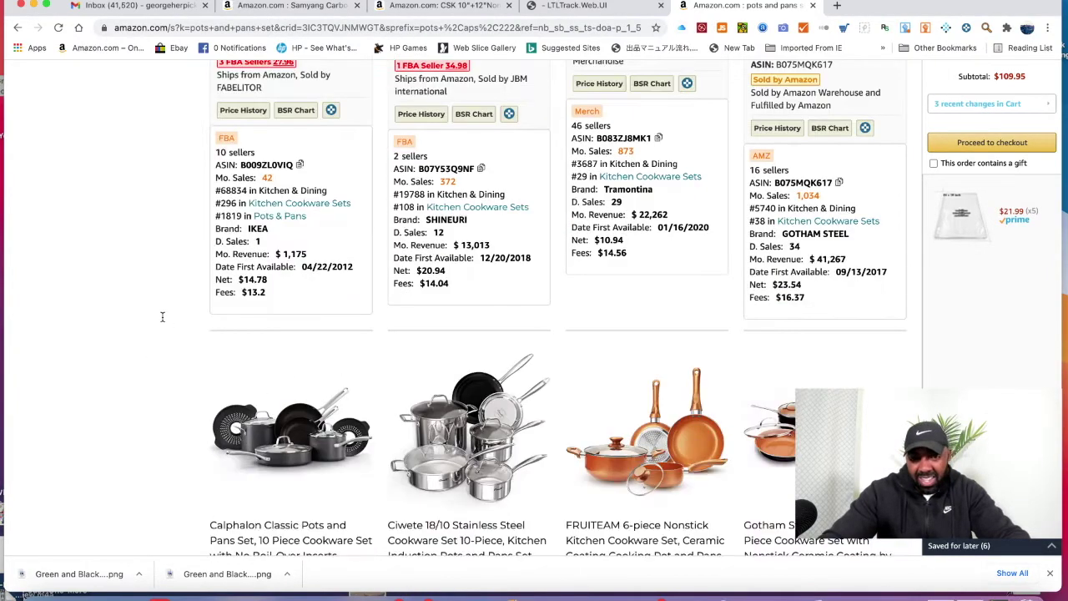
scroll(163, 321, "up", 5)
scroll(163, 322, "down", 9)
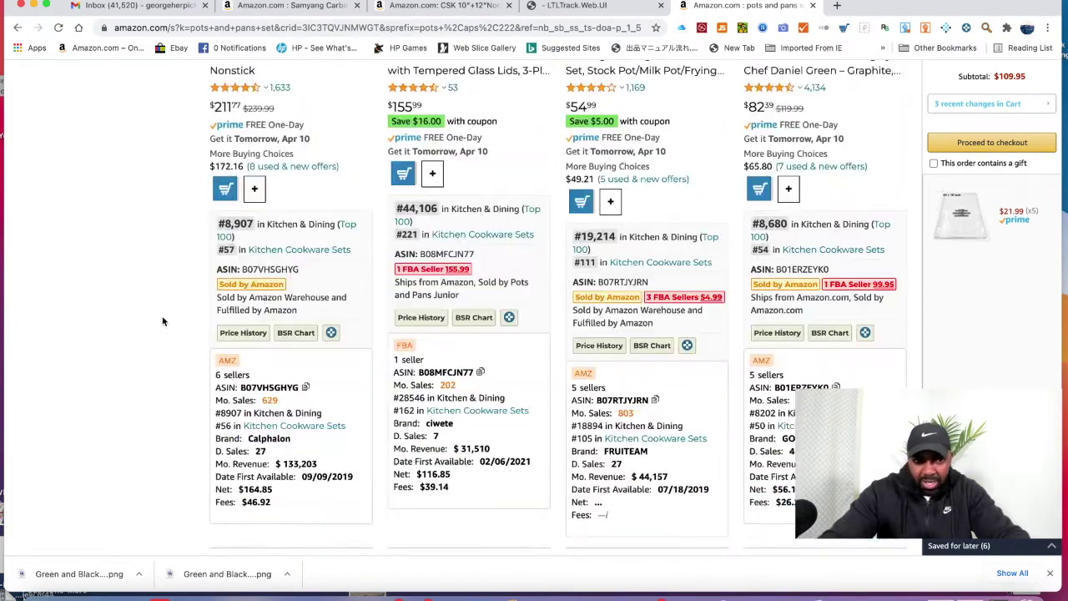
scroll(163, 321, "down", 13)
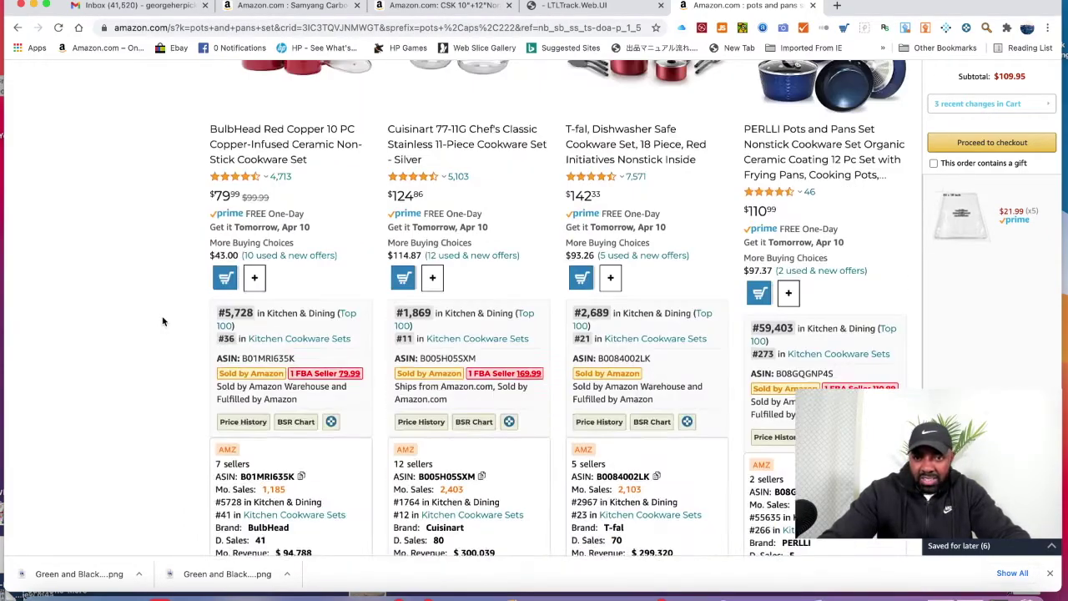
scroll(163, 321, "down", 13)
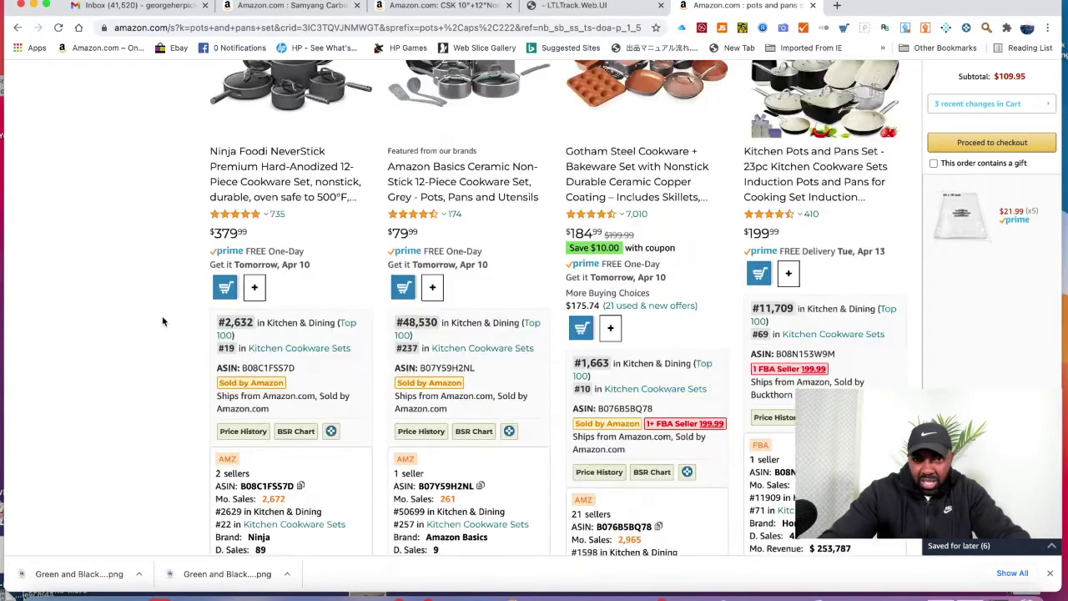
scroll(162, 315, "down", 9)
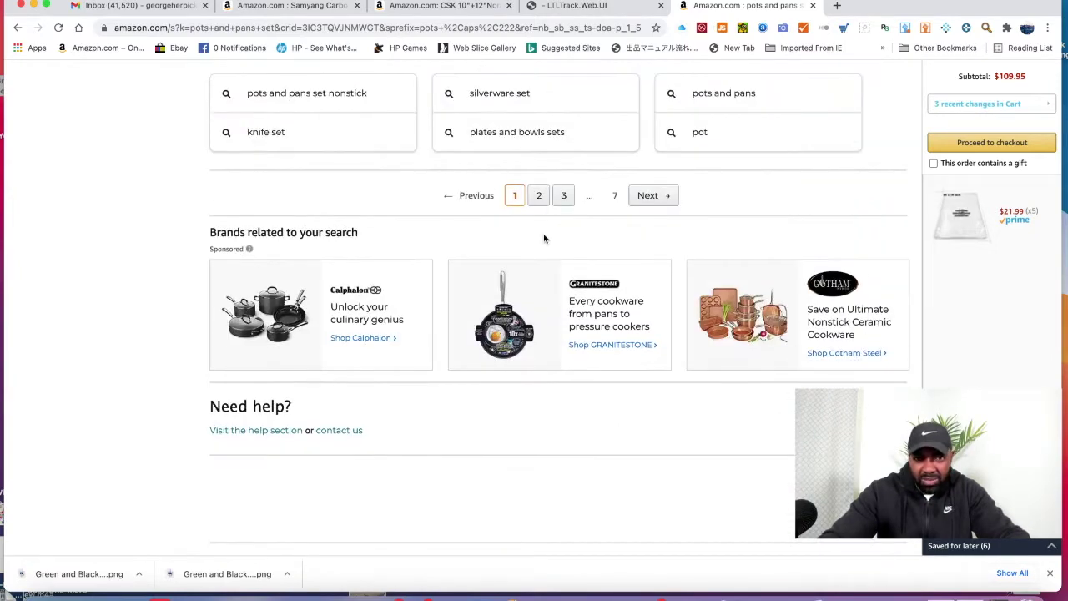
Step: Open the second page of results and review the sales ranks, seller types and monthly sales in its first rows
left_click(538, 200)
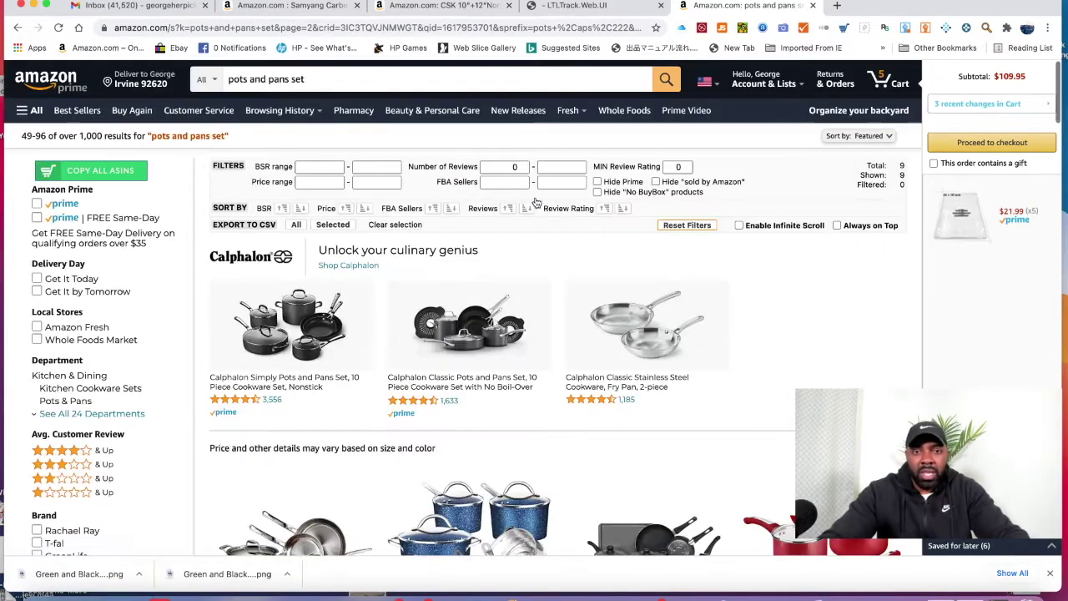
scroll(484, 339, "down", 8)
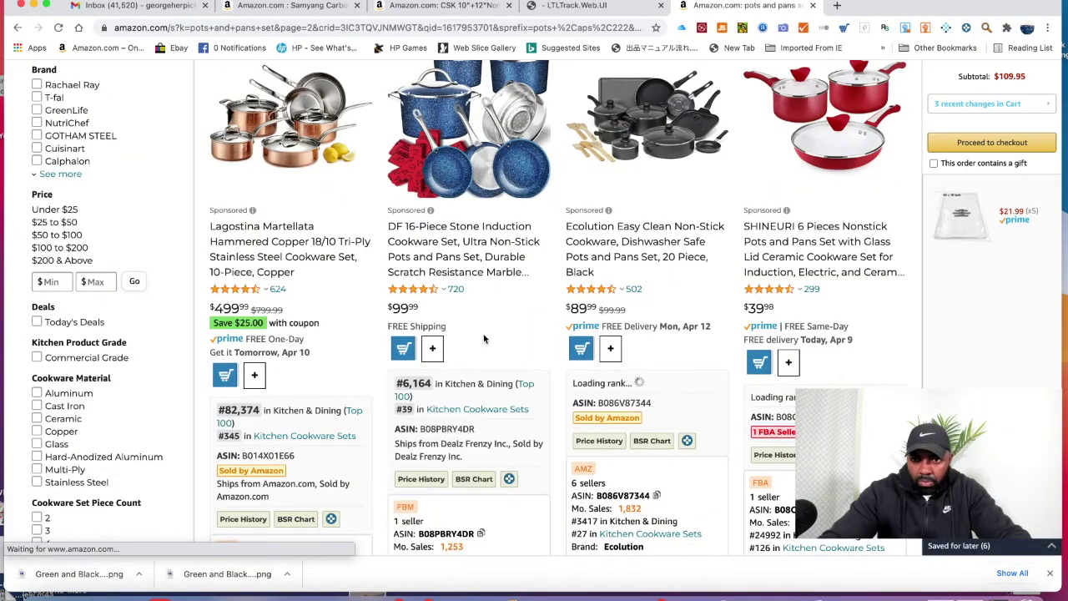
scroll(484, 338, "down", 10)
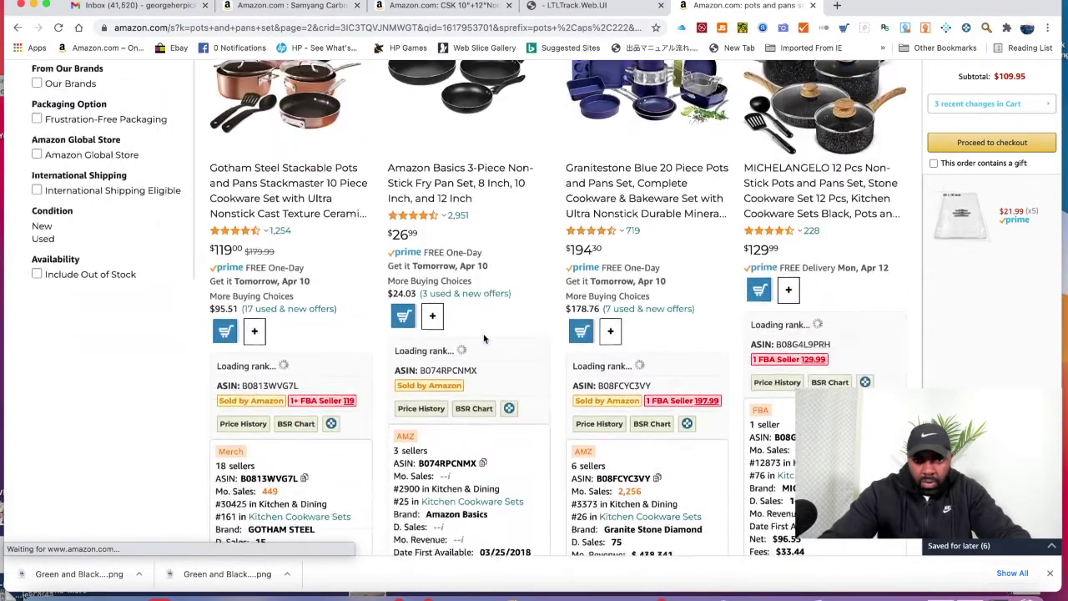
scroll(484, 338, "down", 4)
scroll(484, 338, "down", 2)
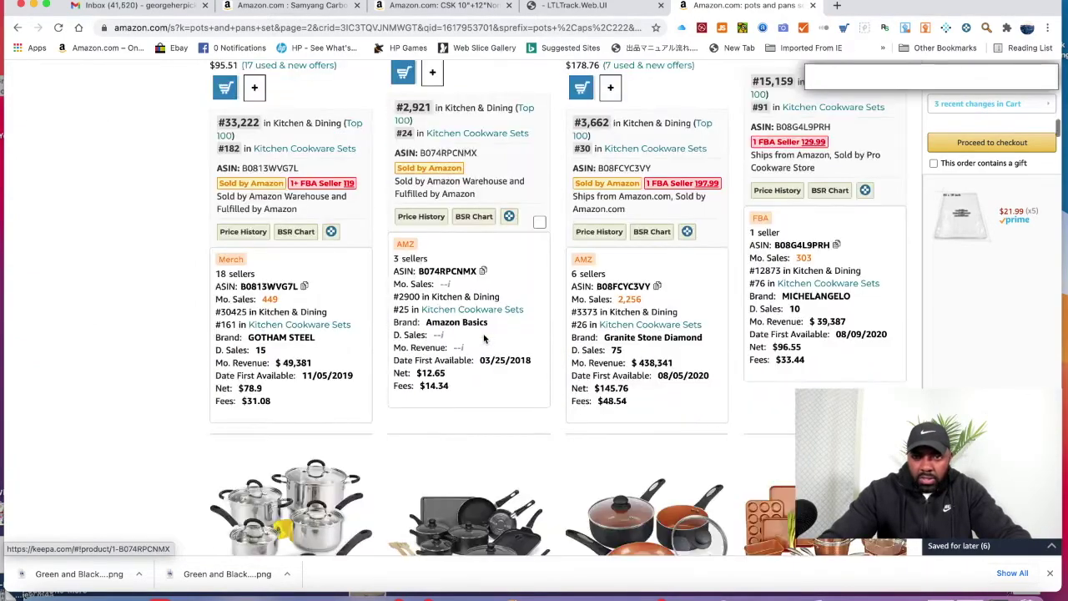
scroll(483, 338, "down", 10)
Step: Compare the seller and sales data of the FGY 5-piece and MICHELANGELO 12-piece sets with the Amazon-sold listings around them
scroll(484, 338, "up", 2)
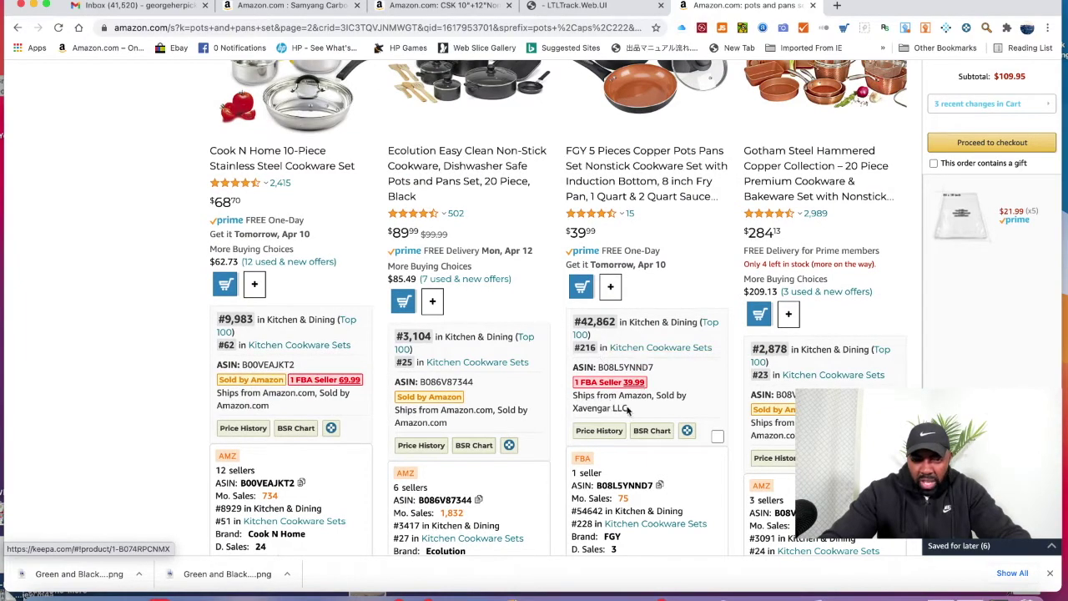
scroll(628, 401, "down", 1)
scroll(628, 402, "up", 2)
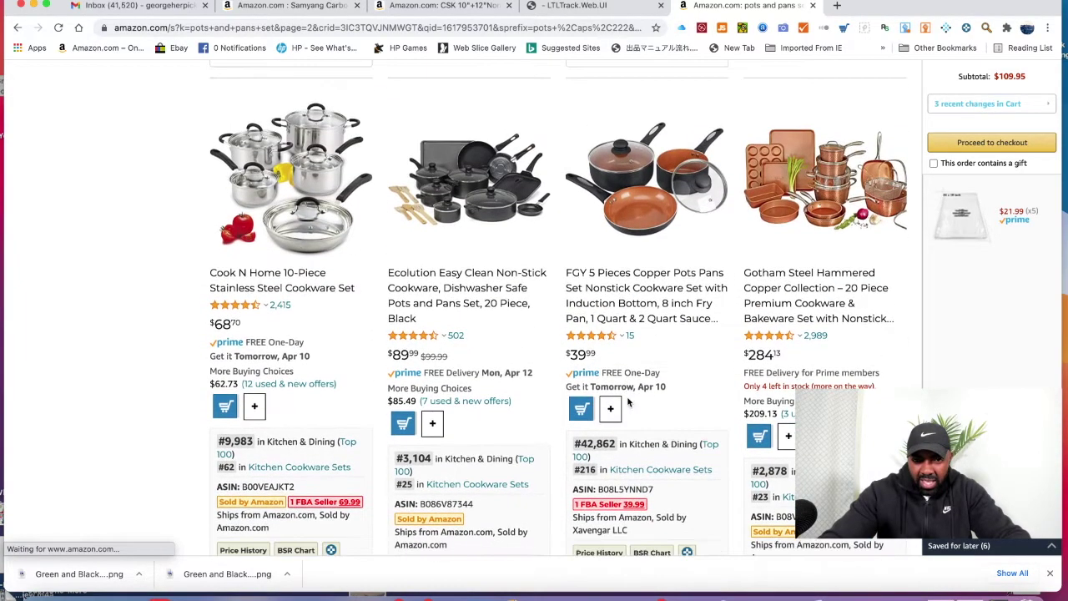
scroll(629, 401, "down", 2)
scroll(628, 401, "down", 1)
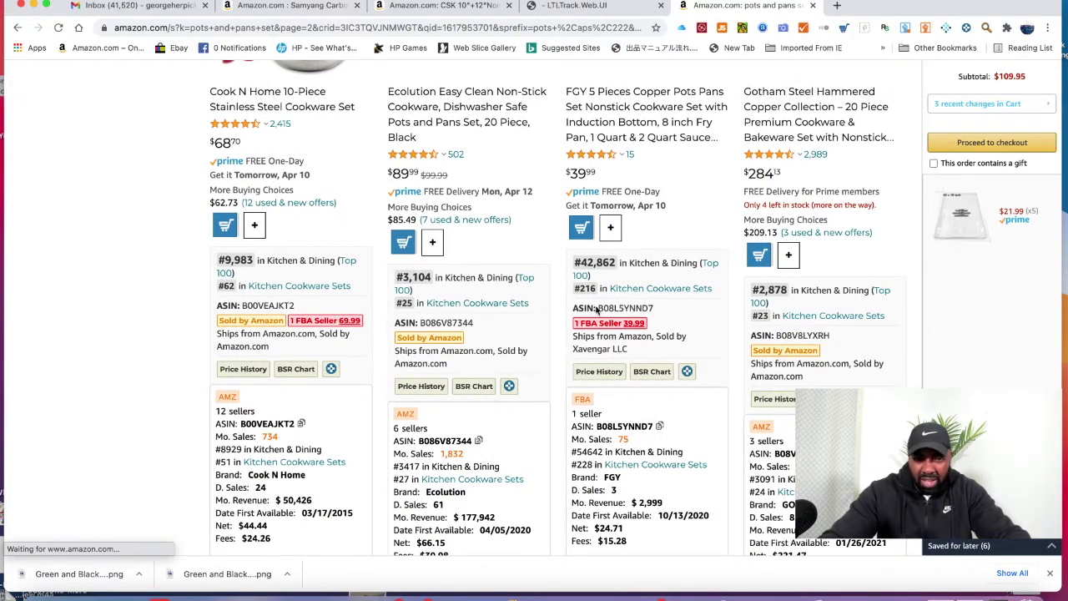
scroll(118, 259, "up", 10)
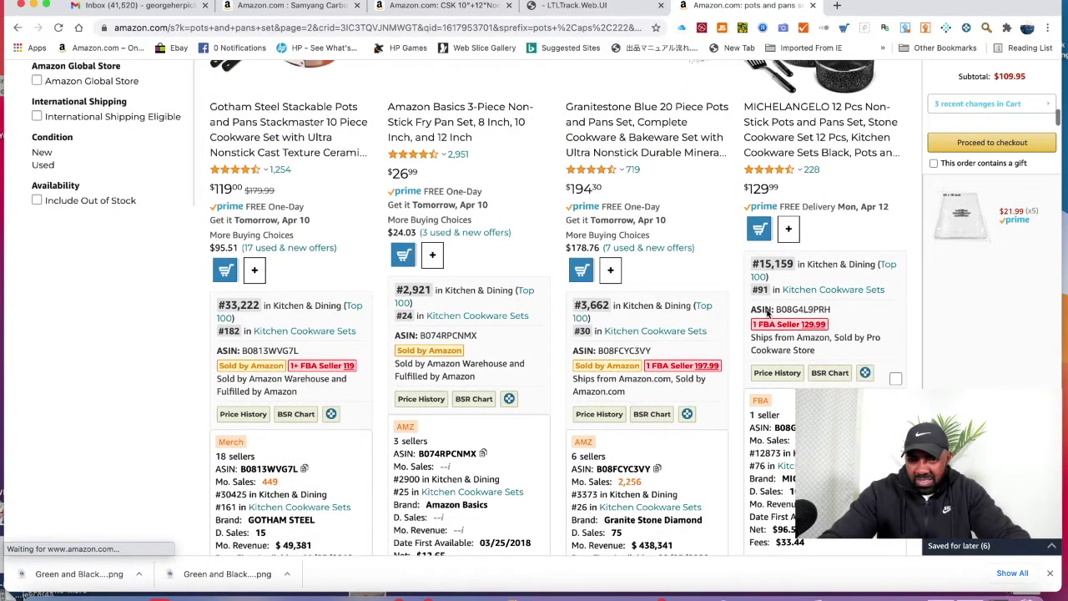
scroll(784, 321, "up", 5)
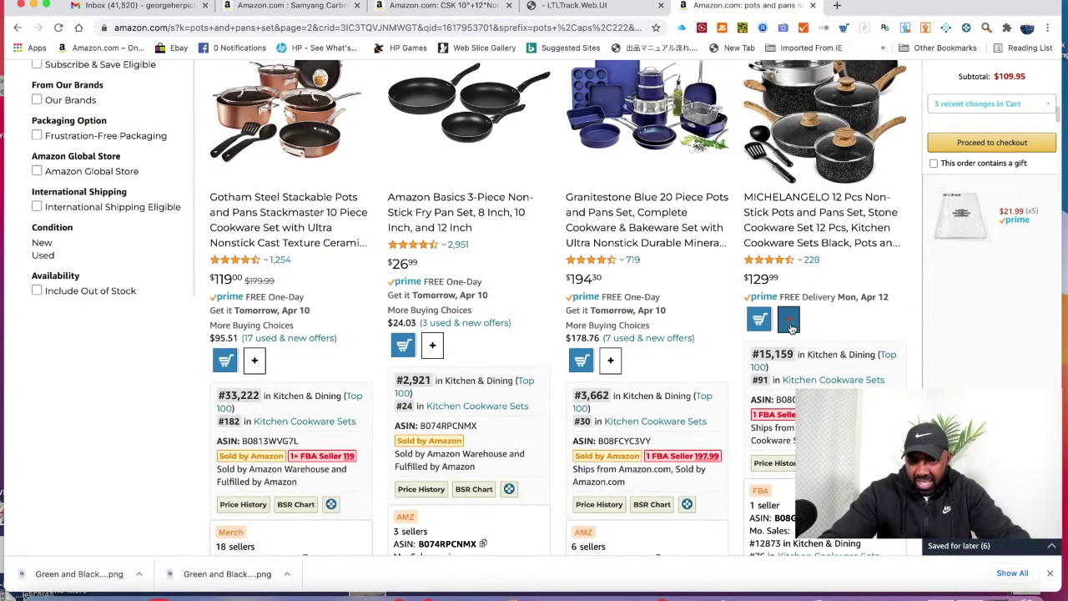
scroll(791, 327, "down", 5)
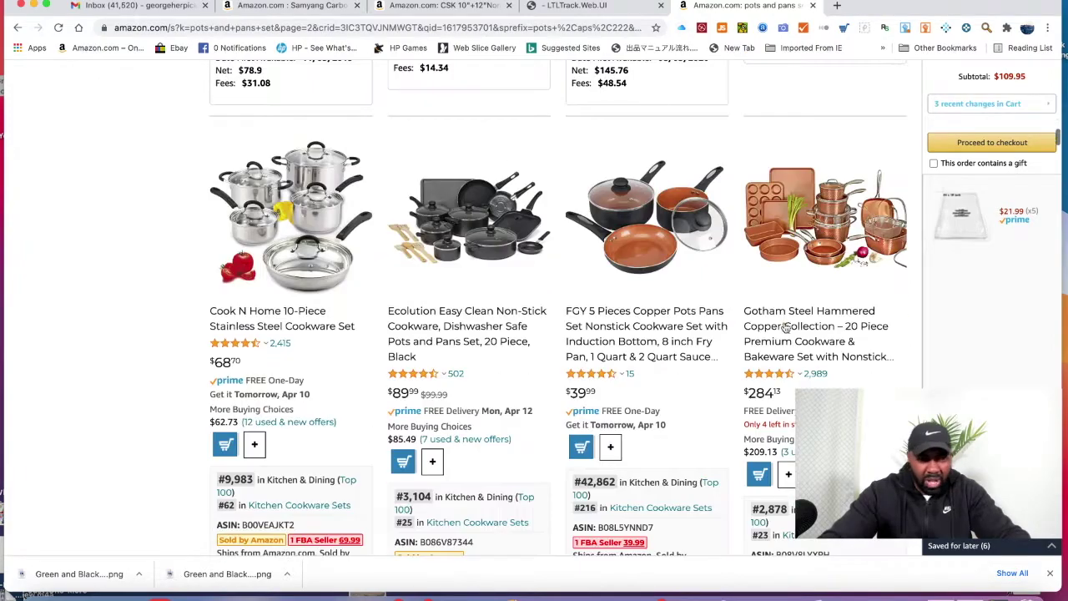
Step: Check seller types, ranks and monthly sales of the mid-page listings, from the NutriChef set to the Granitestone Blue 10-piece set
mouse_move(192, 286)
scroll(143, 334, "down", 5)
scroll(83, 362, "down", 5)
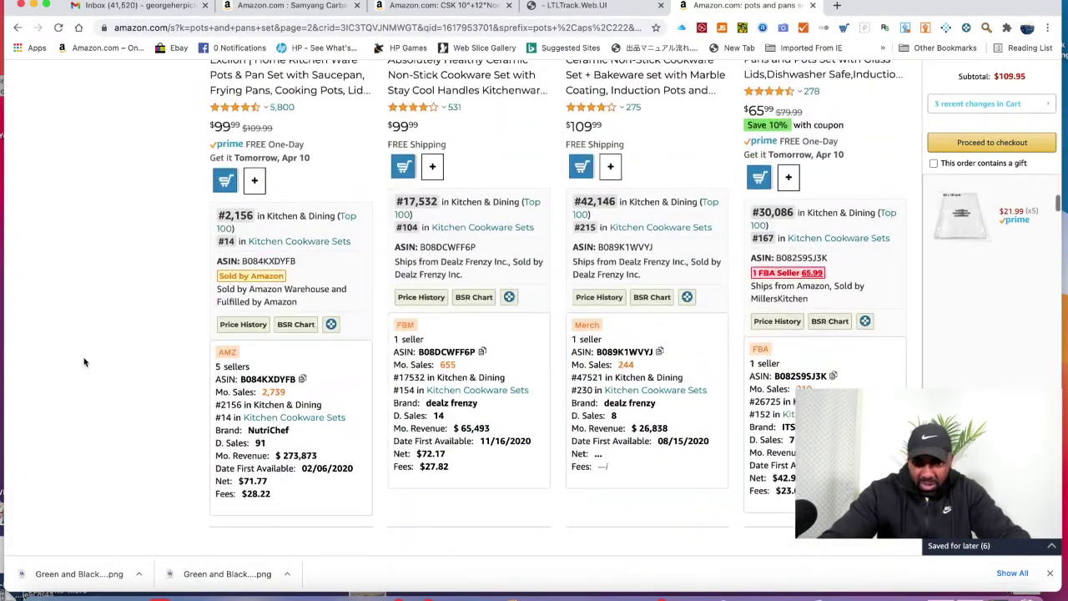
scroll(83, 362, "down", 5)
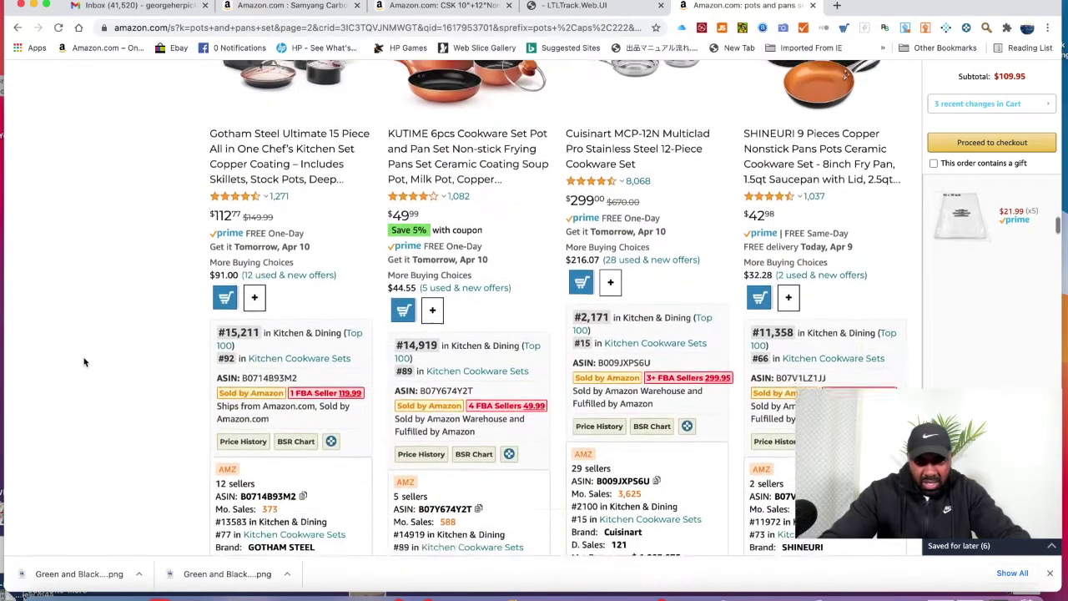
scroll(83, 362, "down", 5)
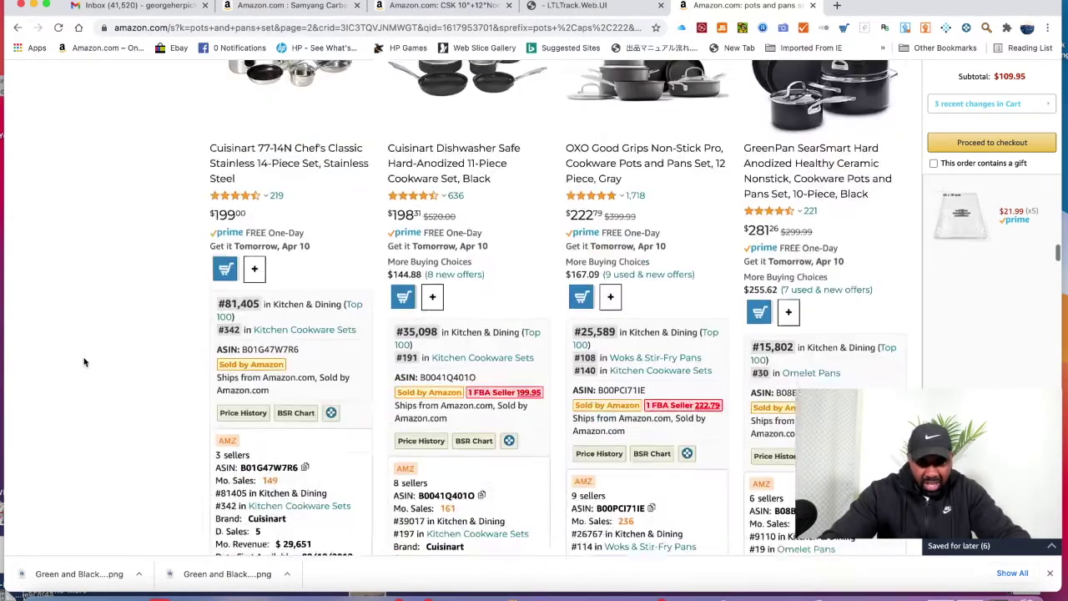
scroll(83, 362, "down", 3)
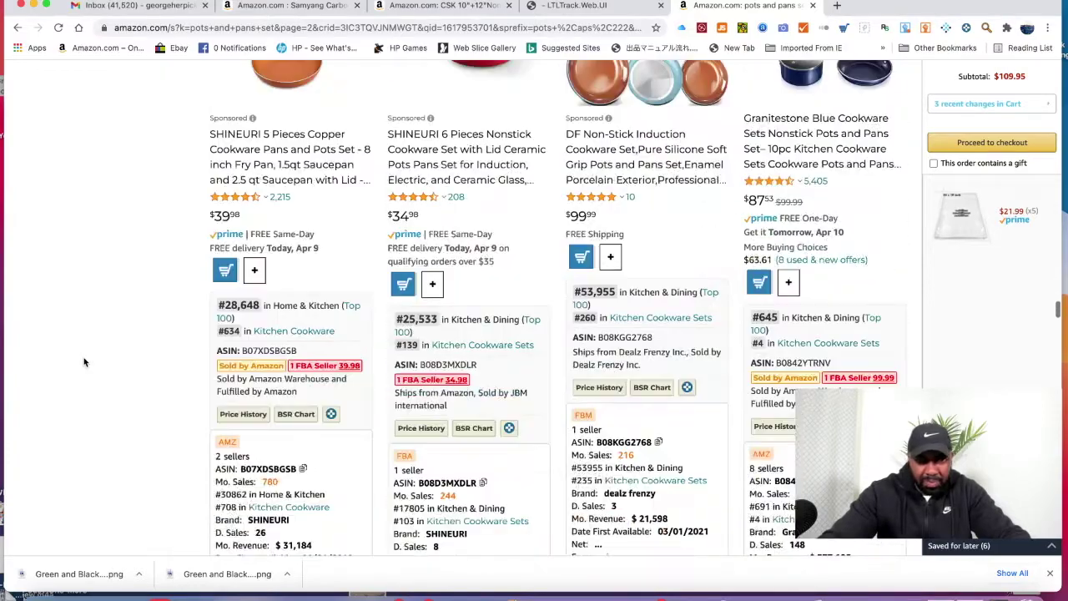
scroll(84, 362, "down", 5)
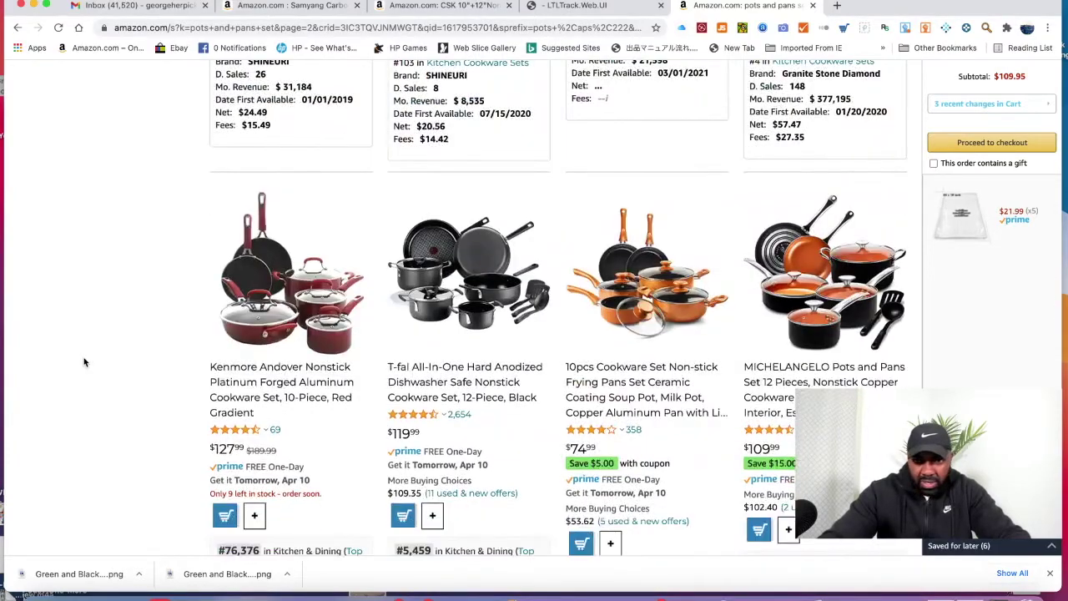
Step: Review the remaining listings from the Kenmore Andover set down to the end of the second results page
scroll(83, 362, "down", 3)
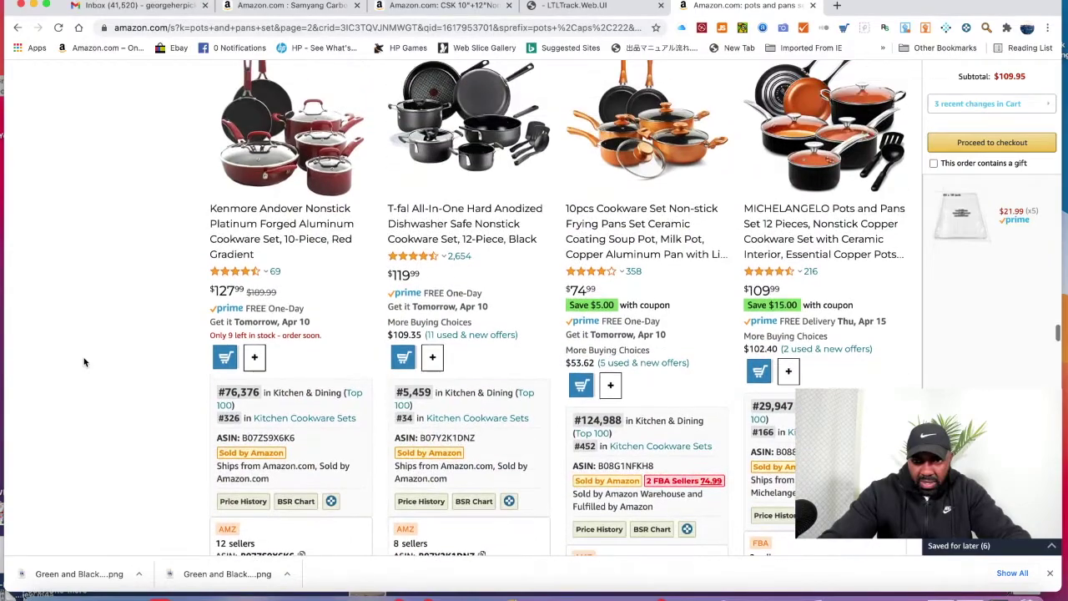
scroll(83, 362, "down", 5)
scroll(83, 362, "down", 12)
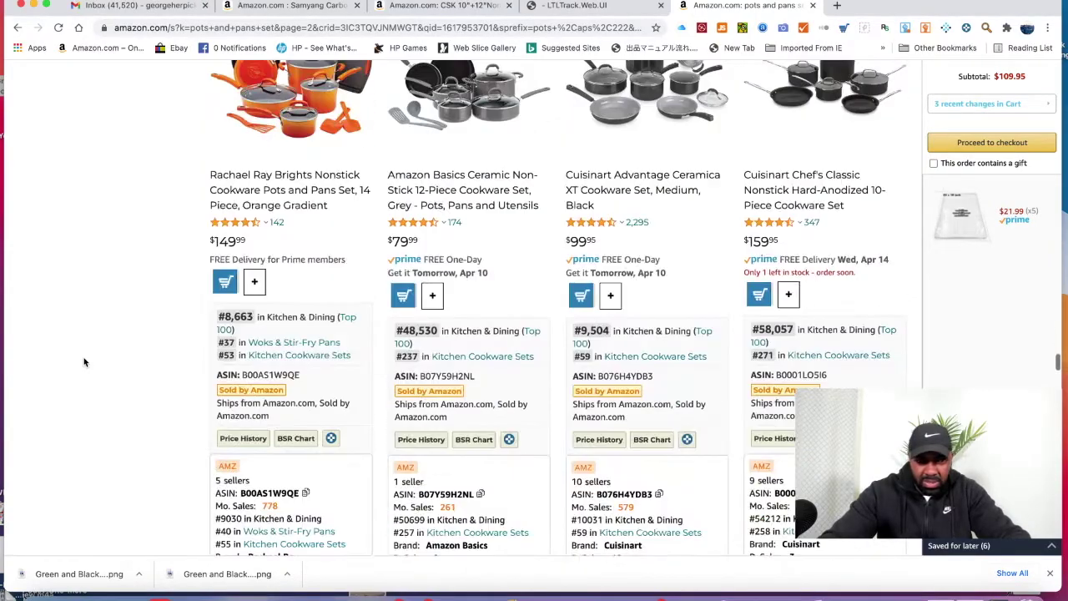
scroll(84, 362, "down", 8)
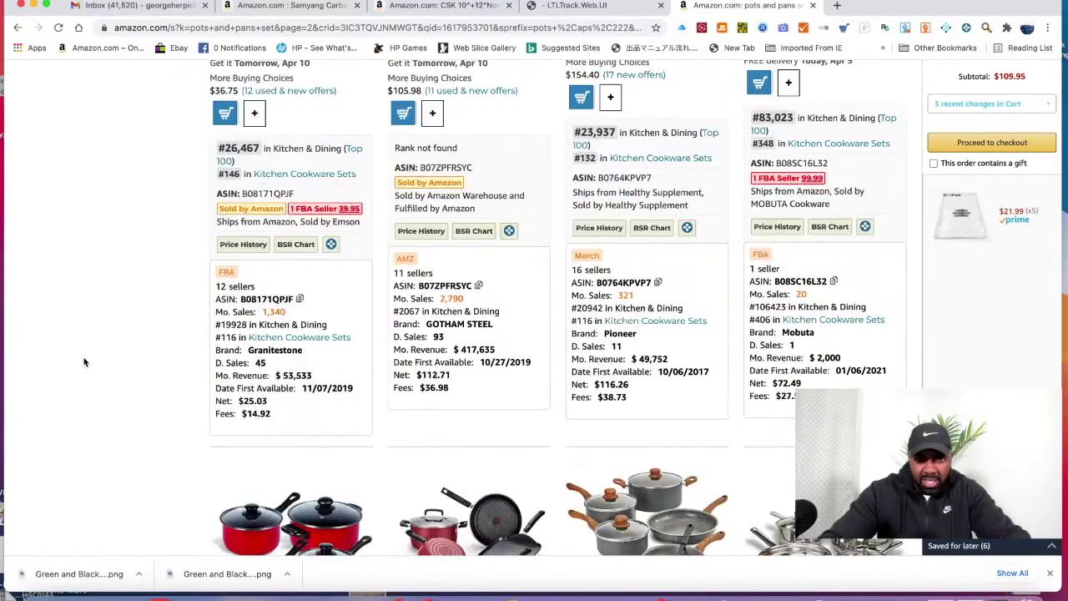
scroll(83, 363, "down", 8)
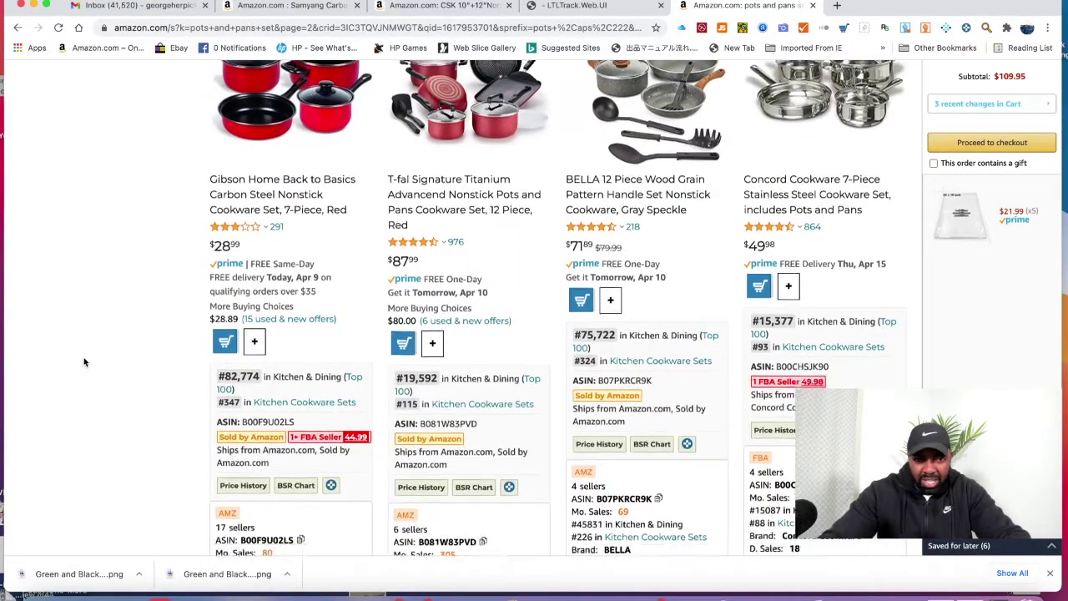
scroll(84, 362, "down", 8)
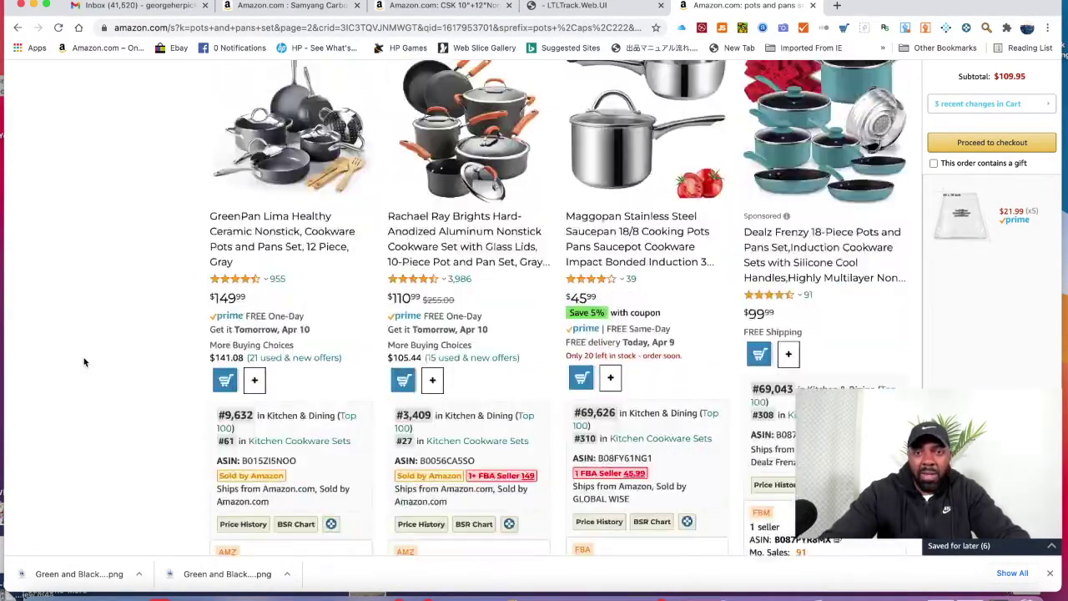
scroll(83, 362, "down", 3)
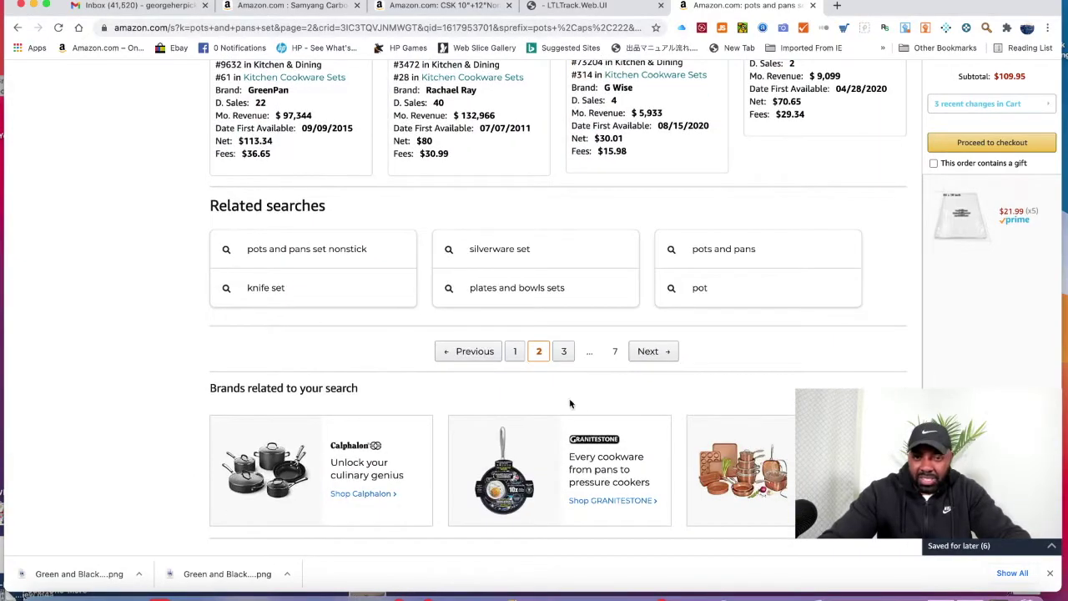
Step: Open the third page of results and examine its first rows, from the DF 16-piece set to the G Wise saucepan
left_click(561, 352)
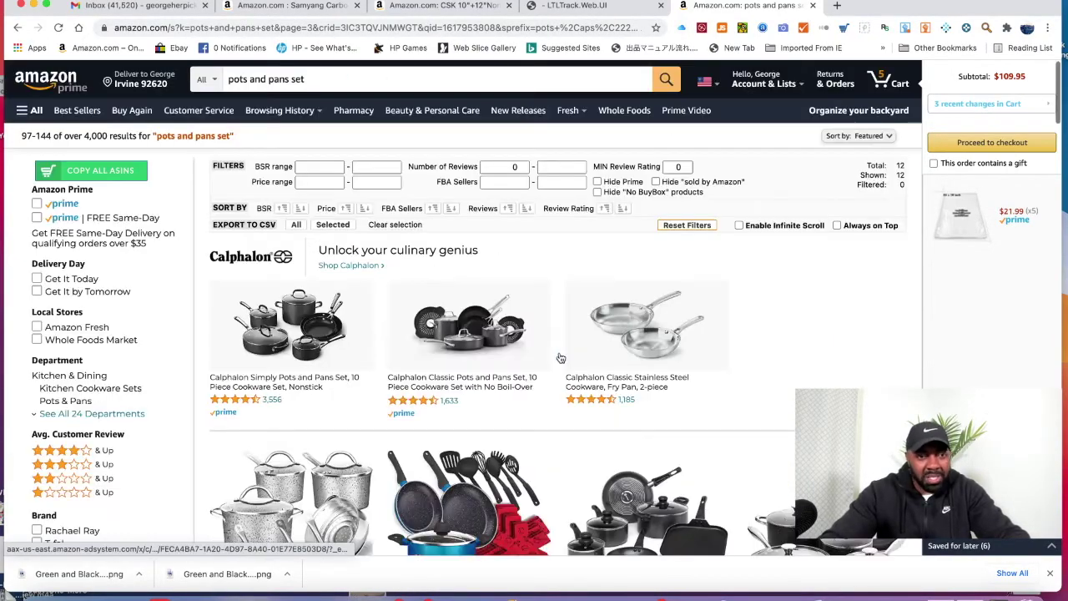
scroll(465, 350, "down", 8)
scroll(472, 353, "up", 3)
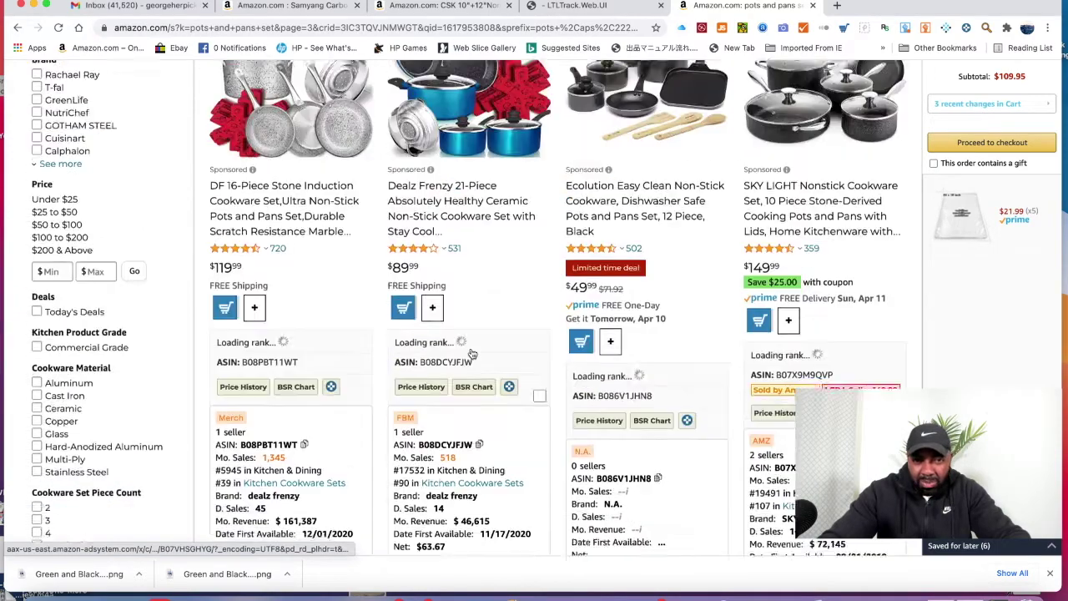
scroll(472, 353, "down", 6)
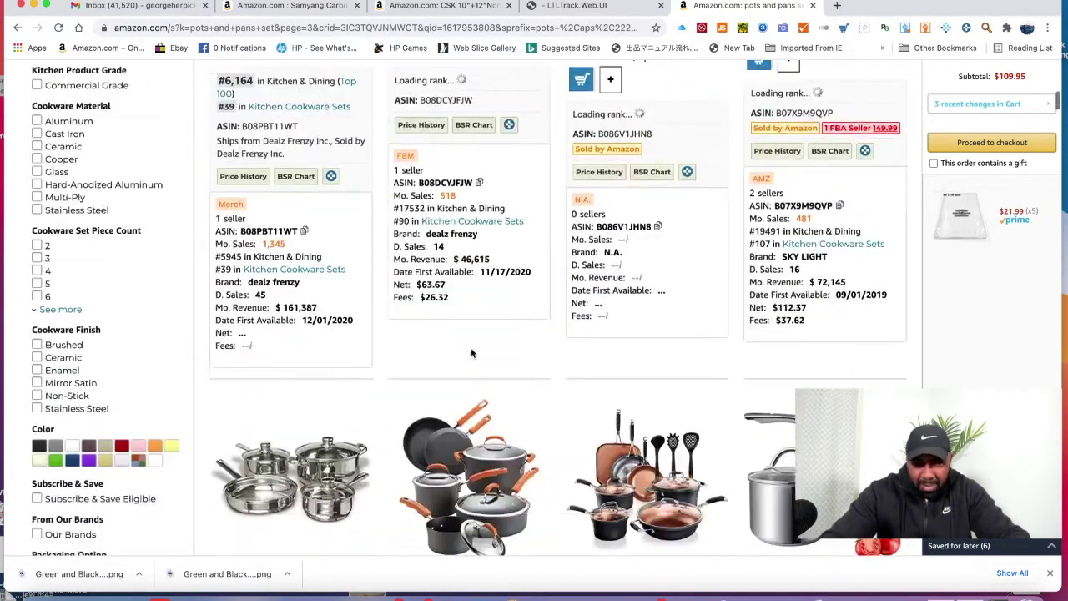
scroll(471, 353, "down", 6)
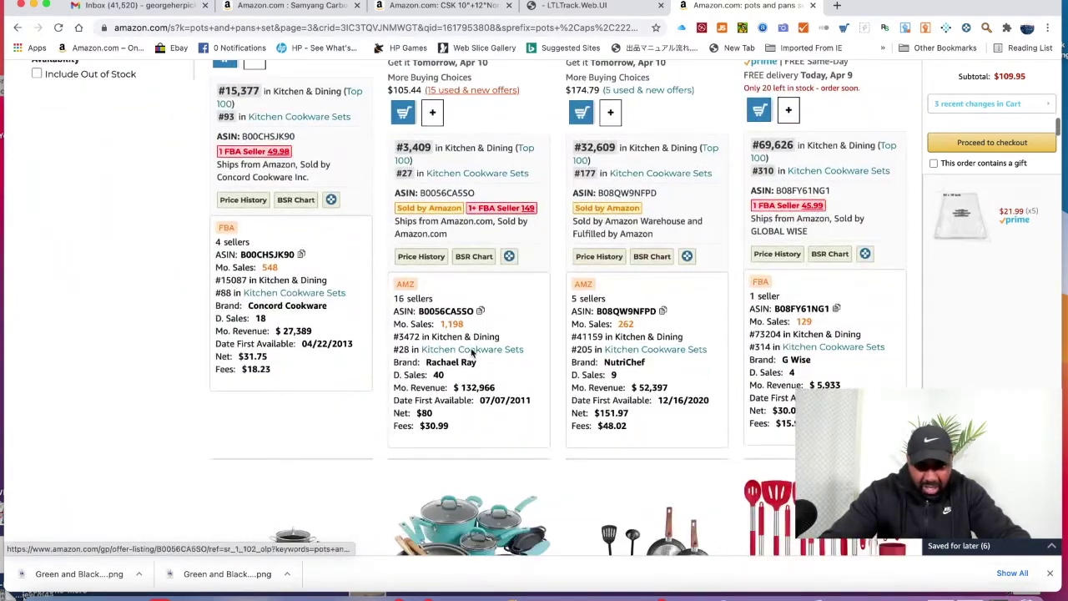
Step: Look through the next listings for third-party FBA sellers, from the Calphalon set down to the KUTIME 12-piece set
scroll(471, 351, "down", 8)
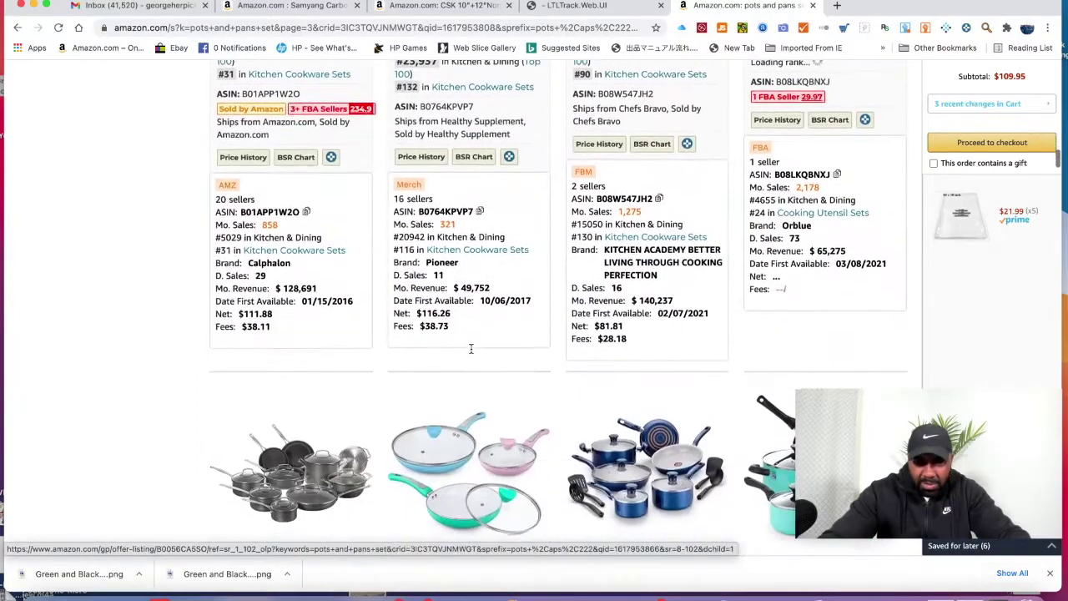
scroll(91, 429, "down", 8)
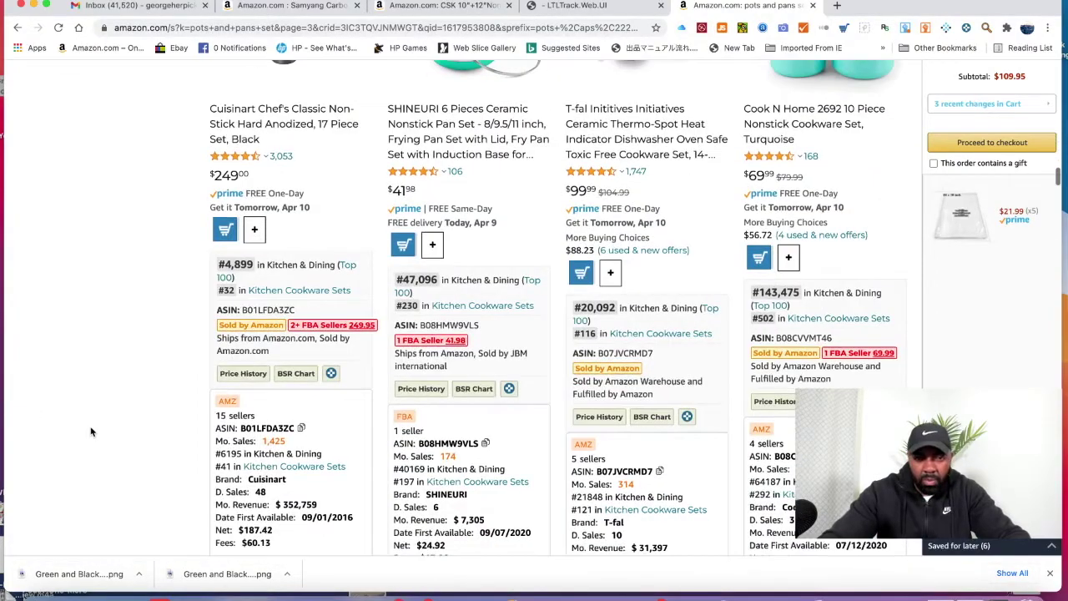
scroll(91, 431, "down", 8)
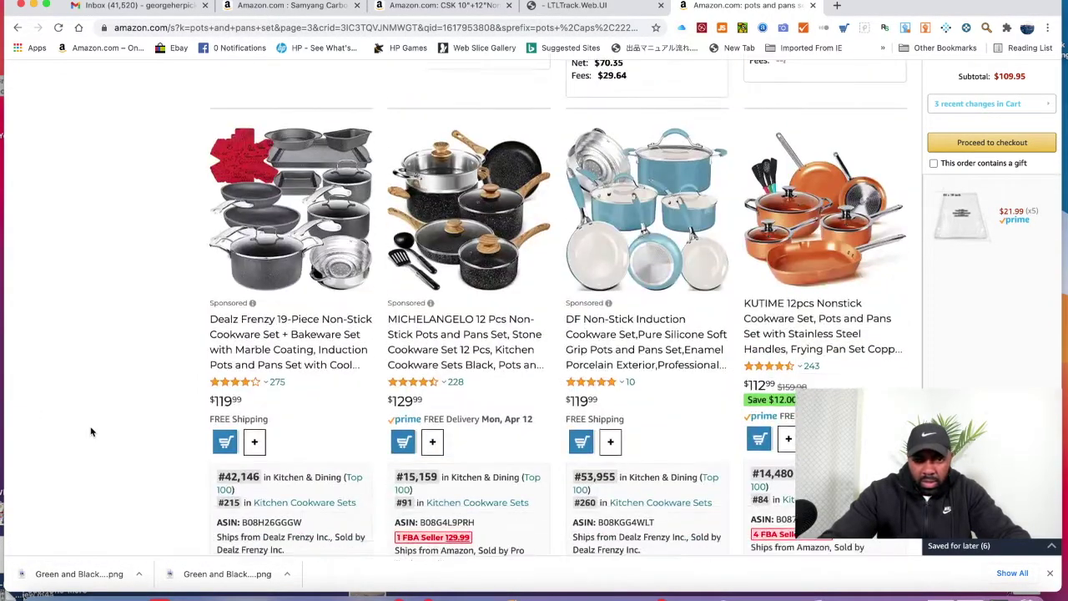
scroll(91, 431, "up", 2)
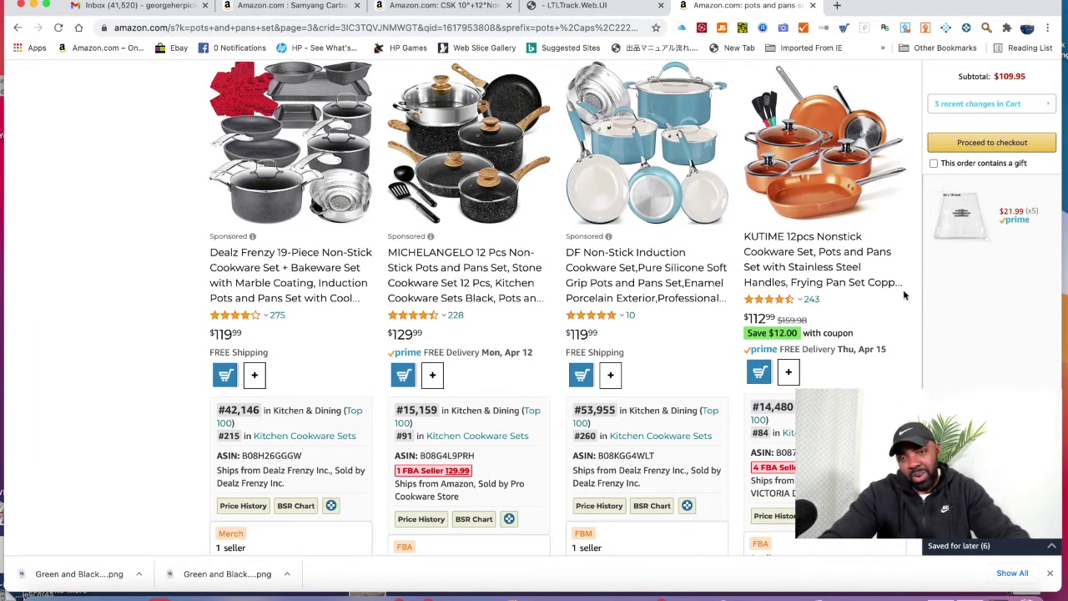
Step: Open the KUTIME 12pcs Nonstick Cookware Set listing and examine its rank averages, price averages, FBA offers, net profit and sales history
mouse_move(870, 262)
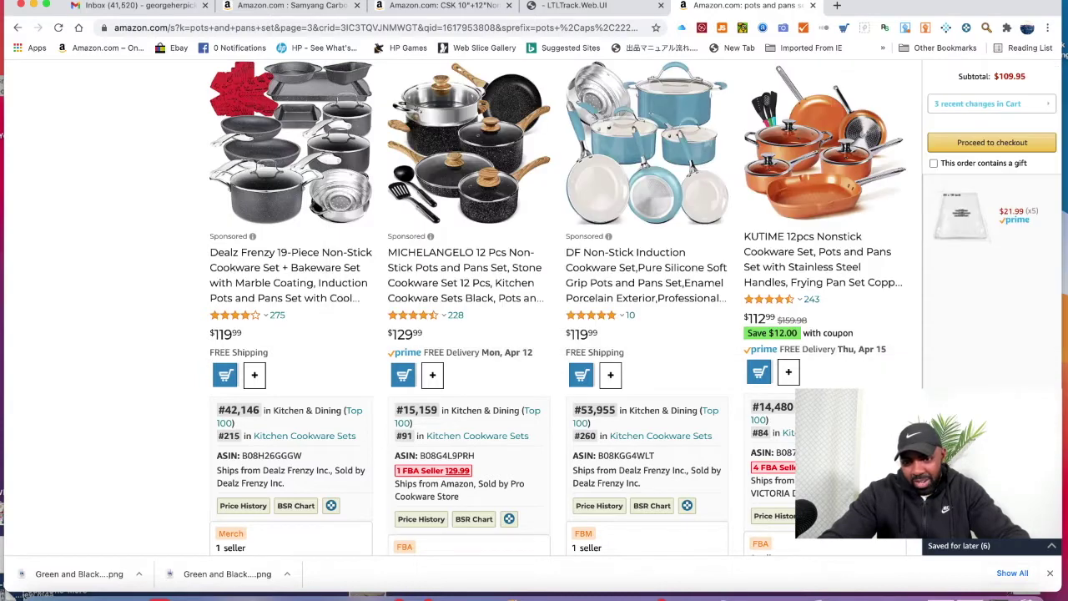
left_click(826, 239)
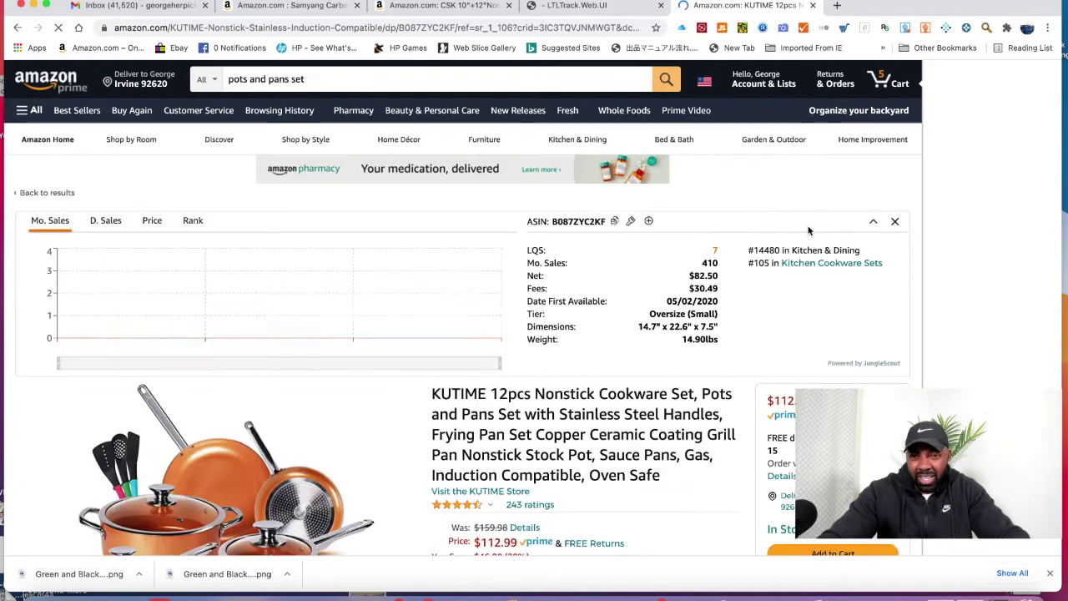
scroll(740, 440, "down", 1)
scroll(740, 440, "down", 5)
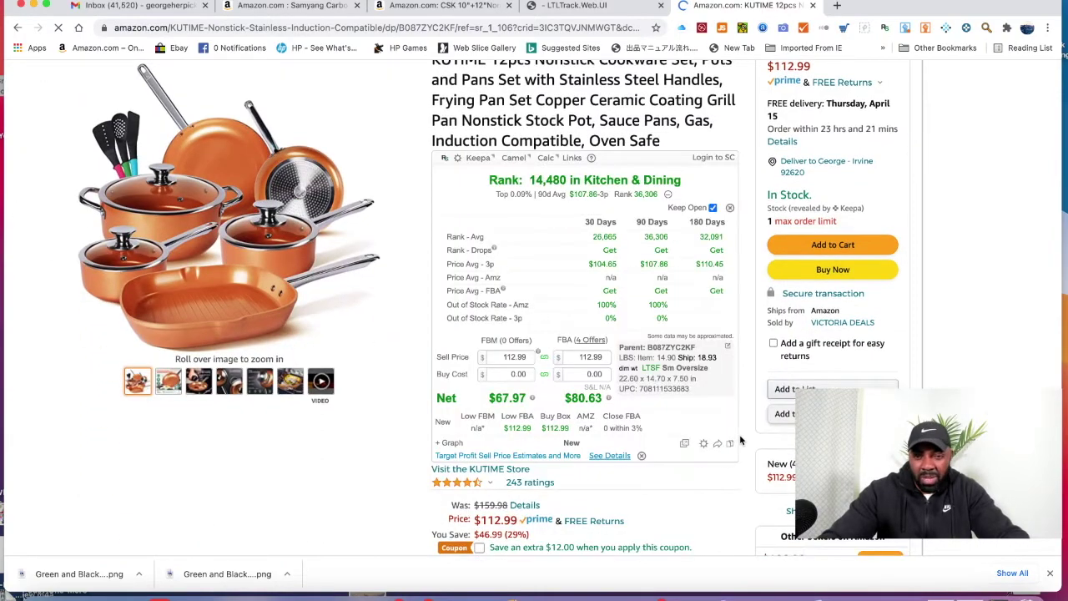
scroll(740, 440, "up", 1)
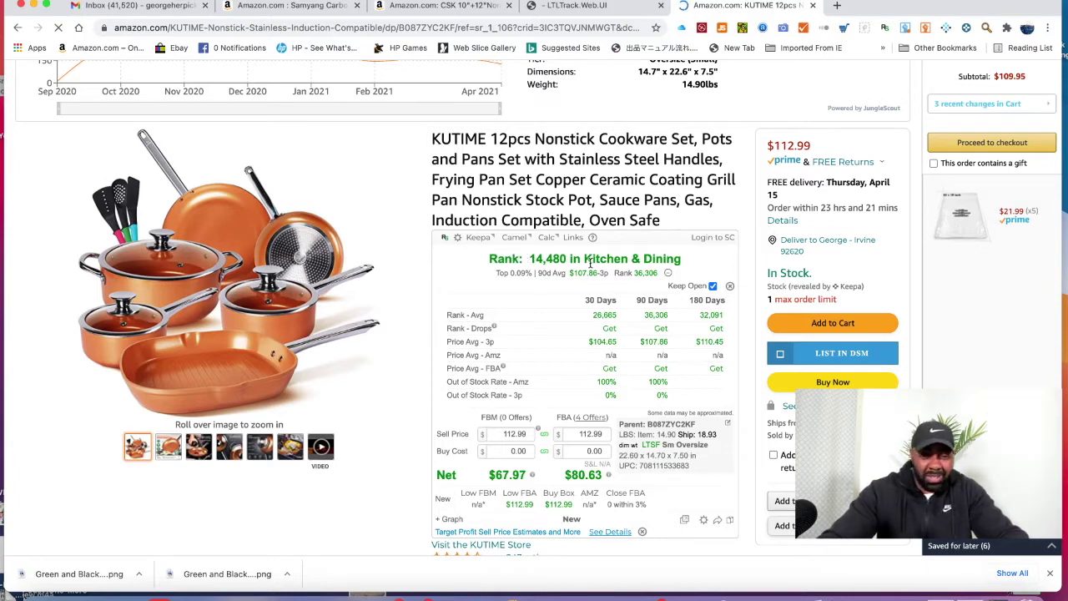
scroll(735, 337, "down", 2)
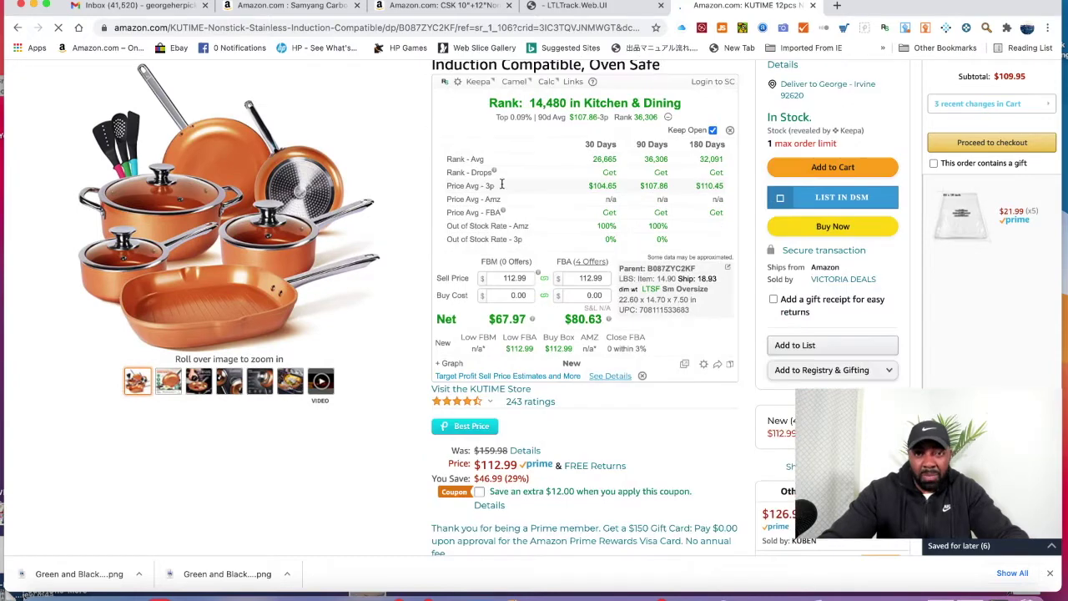
scroll(590, 207, "up", 2)
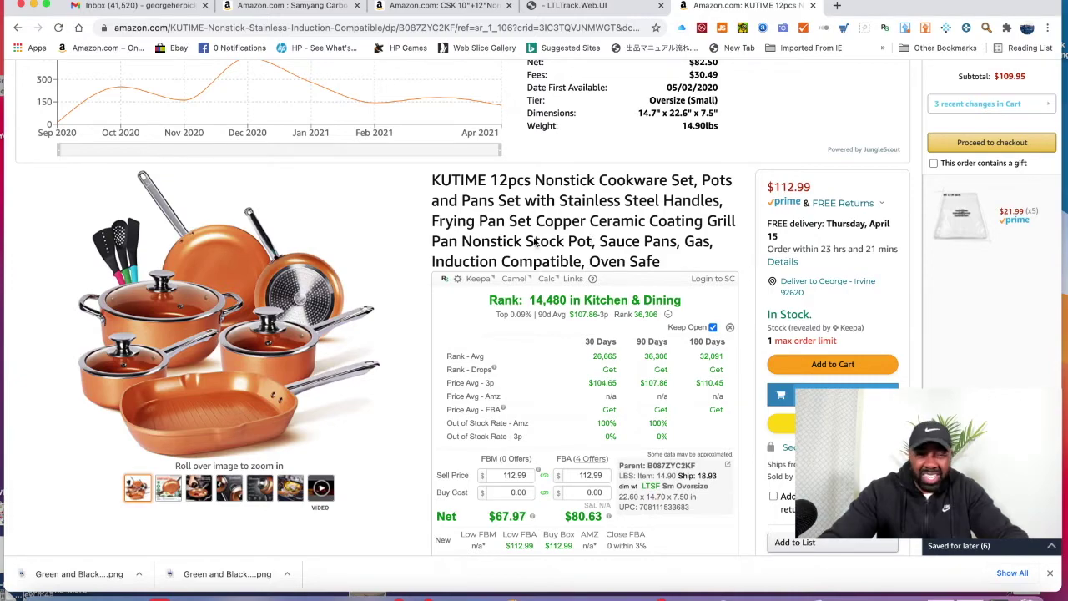
Step: Look through the KUTIME set's product images and read its feature bullet points, from the included pieces to customer support
scroll(535, 240, "down", 4)
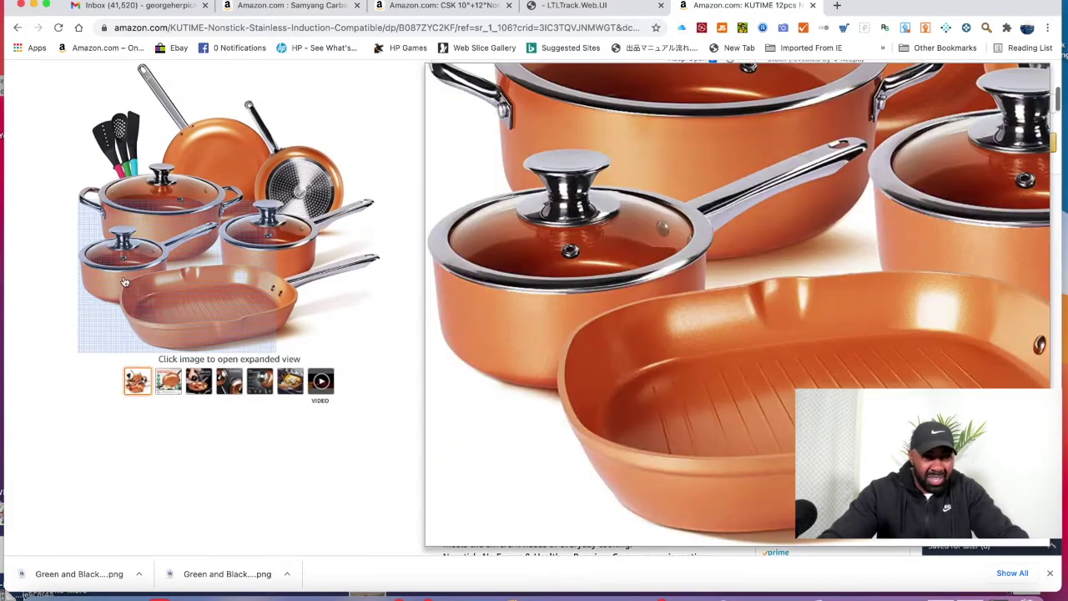
mouse_move(205, 389)
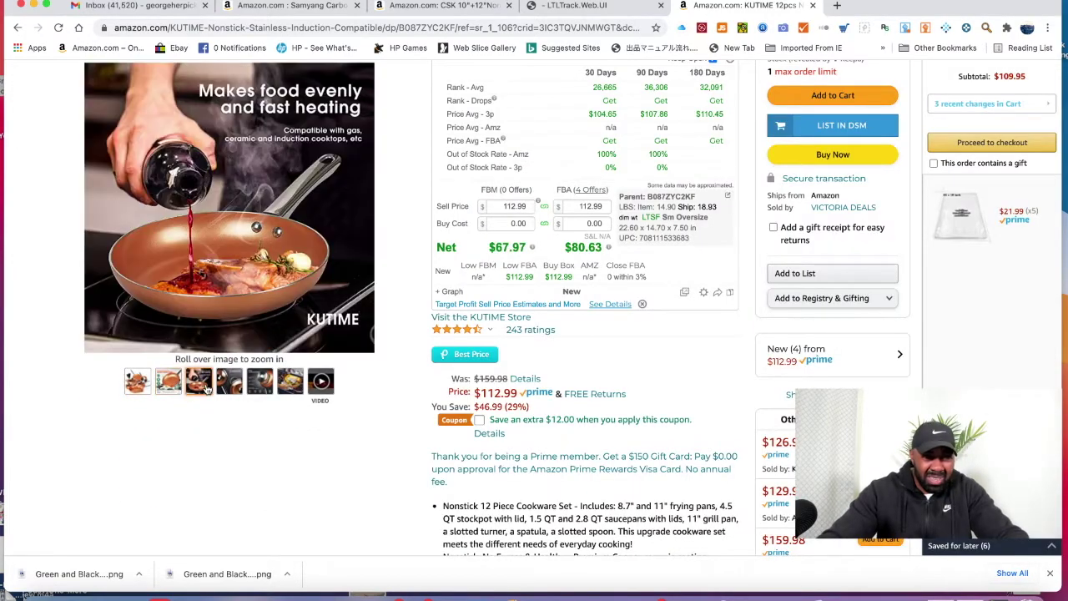
mouse_move(321, 385)
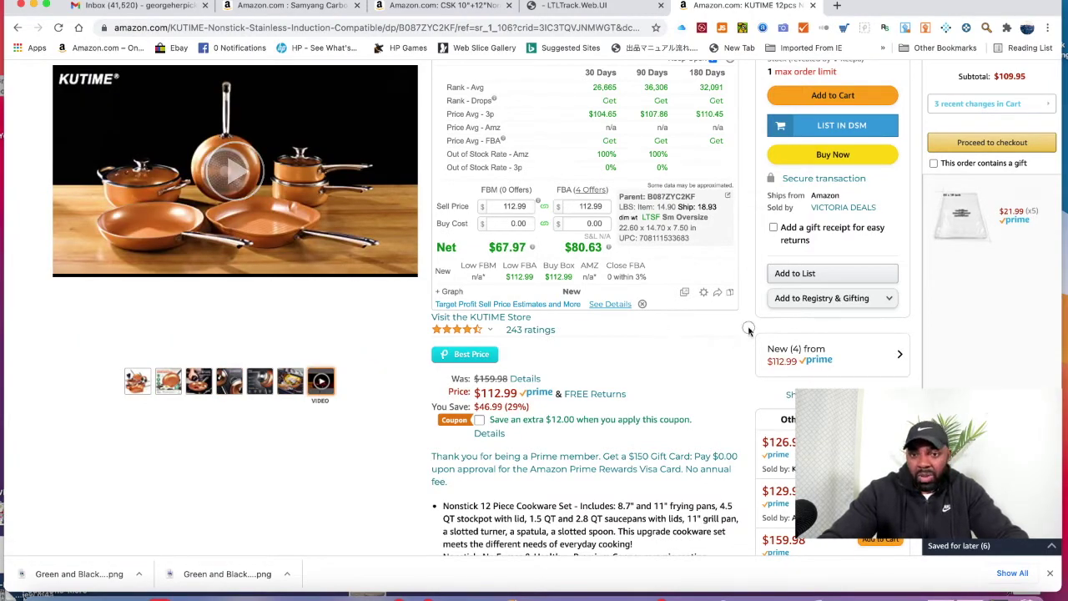
scroll(748, 331, "down", 4)
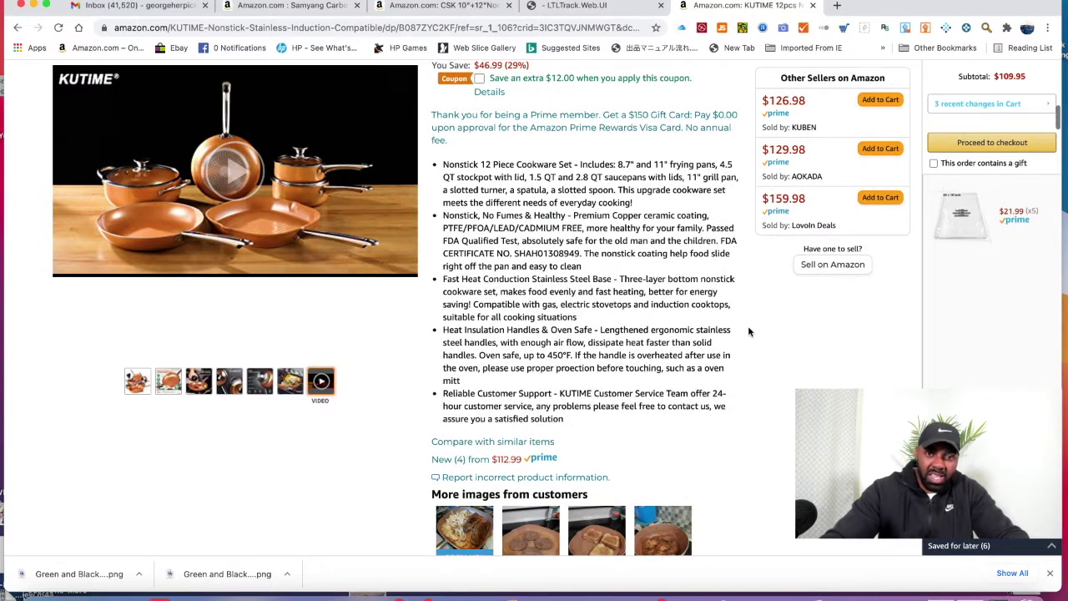
scroll(742, 334, "down", 3)
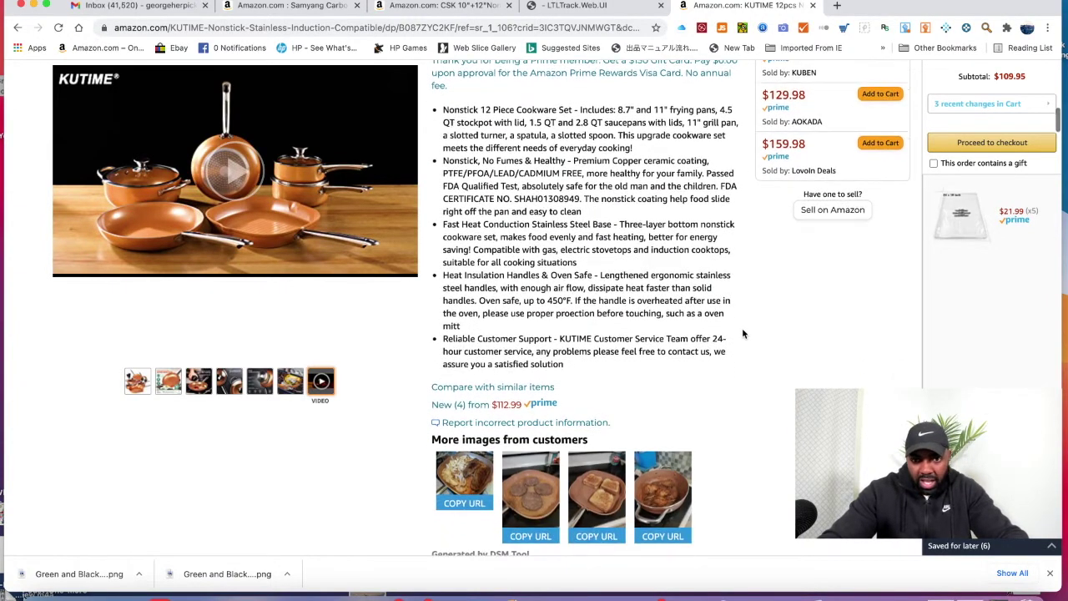
scroll(743, 334, "up", 3)
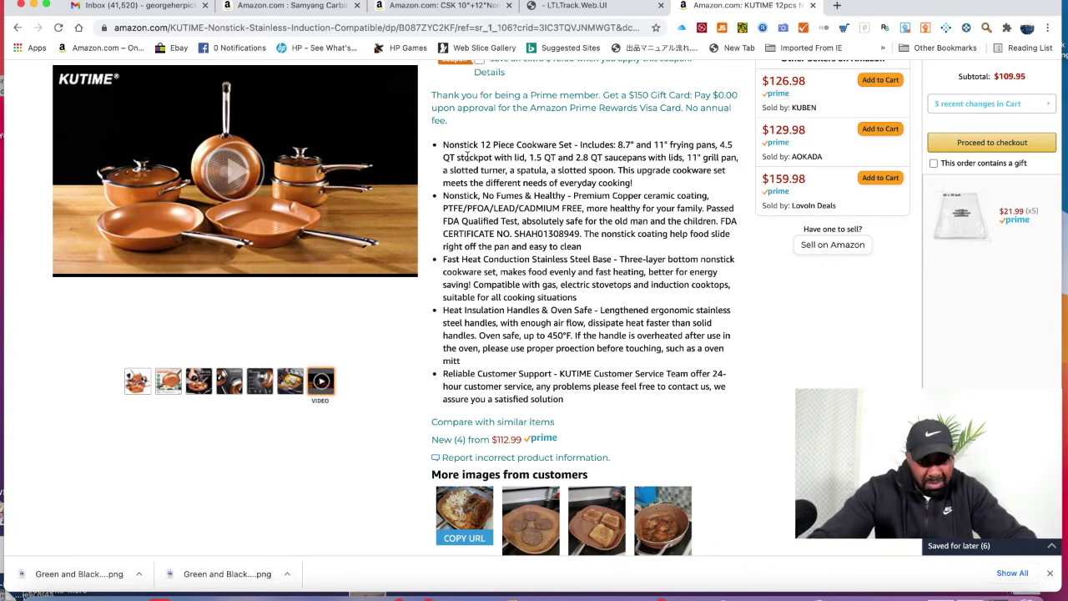
left_click_drag(437, 144, 686, 361)
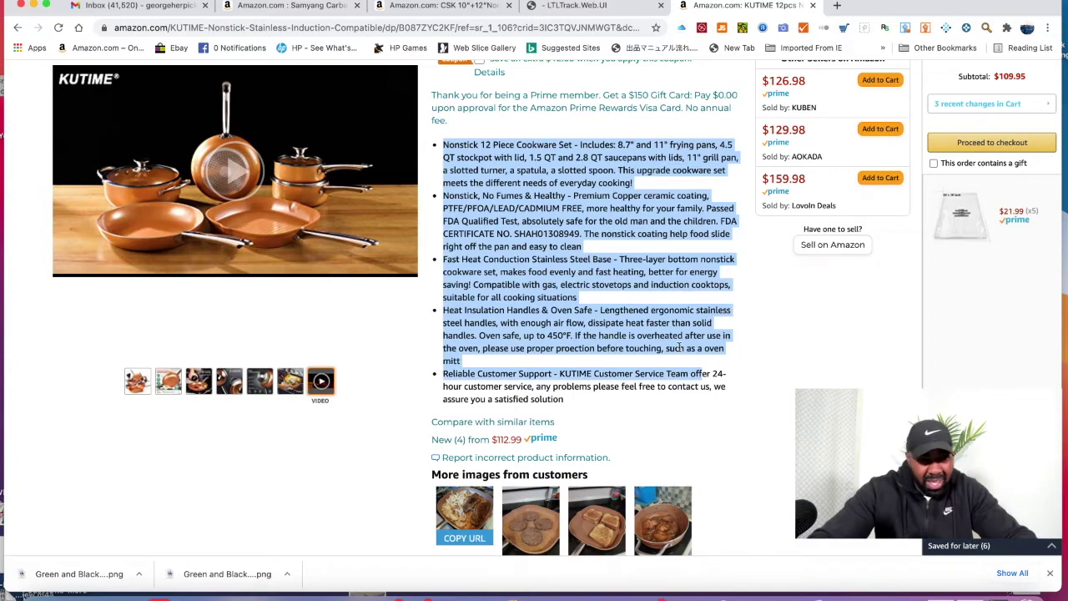
left_click(680, 346)
Step: Show the full 226-day range in the Keepa price history and examine the Buy Box price and sales rank trends
scroll(644, 316, "down", 10)
scroll(644, 315, "down", 5)
scroll(638, 317, "up", 3)
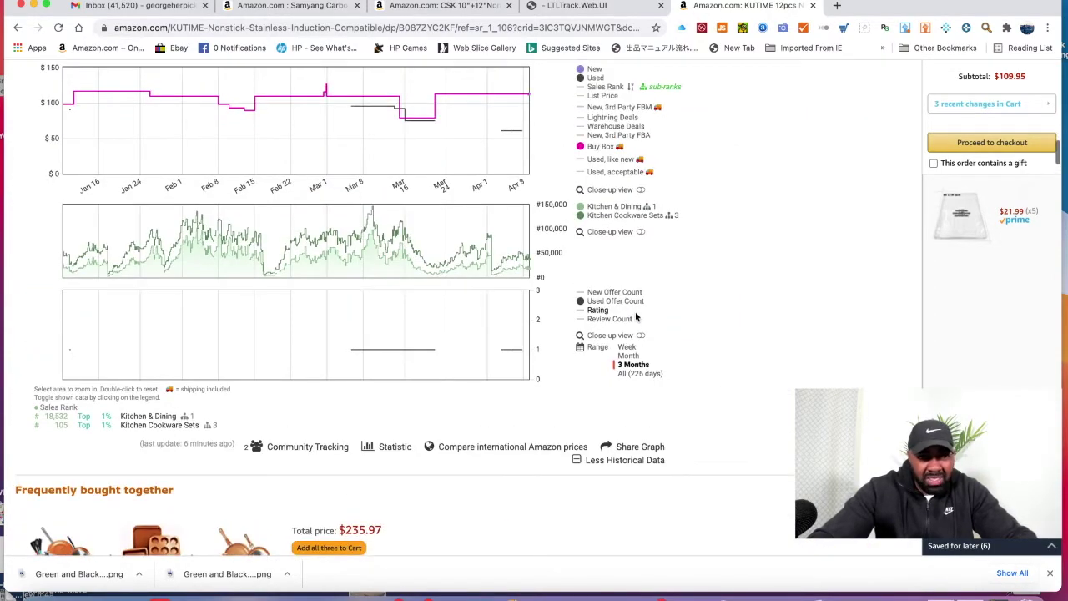
scroll(635, 317, "up", 2)
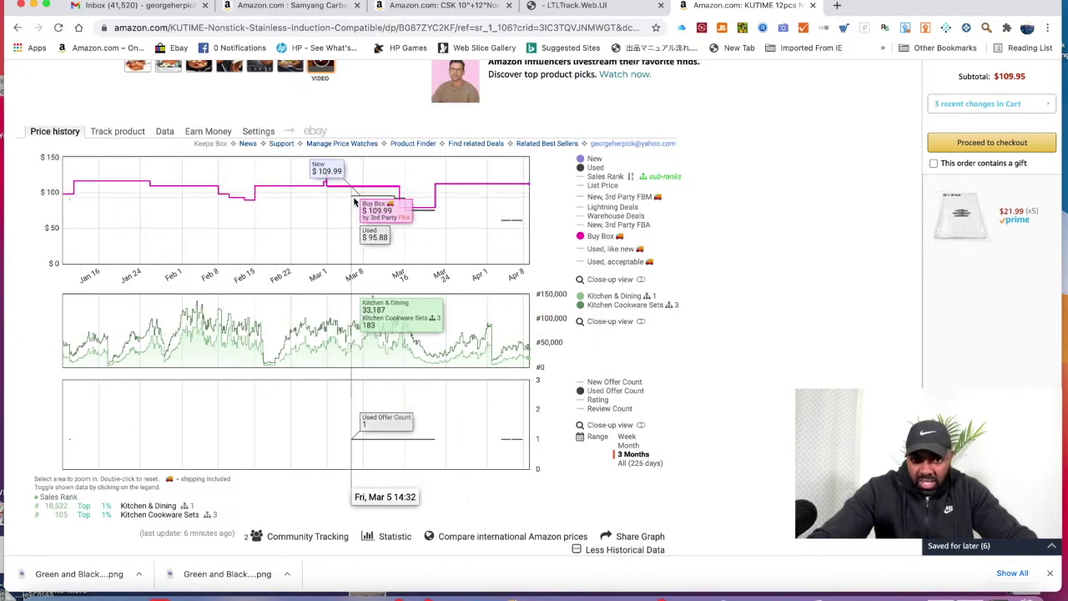
scroll(685, 406, "down", 1)
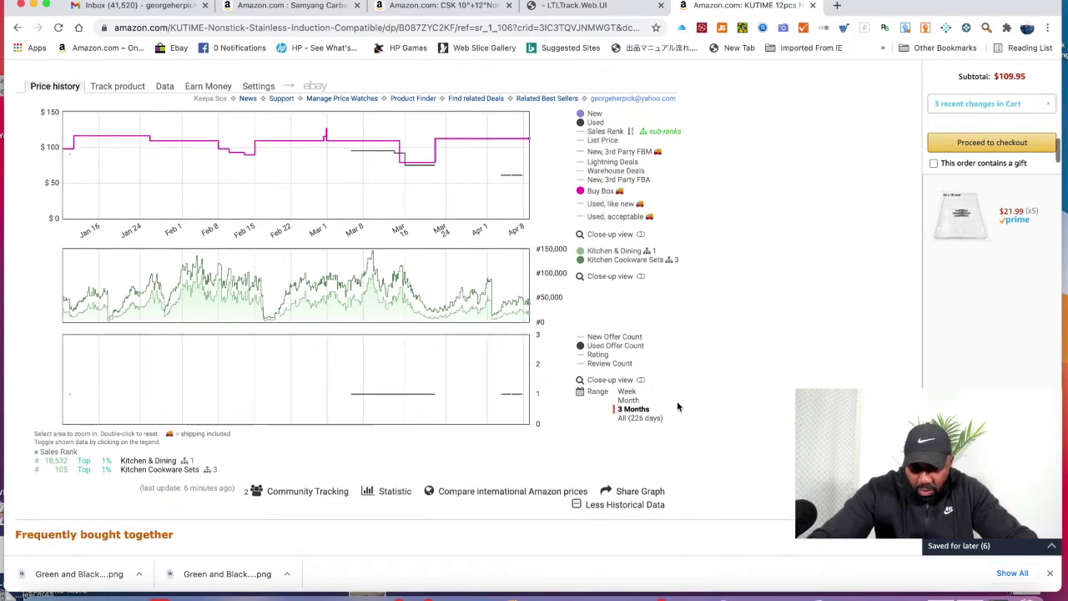
left_click(631, 419)
scroll(295, 232, "up", 1)
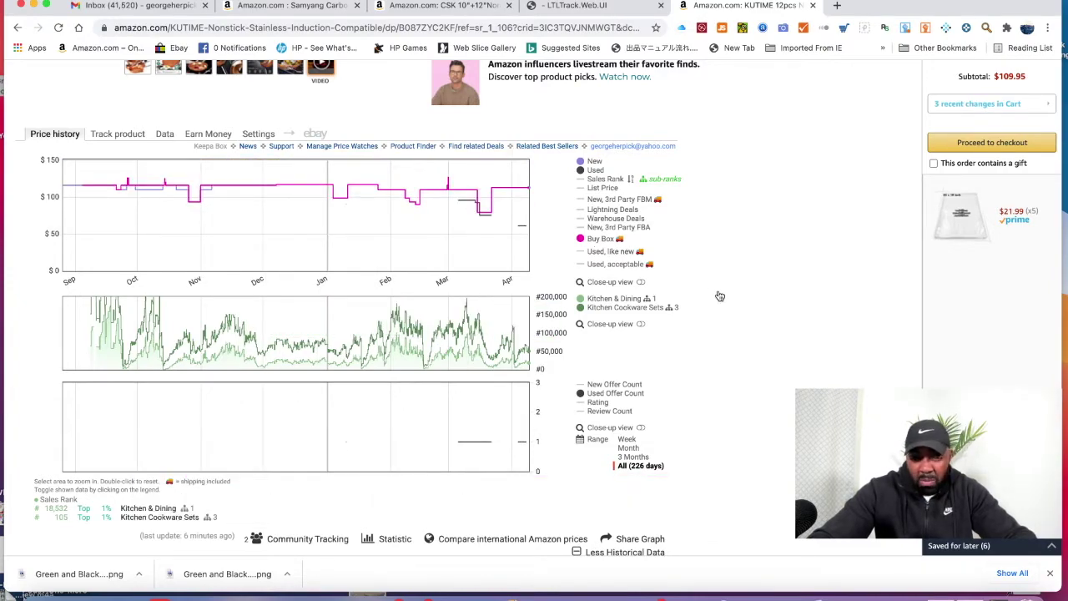
scroll(719, 296, "up", 3)
scroll(719, 296, "up", 10)
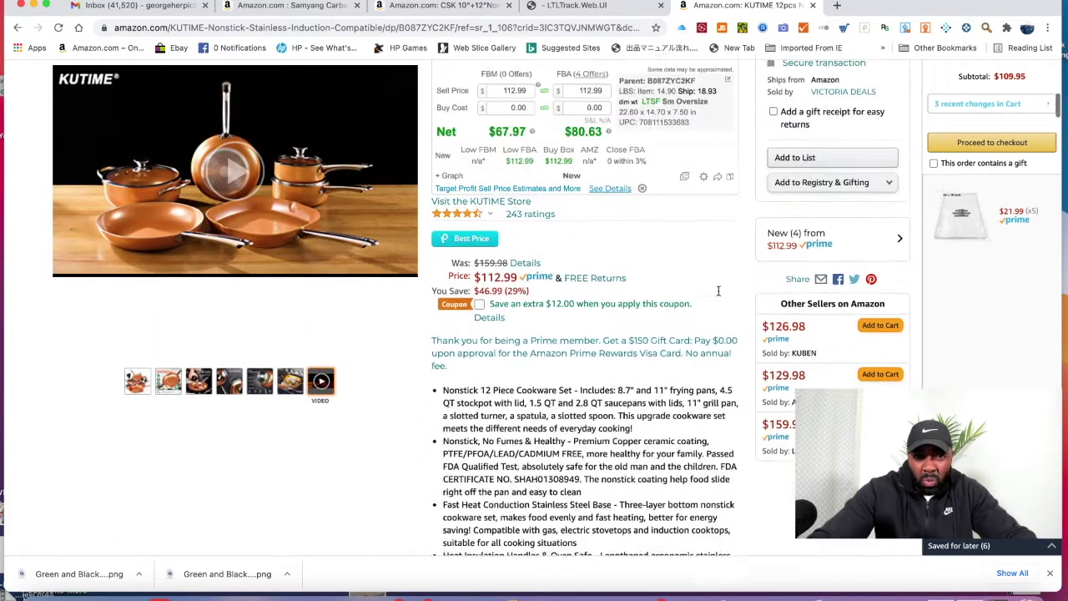
scroll(718, 291, "down", 12)
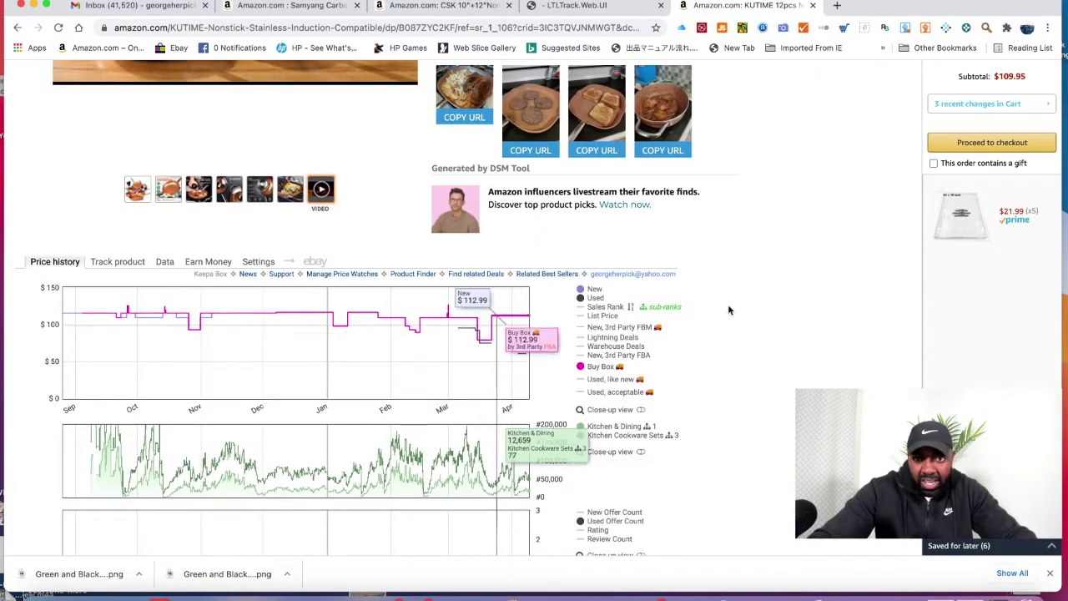
Step: Set the FBA buy cost to 60.00 in the profit calculator and check the net profit, ROI, margin and close FBA offers
scroll(751, 309, "up", 10)
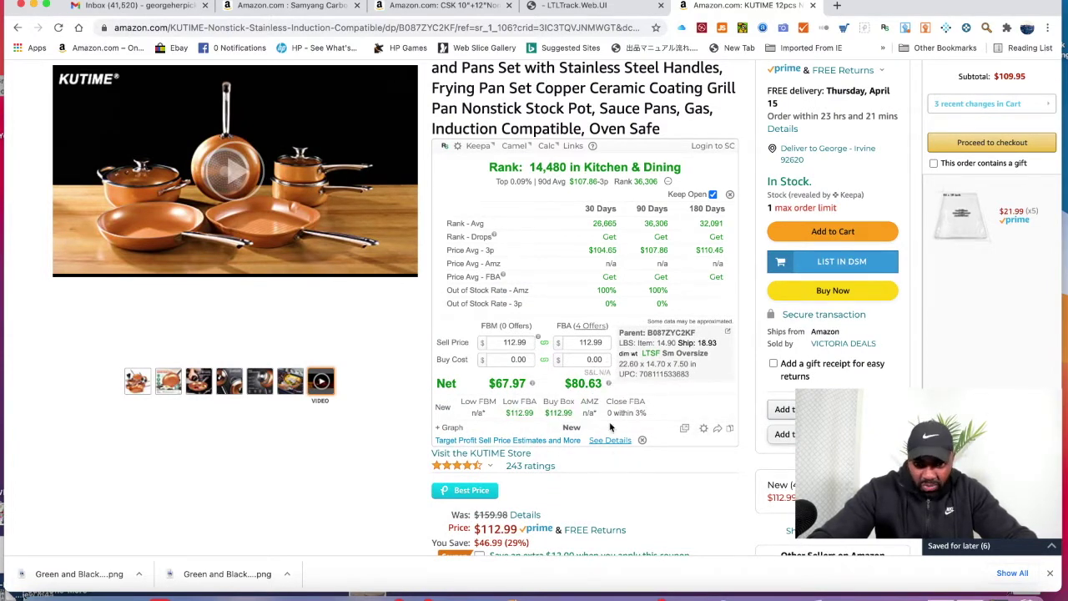
mouse_move(568, 386)
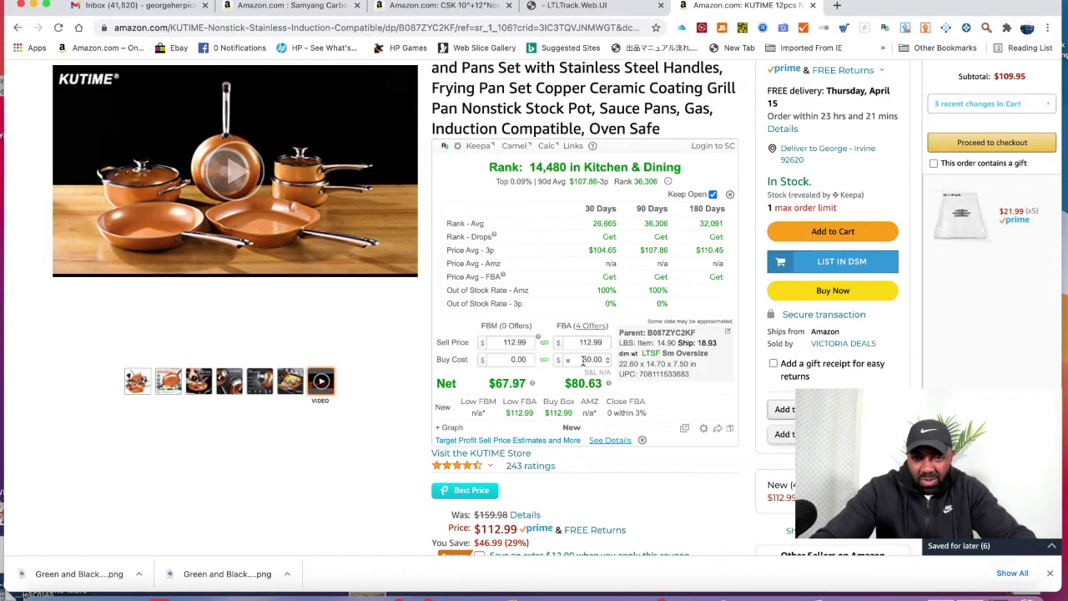
key("Return")
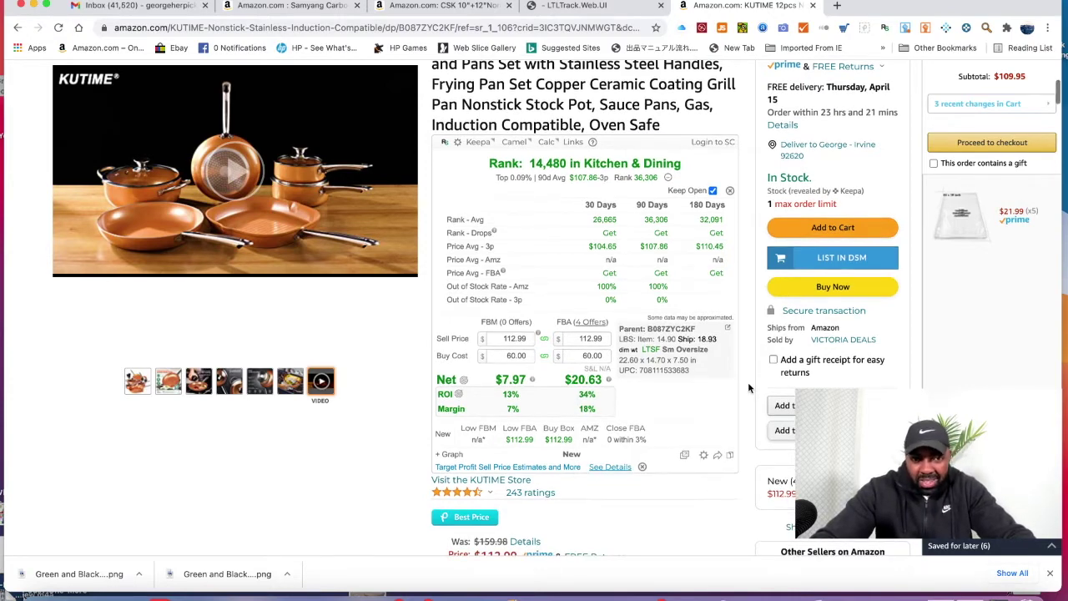
scroll(748, 387, "down", 1)
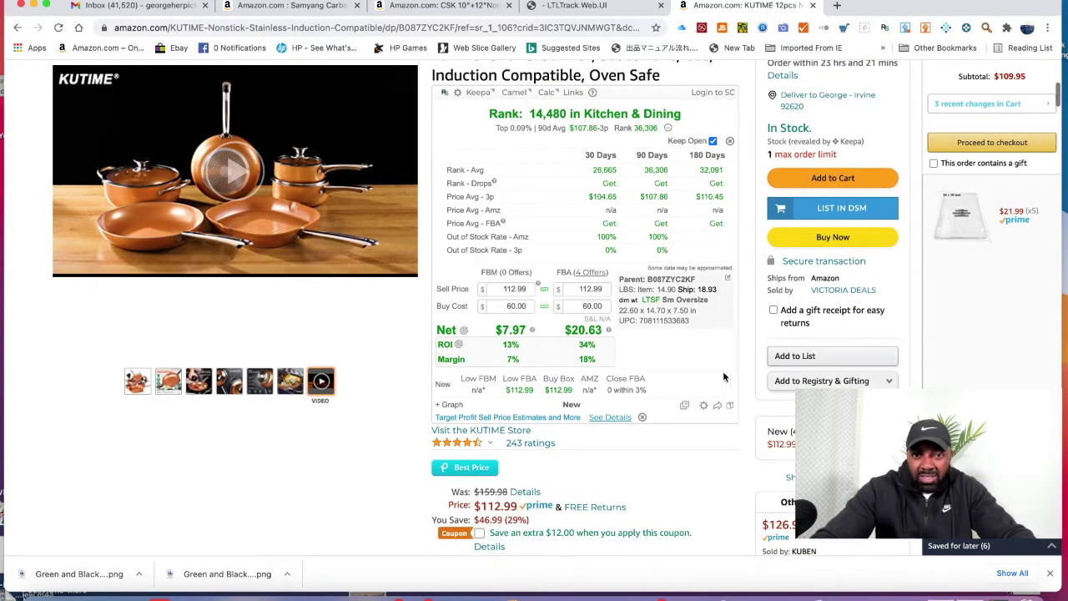
mouse_move(593, 322)
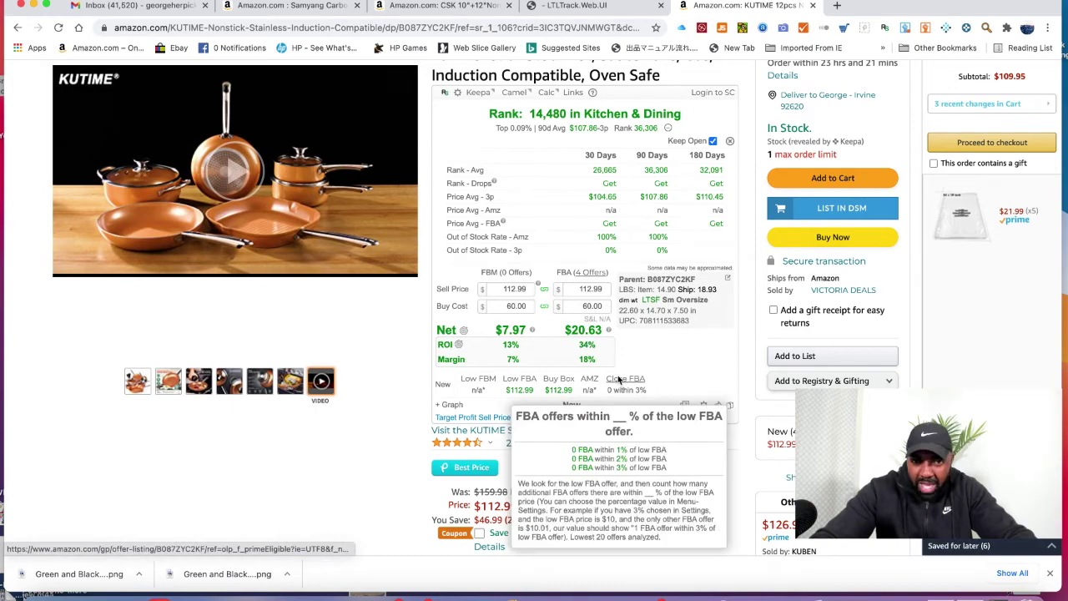
scroll(615, 377, "up", 5)
scroll(491, 333, "down", 5)
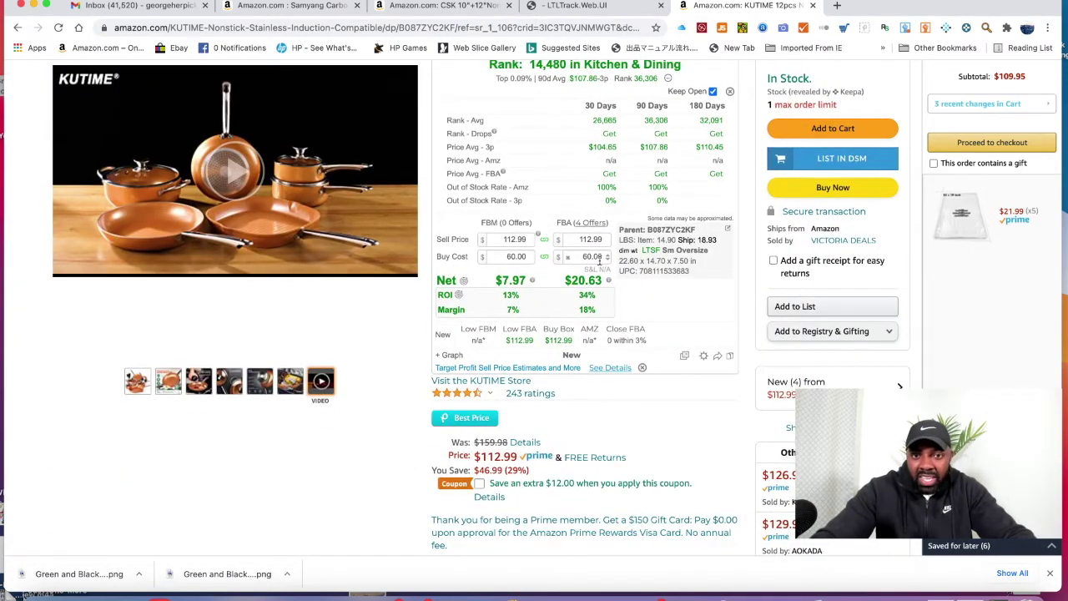
mouse_move(587, 269)
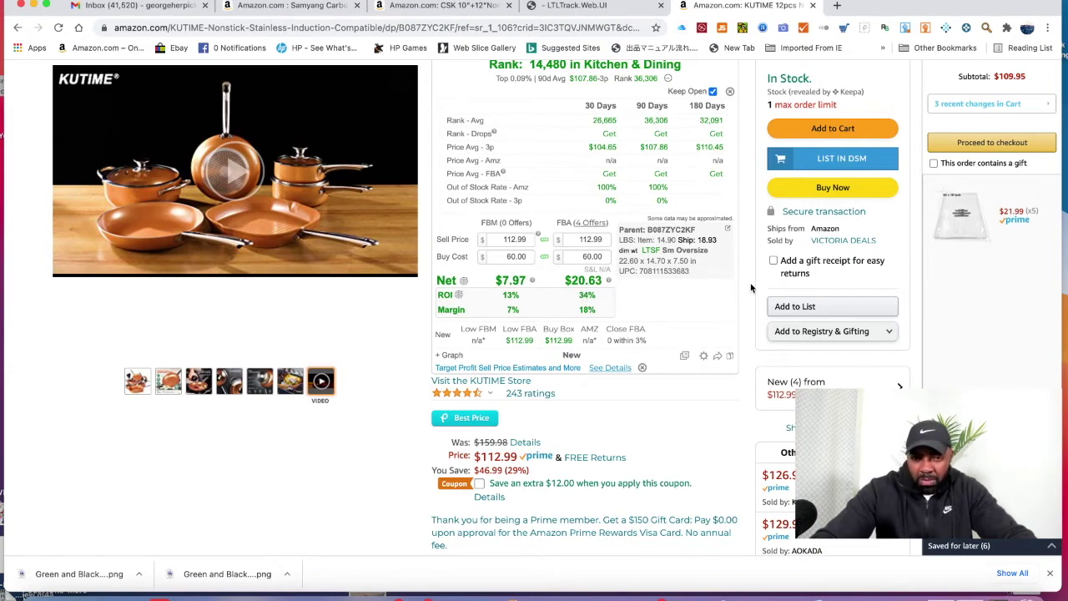
Step: Check the listing's monthly sales, revenue, price and reviews in Jungle Scout, and close its overview
scroll(747, 292, "up", 5)
scroll(750, 287, "up", 3)
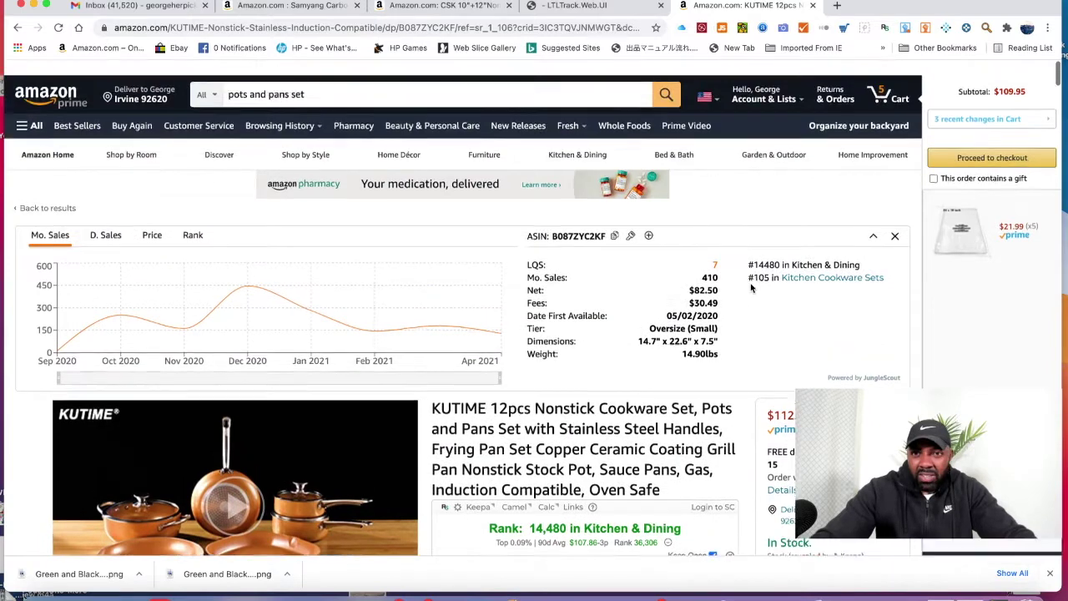
left_click(723, 28)
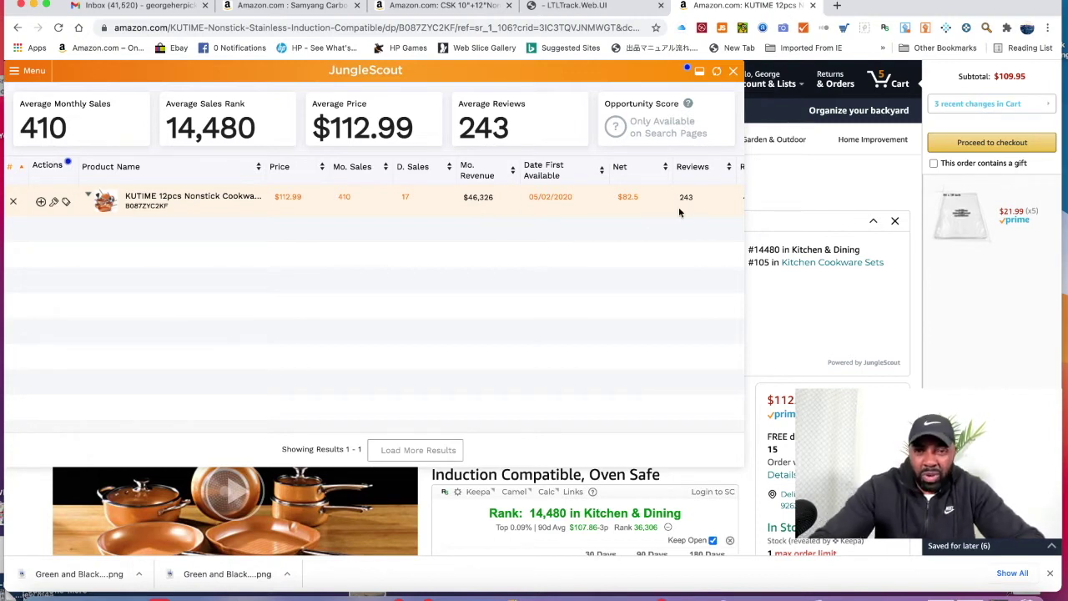
left_click(733, 72)
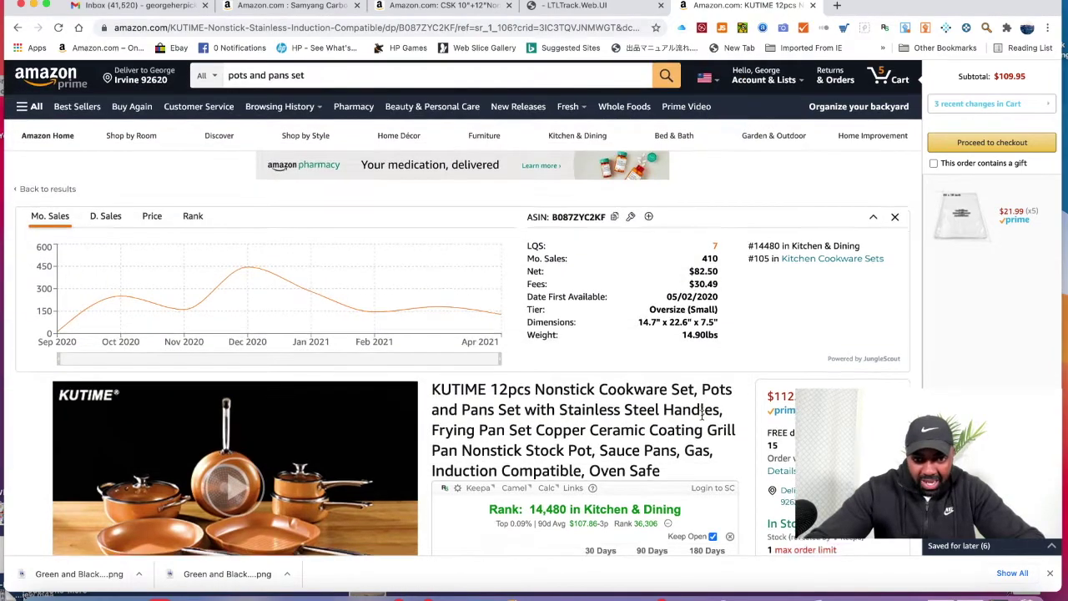
Step: Open the listing's FBA offers from the profit calculator and expand the seller details of the featured offer
scroll(702, 415, "down", 4)
scroll(702, 414, "down", 5)
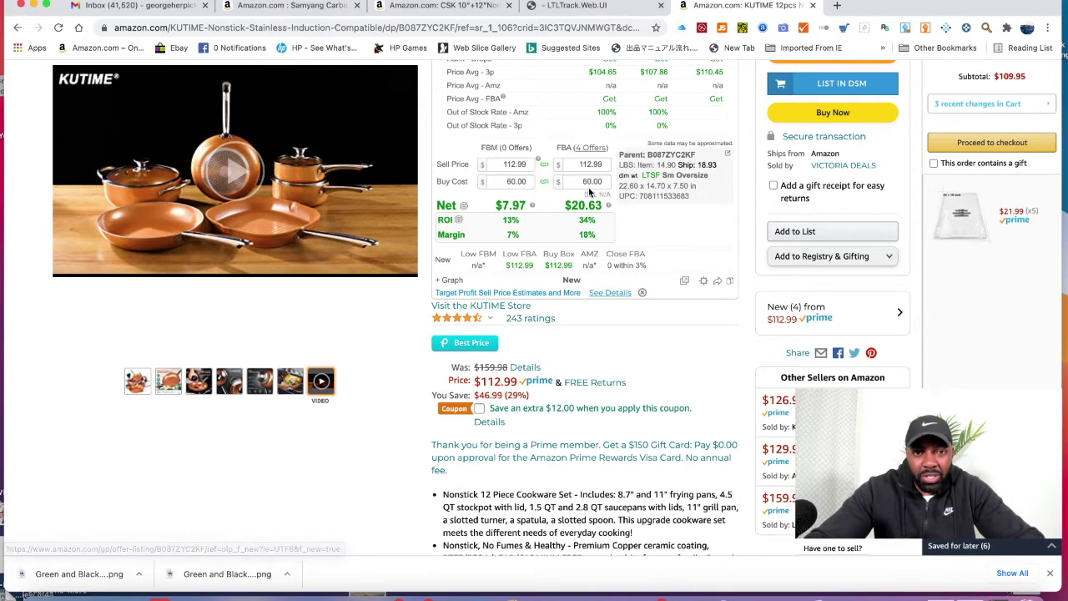
mouse_move(589, 192)
scroll(589, 192, "up", 4)
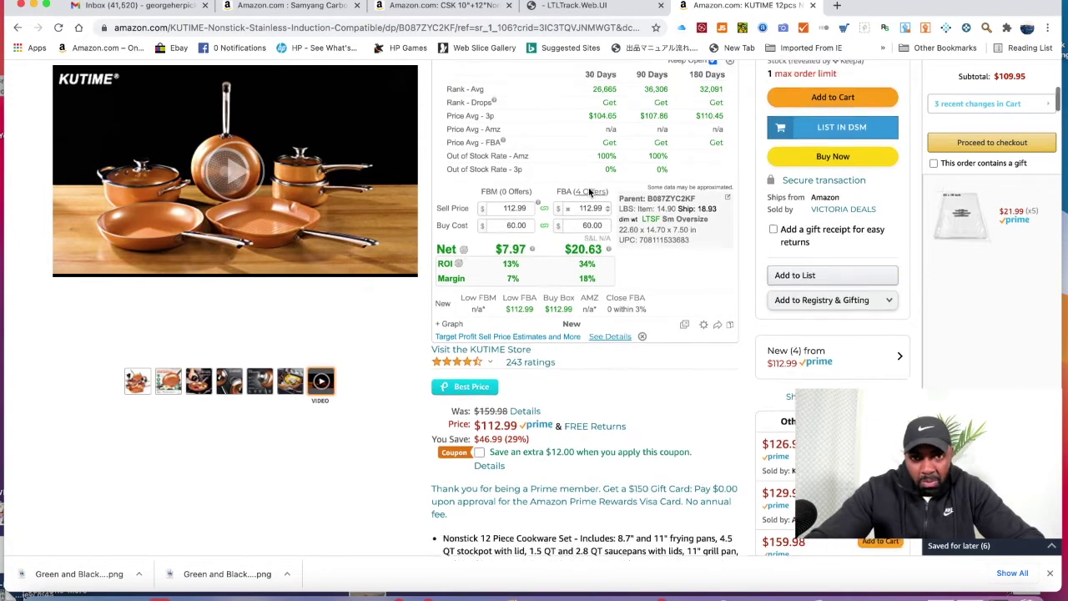
scroll(588, 189, "up", 1)
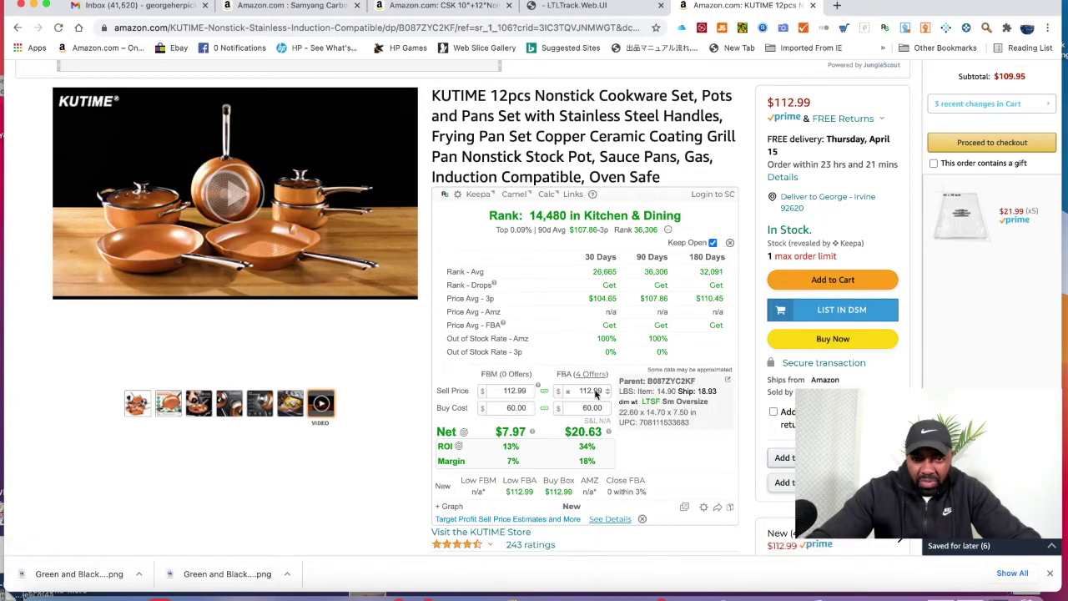
mouse_move(589, 381)
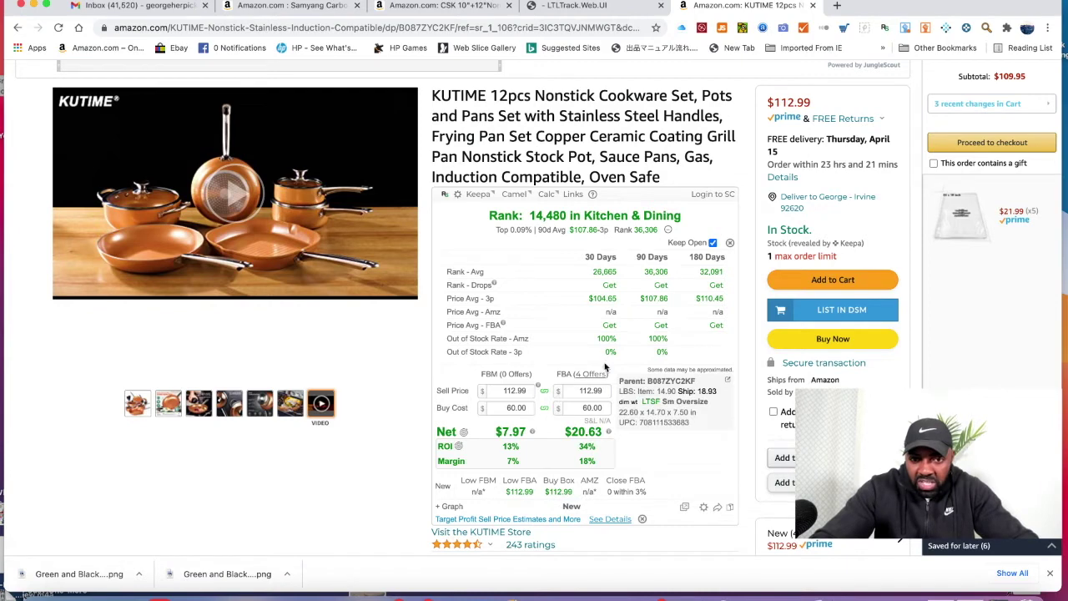
left_click(595, 379)
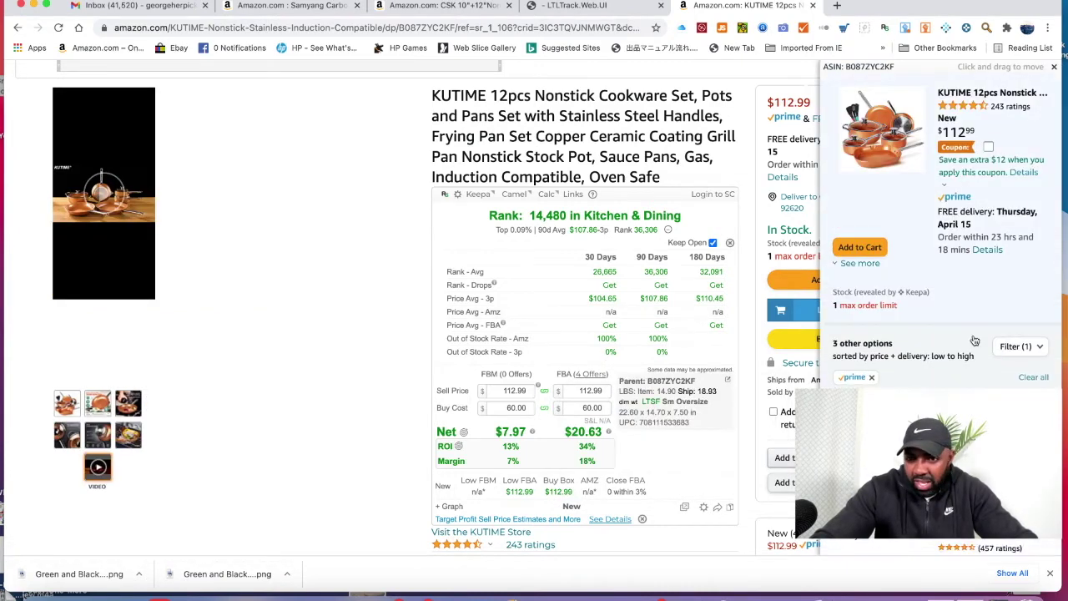
left_click(859, 263)
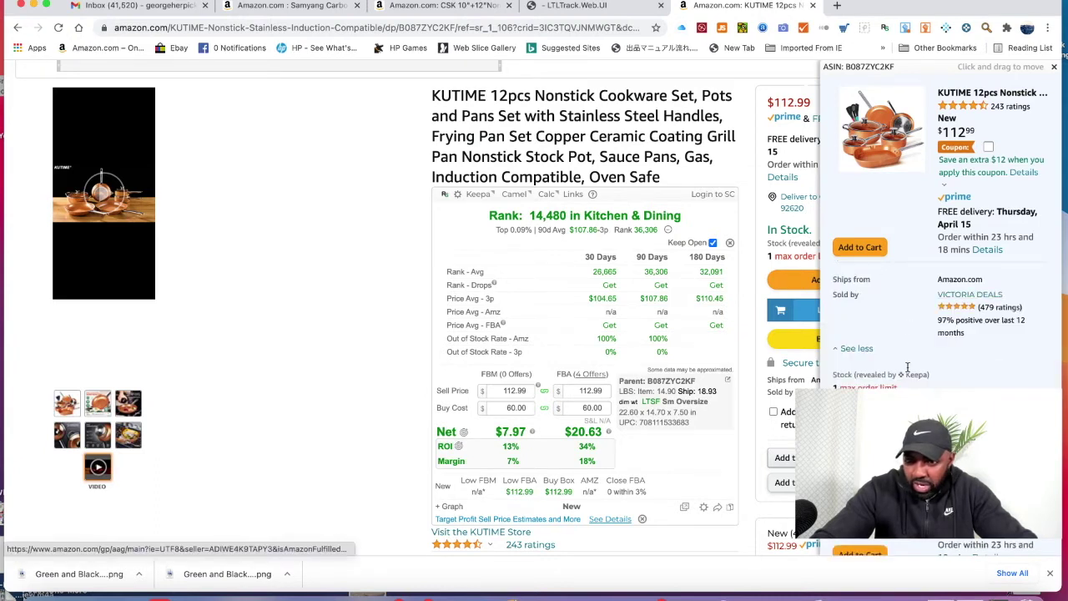
Step: Compare prices, seller ratings and stock limits across the featured offer and the other Prime offers, including those from KUBEN and AOKADA
scroll(859, 368, "down", 3)
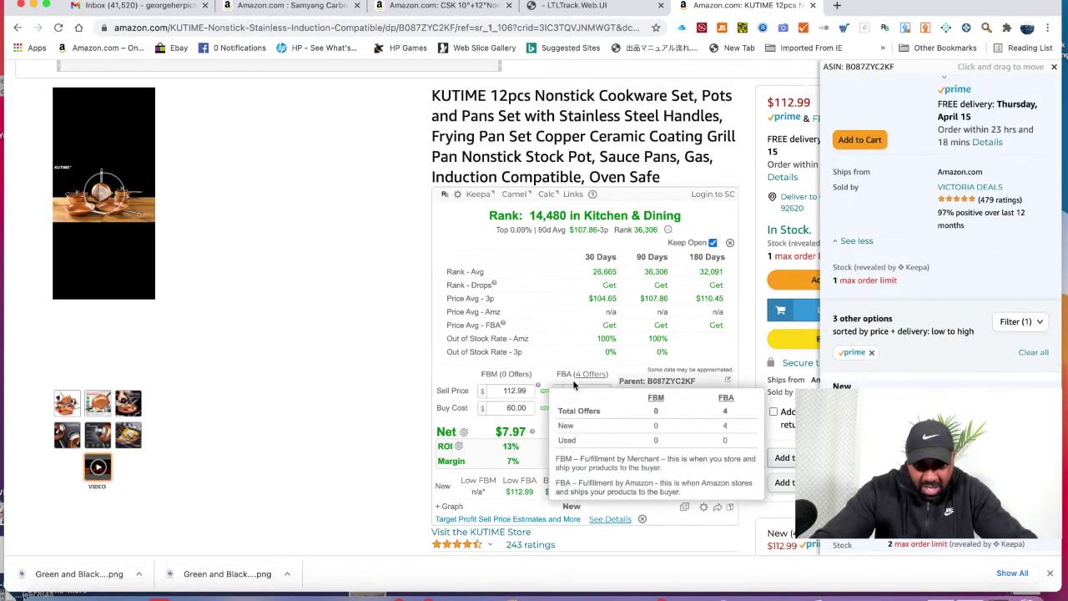
scroll(517, 417, "down", 2)
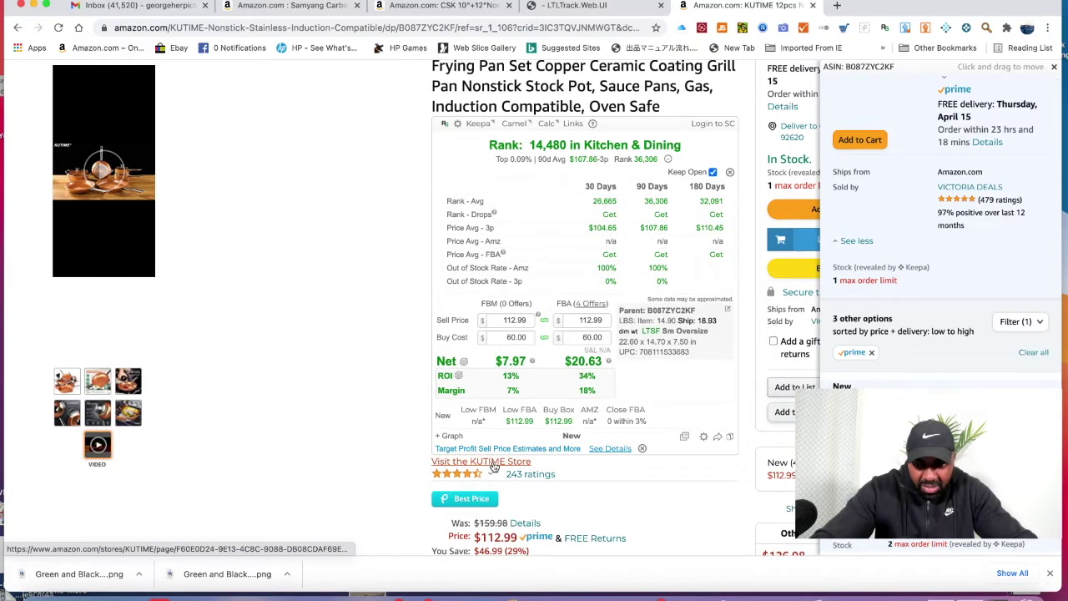
scroll(957, 288, "down", 5)
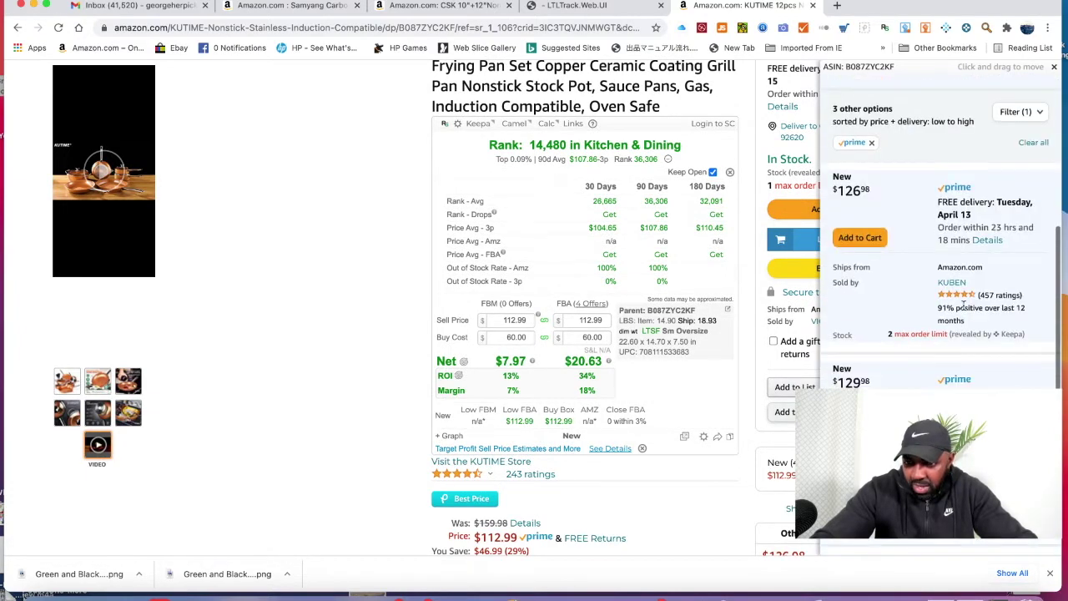
scroll(953, 368, "down", 3)
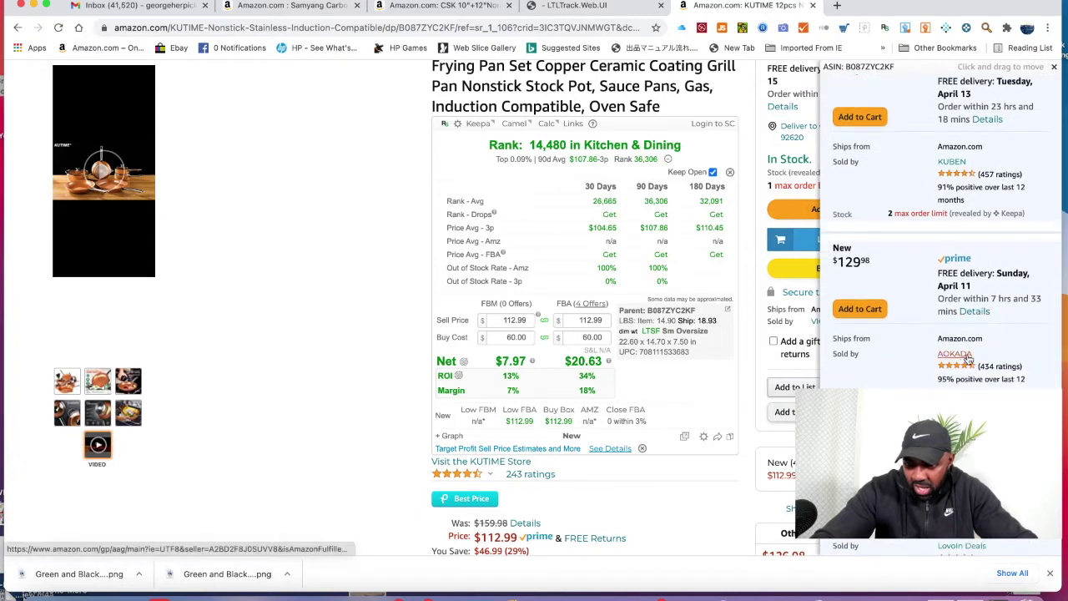
scroll(953, 363, "down", 2)
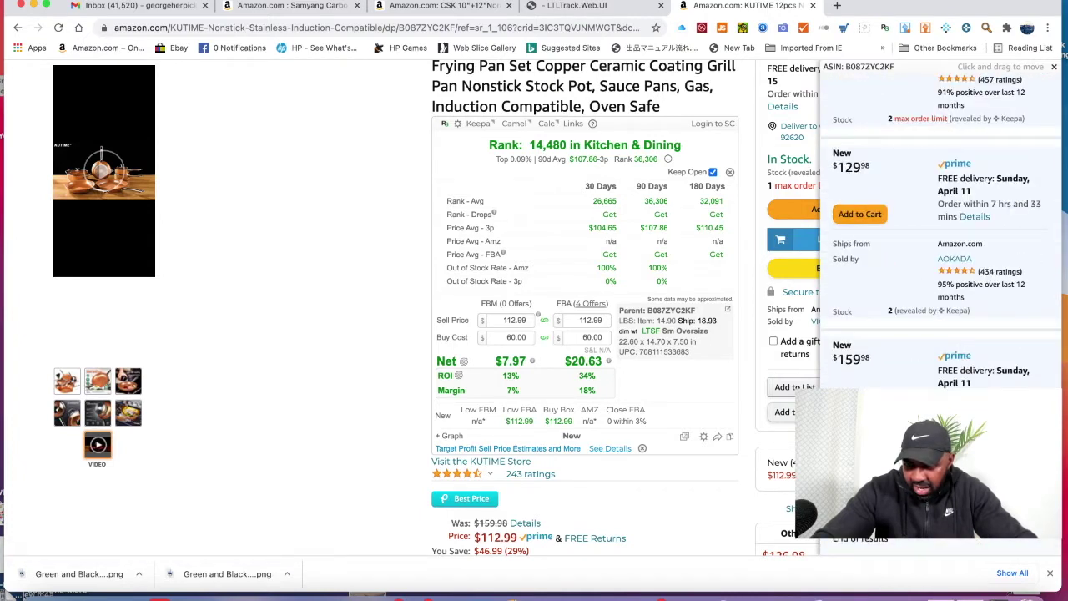
scroll(967, 335, "up", 2)
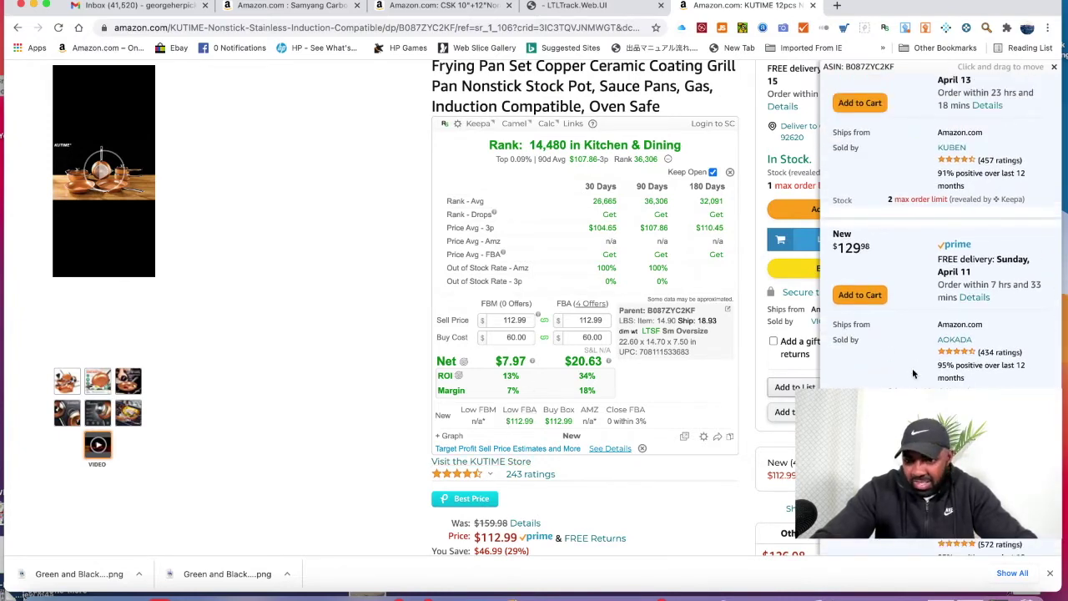
Step: Check the KUTIME listing's Keepa price and sales rank history and the breakdown of its customer star ratings
scroll(931, 189, "up", 4)
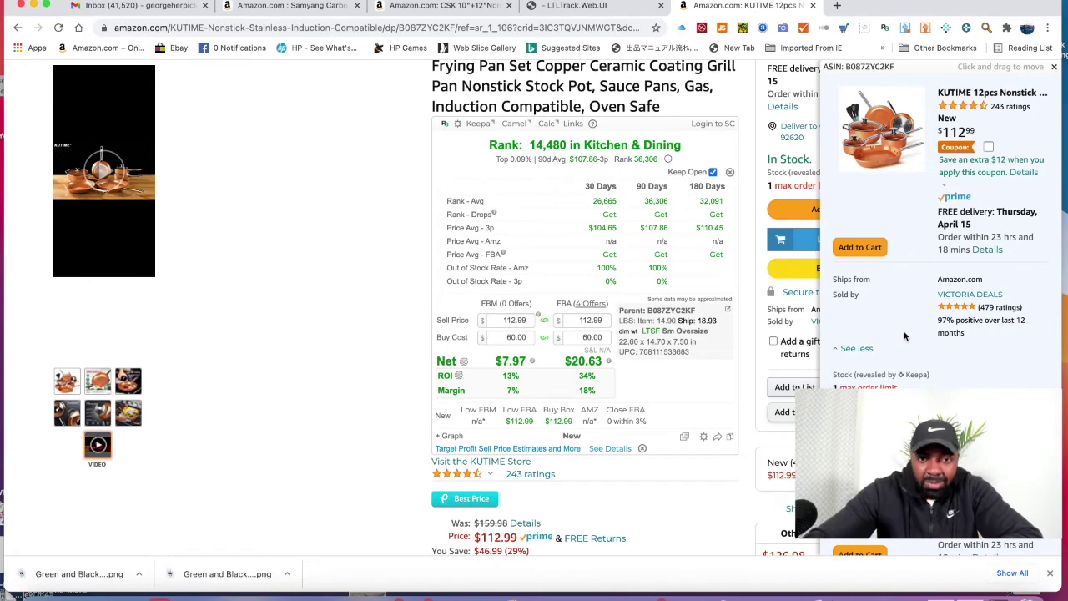
scroll(746, 353, "down", 20)
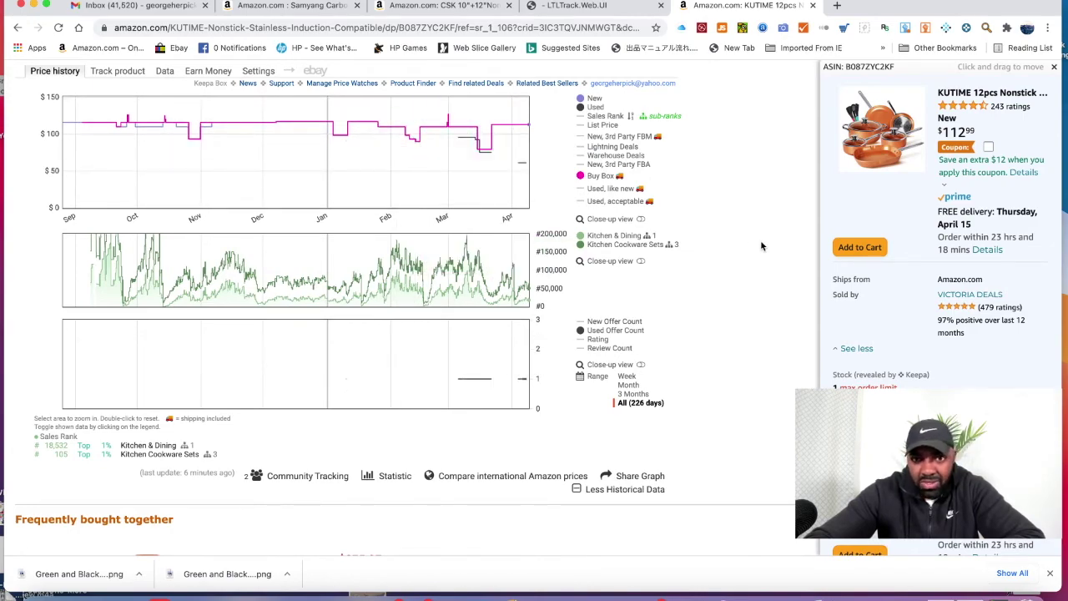
scroll(760, 245, "up", 5)
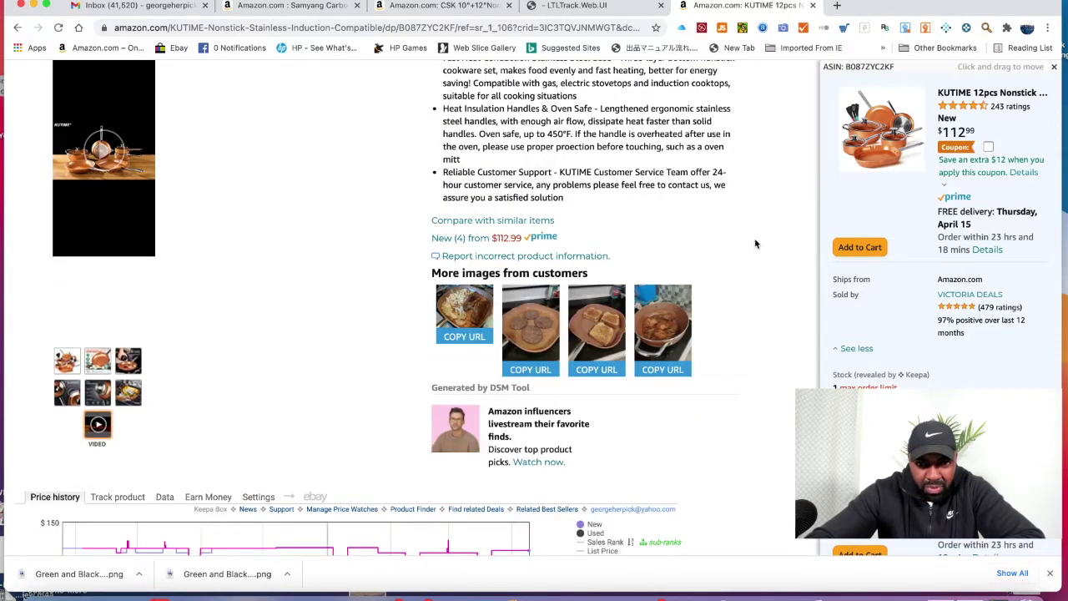
scroll(755, 244, "up", 3)
scroll(694, 217, "up", 3)
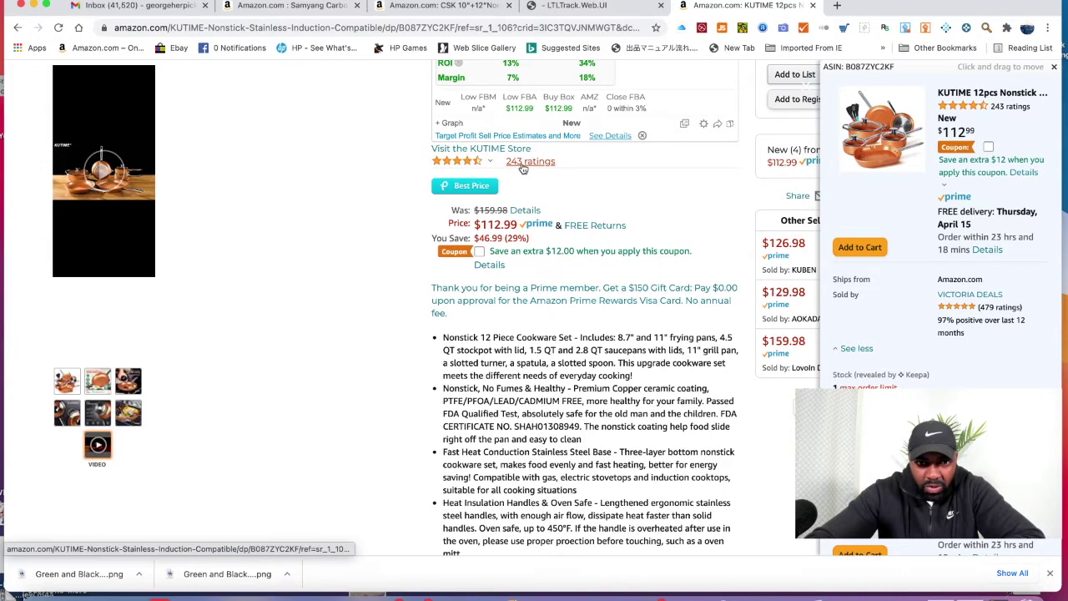
mouse_move(461, 166)
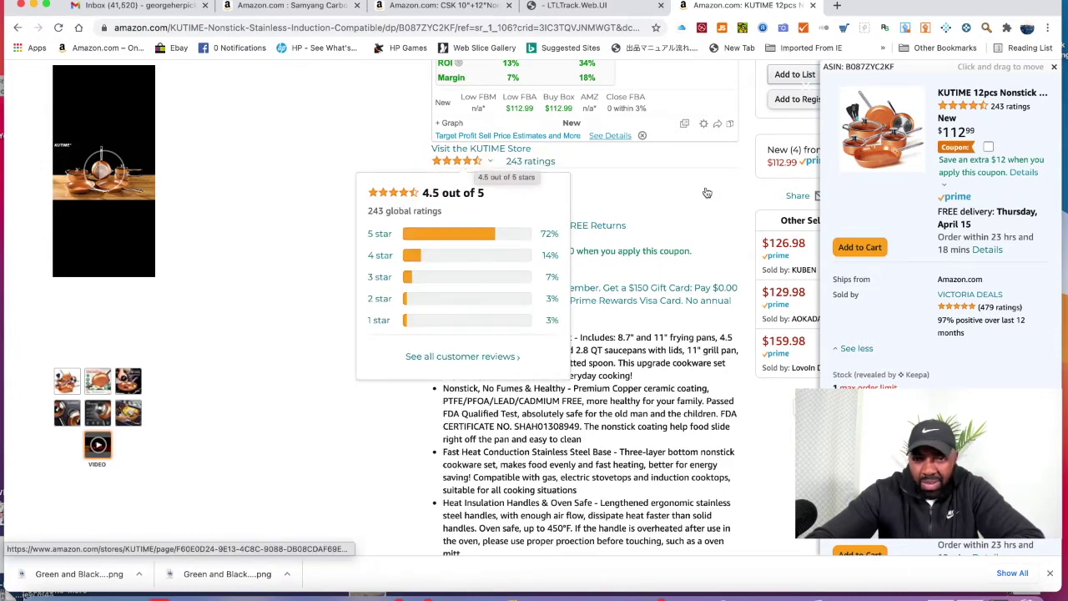
Step: Review the listing's profit calculator figures, FBA offer count and product description once more
scroll(746, 197, "up", 4)
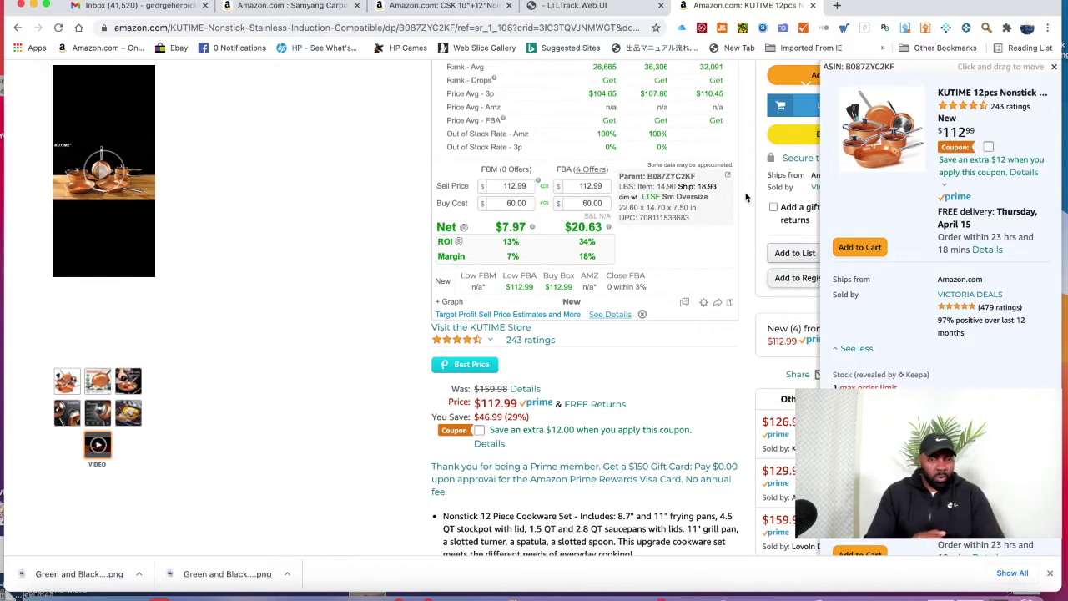
scroll(746, 197, "up", 6)
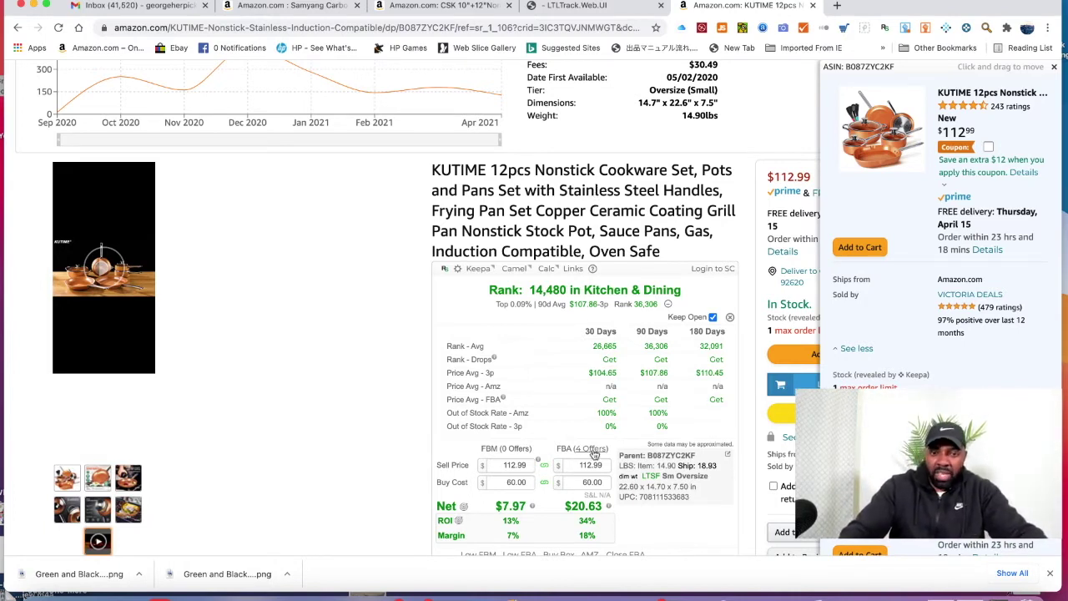
mouse_move(592, 456)
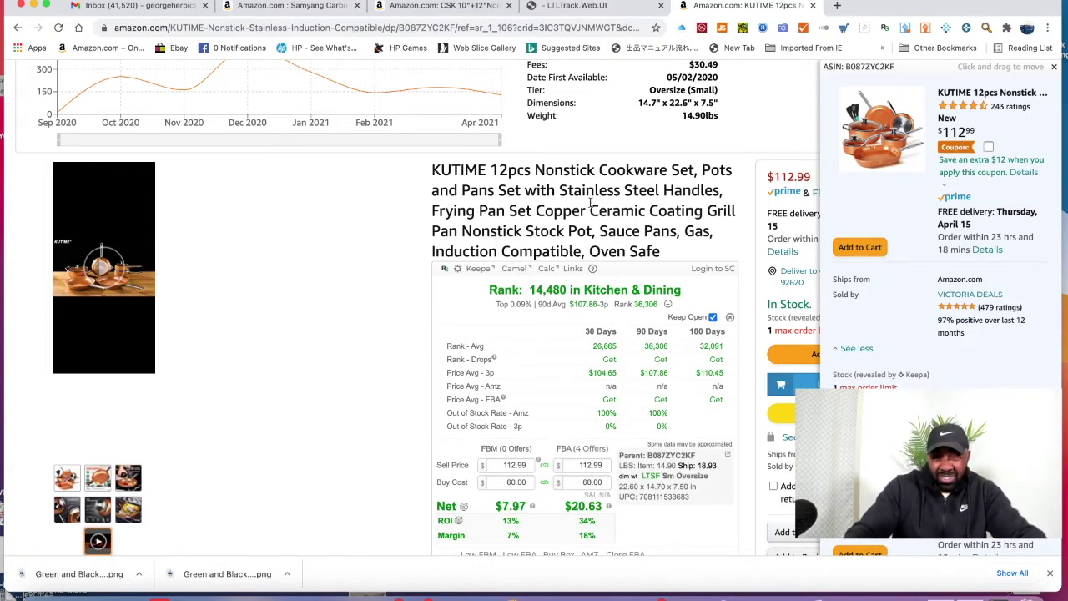
scroll(542, 190, "down", 5)
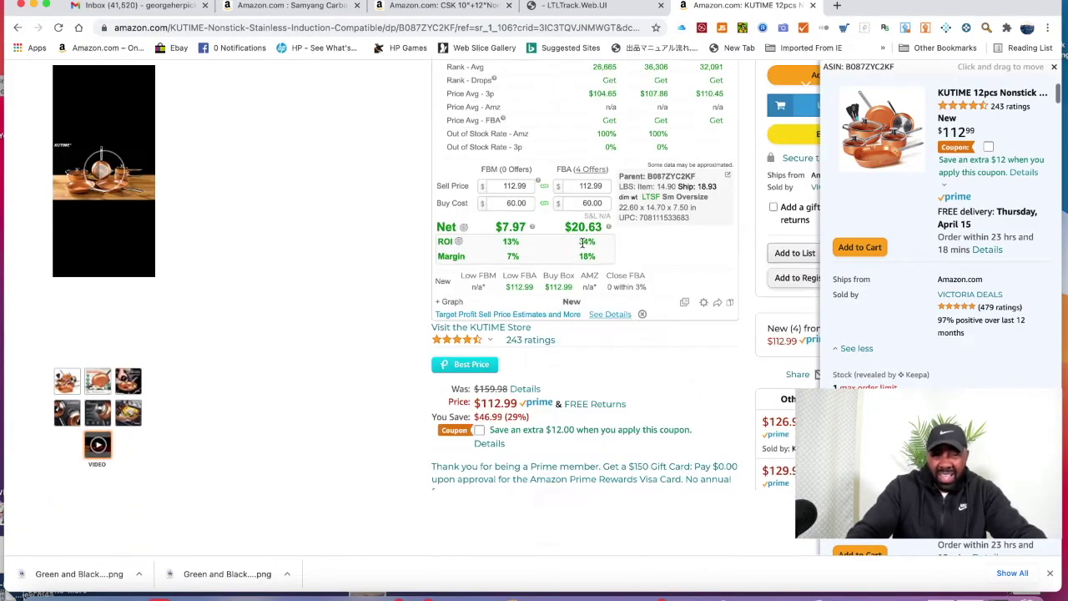
scroll(548, 167, "down", 10)
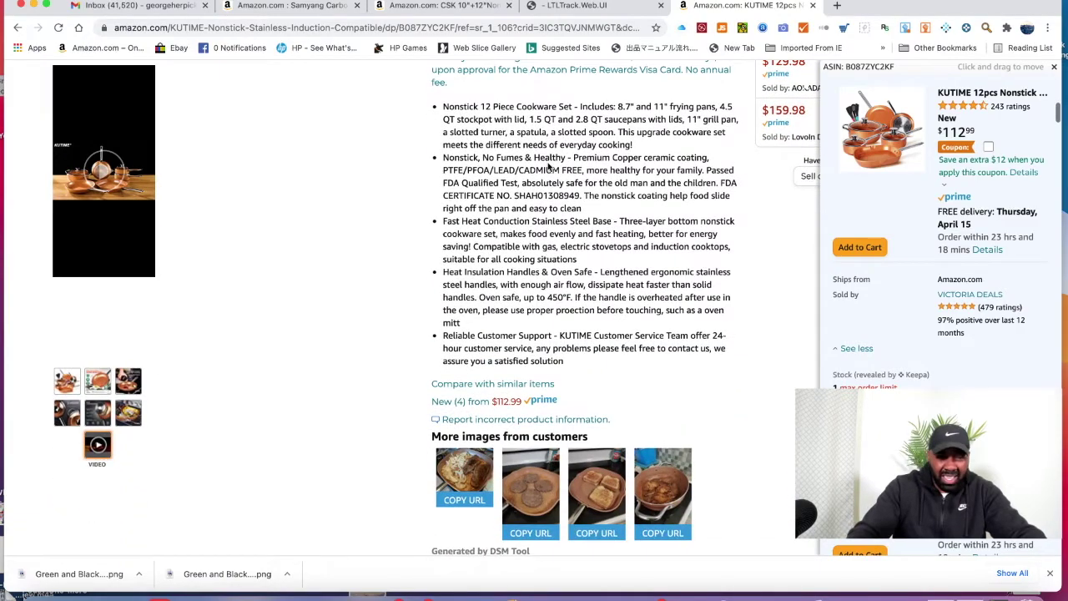
scroll(548, 166, "up", 6)
scroll(548, 168, "up", 8)
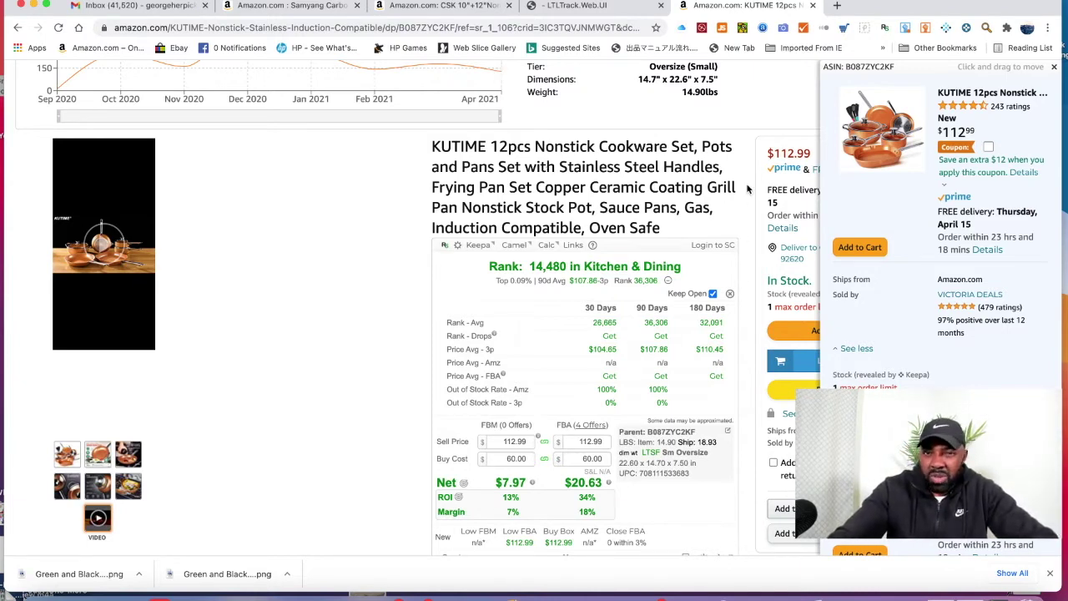
Step: Open a new browser tab ready for entering a web address
left_click(838, 6)
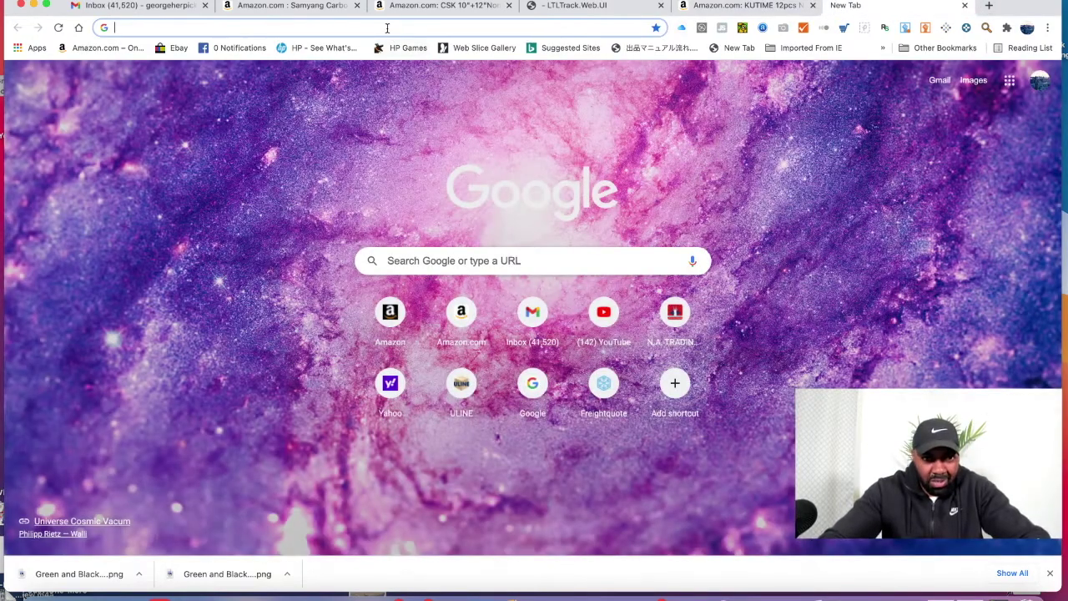
left_click(387, 28)
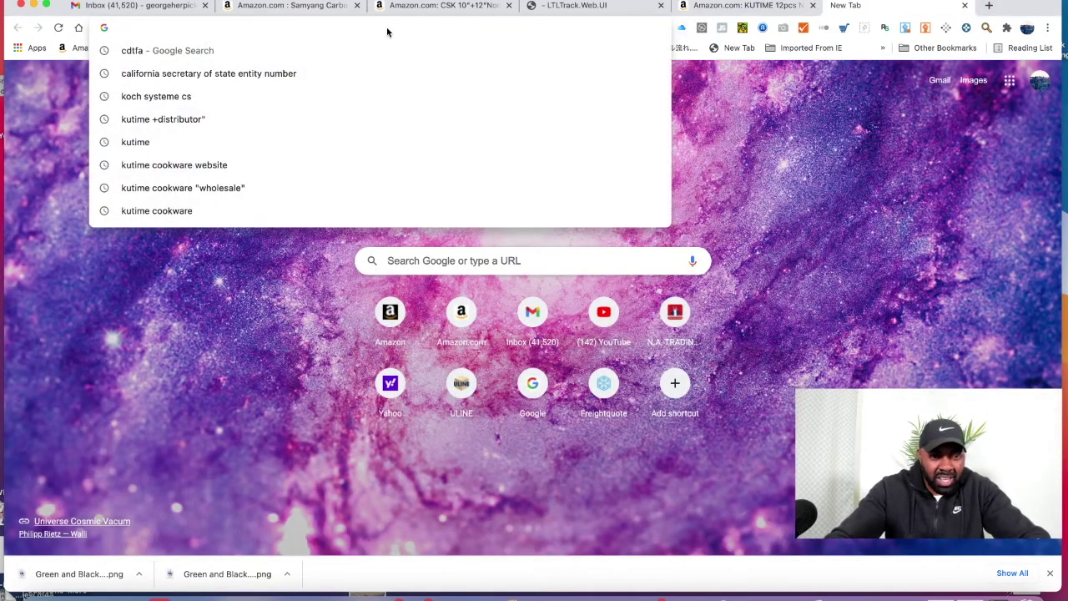
type("kut")
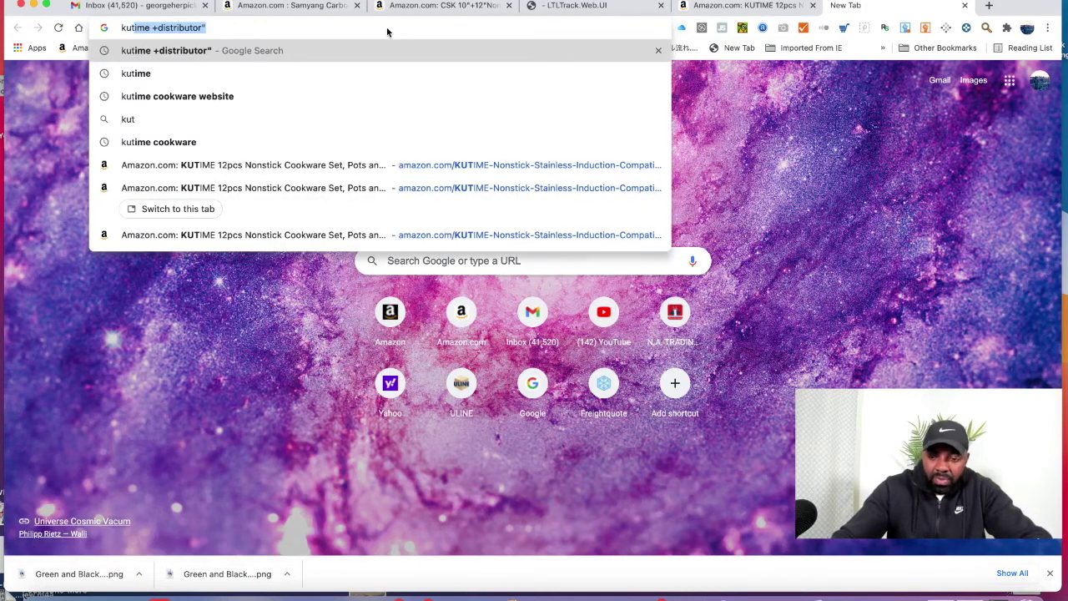
key("Right")
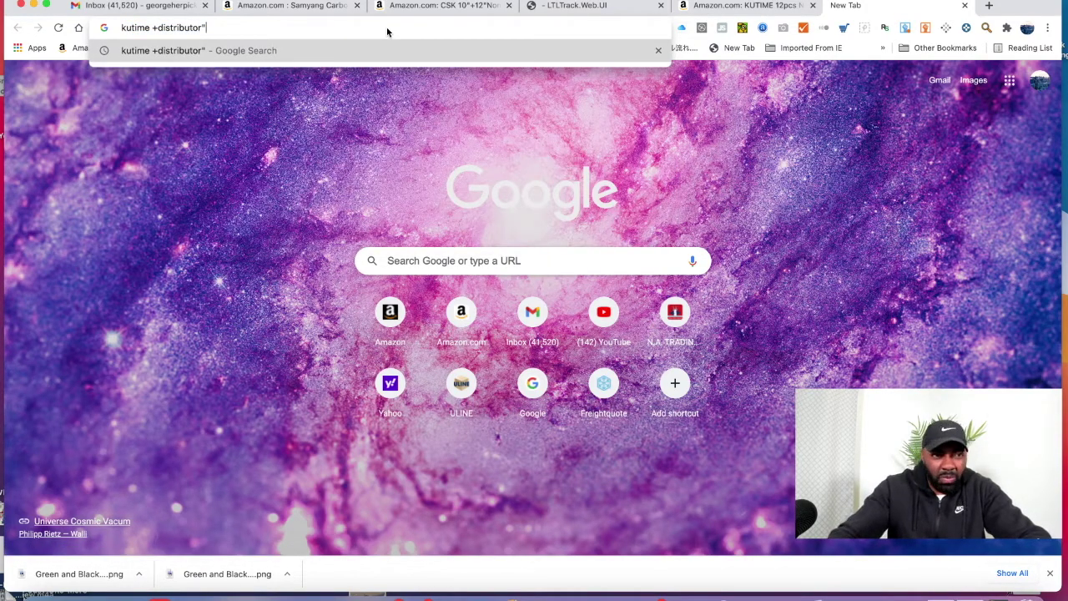
key("BackSpace")
key("BackSpace")
key("BackSpace")
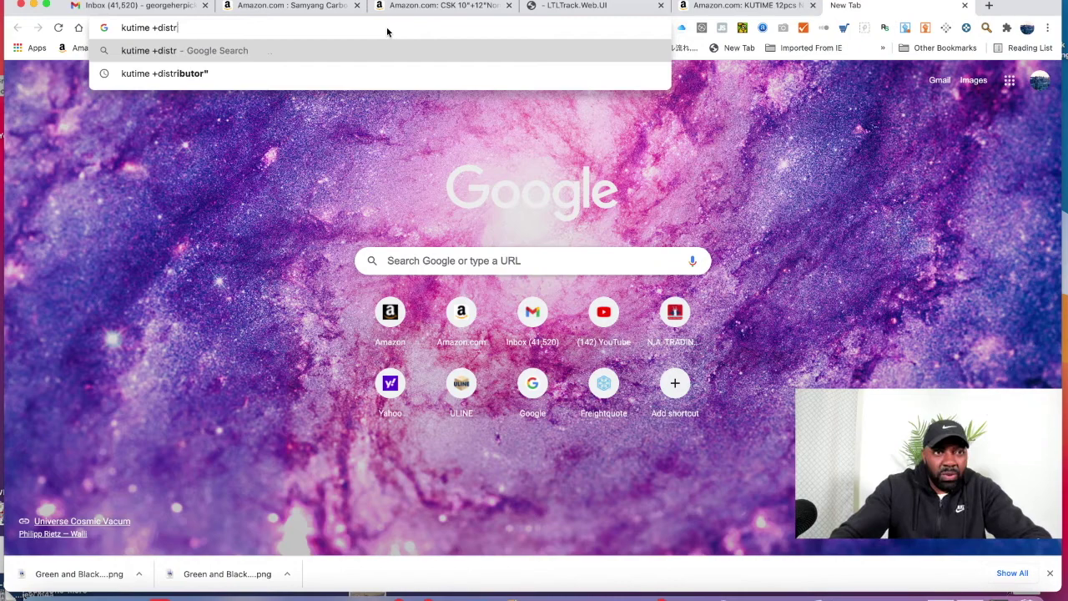
key("BackSpace")
key("BackSpace")
key("BackSpace")
key("BackSpace")
key("BackSpace")
key("BackSpace")
key("BackSpace")
key("BackSpace")
key("BackSpace")
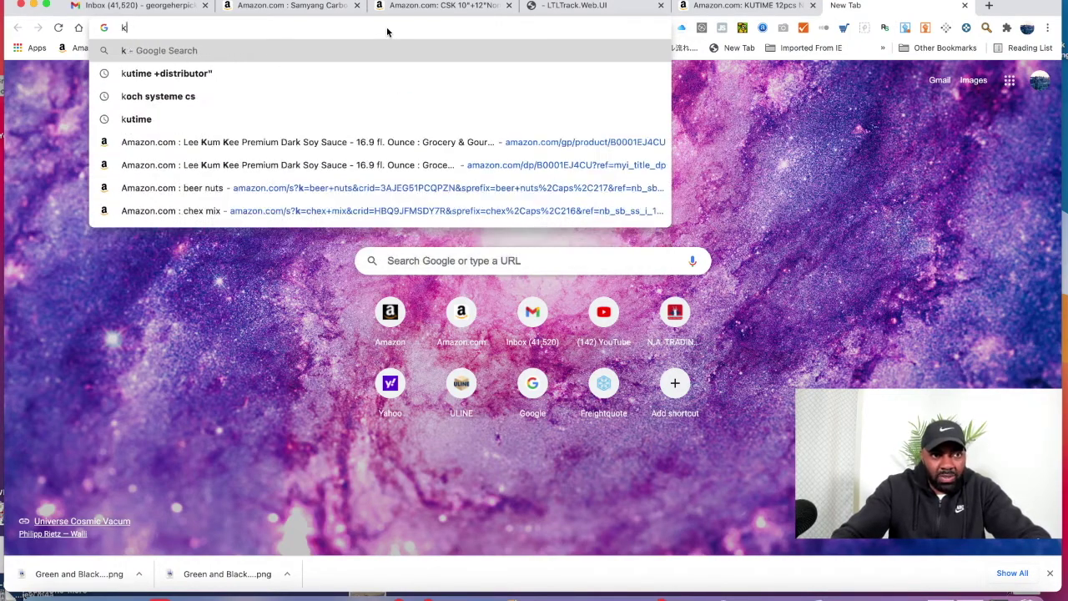
Step: Go to google.com and search for "kutime+distributor"
type("google")
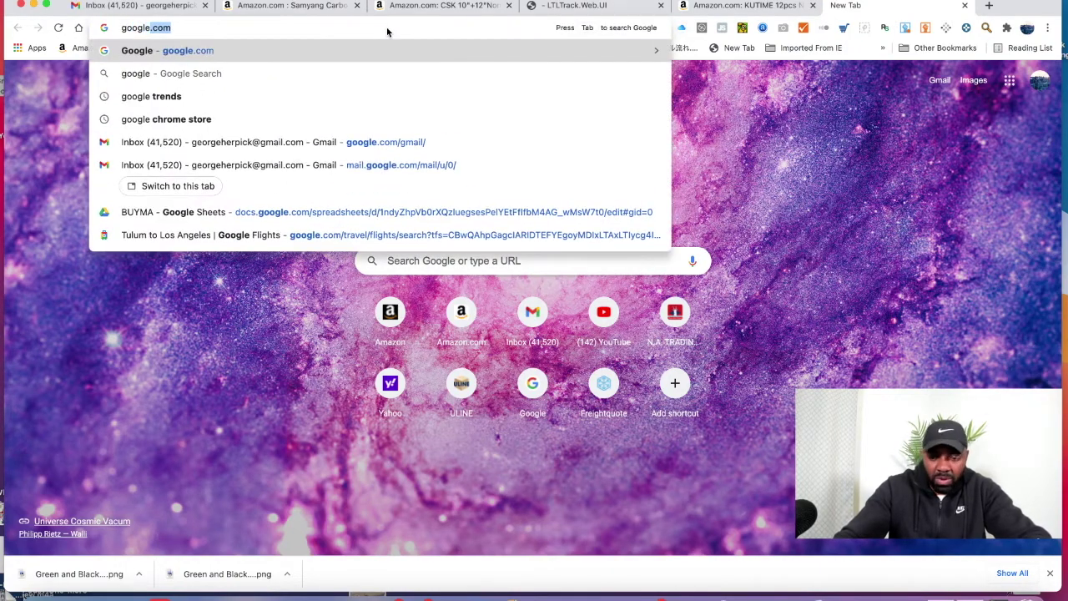
key("Return")
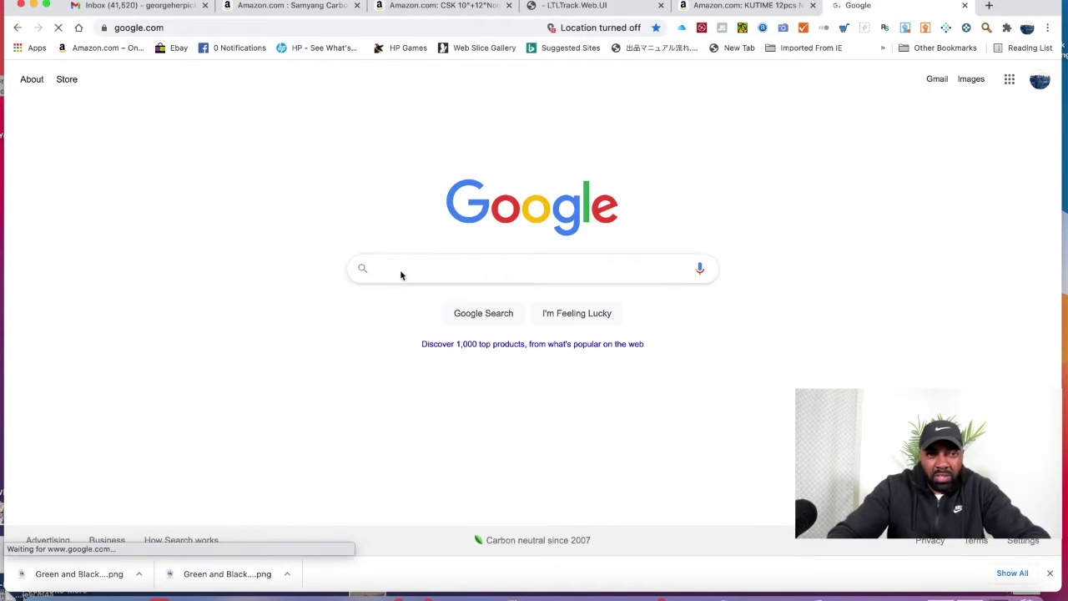
left_click(390, 274)
type("kutime")
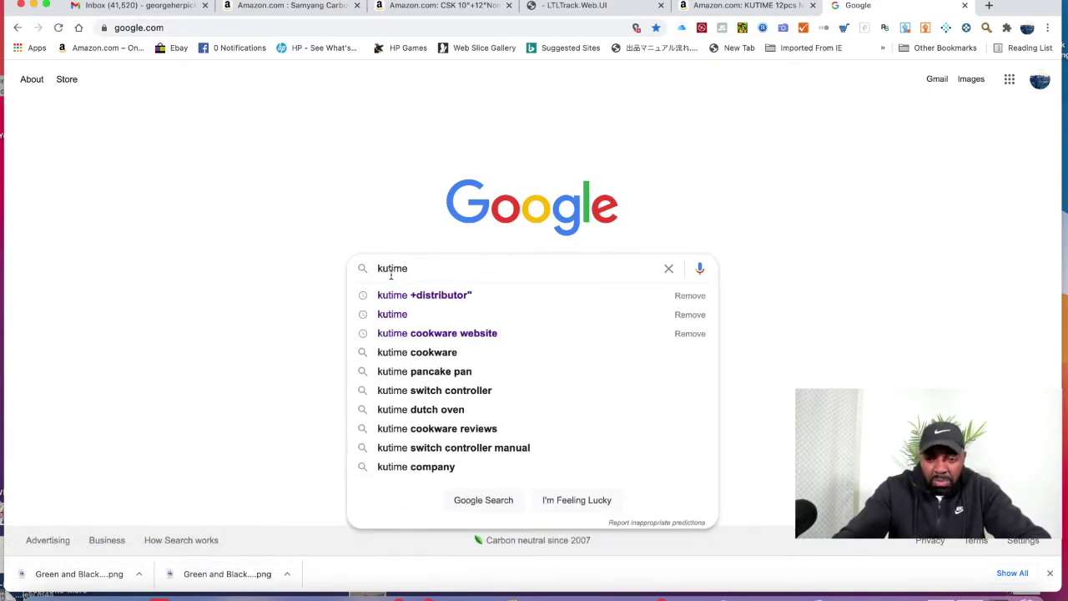
type("+dis")
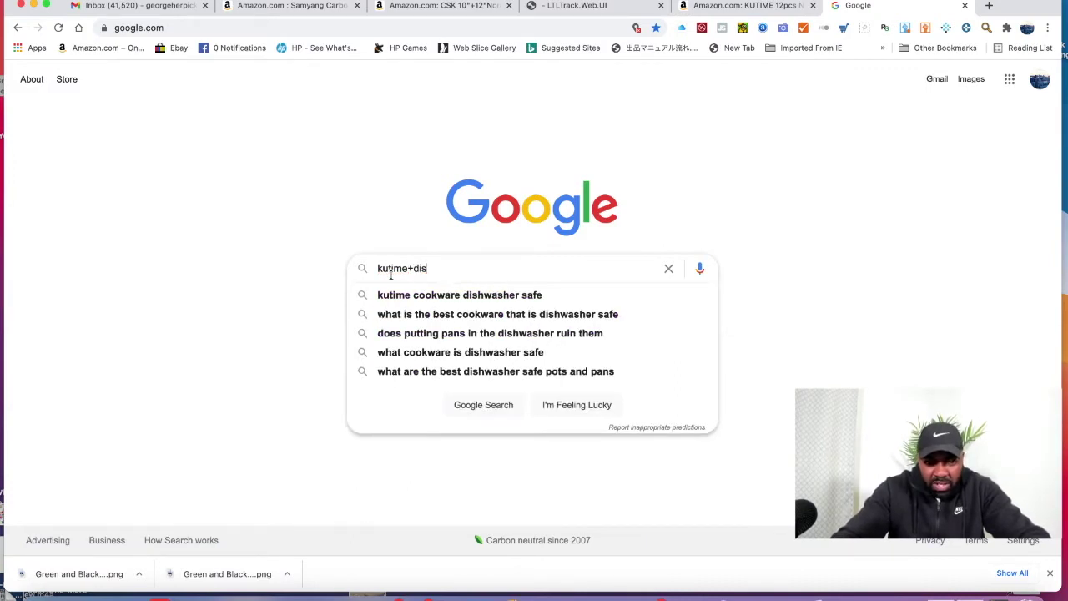
type("tributor")
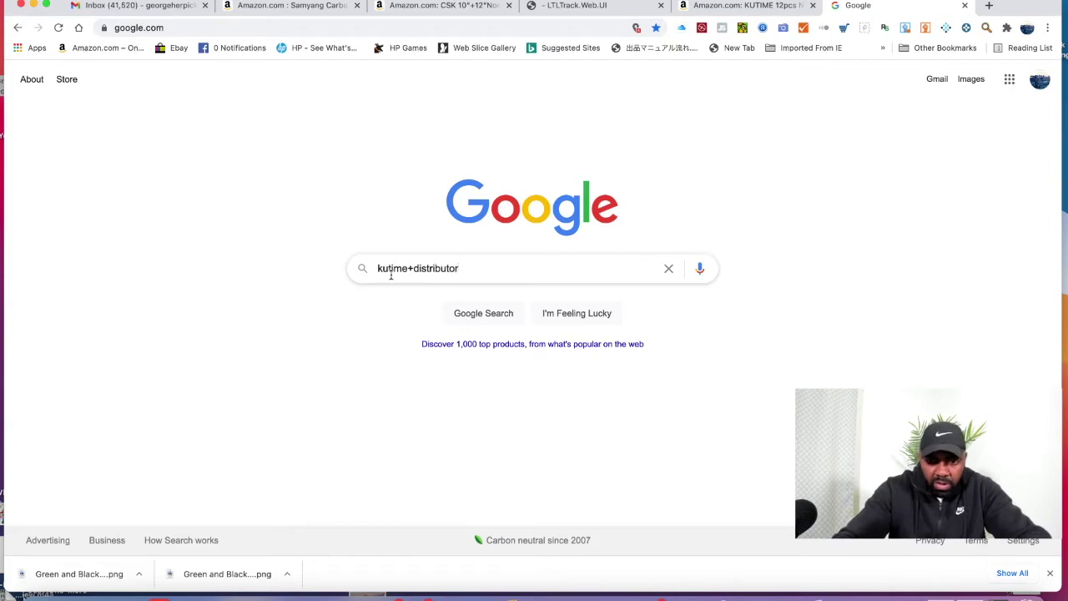
key("Return")
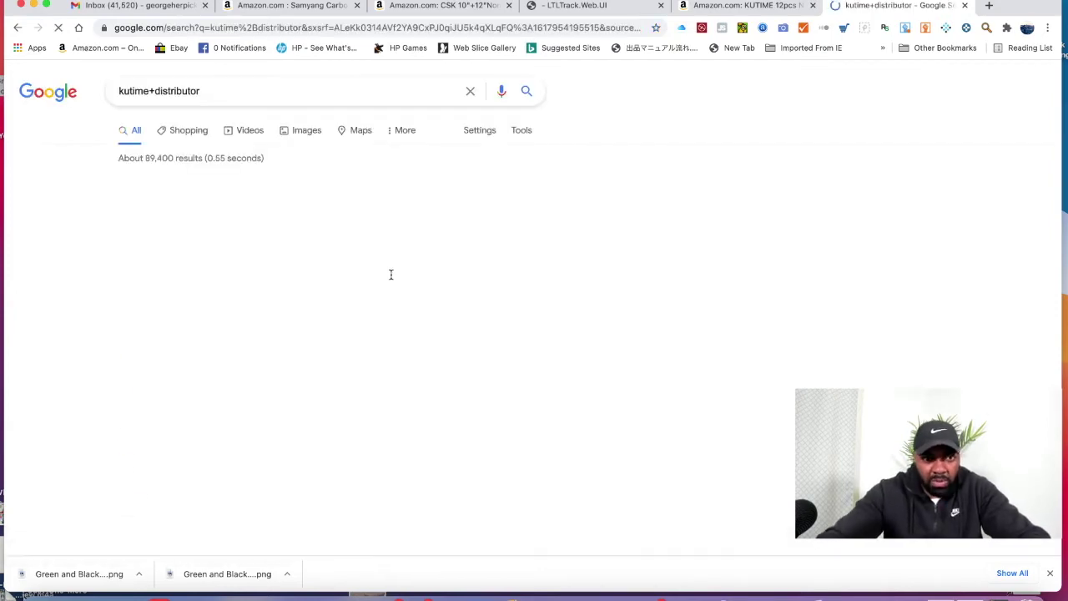
Step: Open the Lee Distributors wholesale housewares website from the search results
scroll(51, 378, "down", 5)
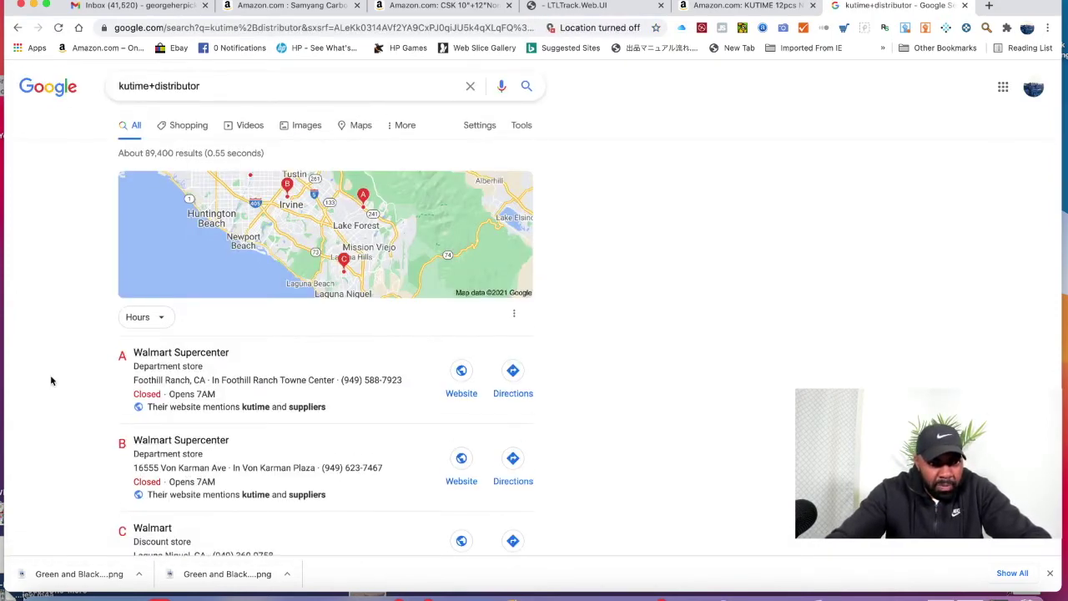
left_click(168, 424)
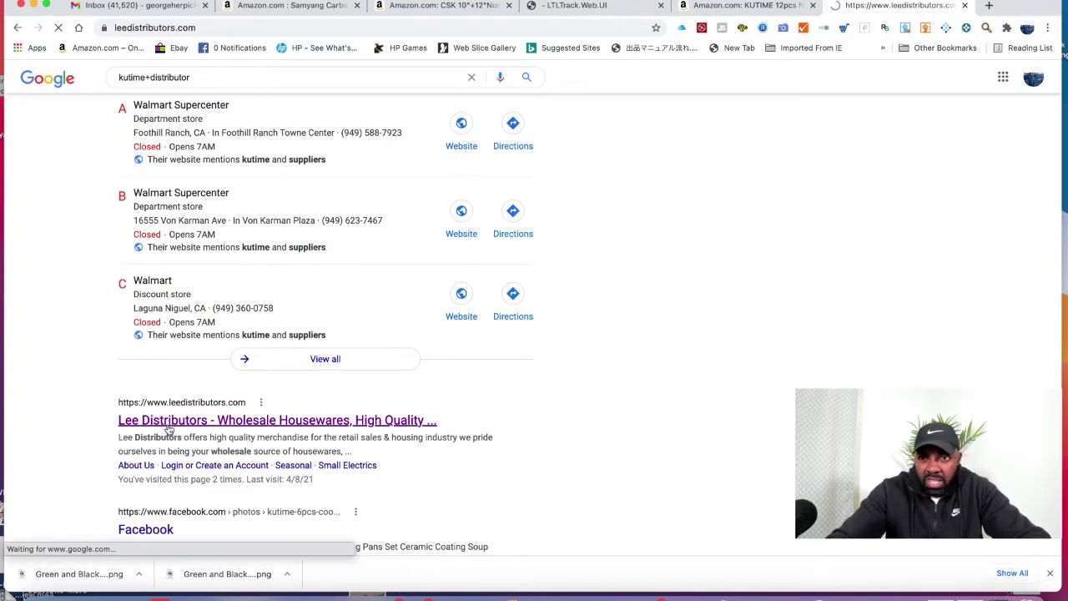
Step: Browse the products on the Lee Distributors home page for pots and pans
scroll(471, 401, "down", 10)
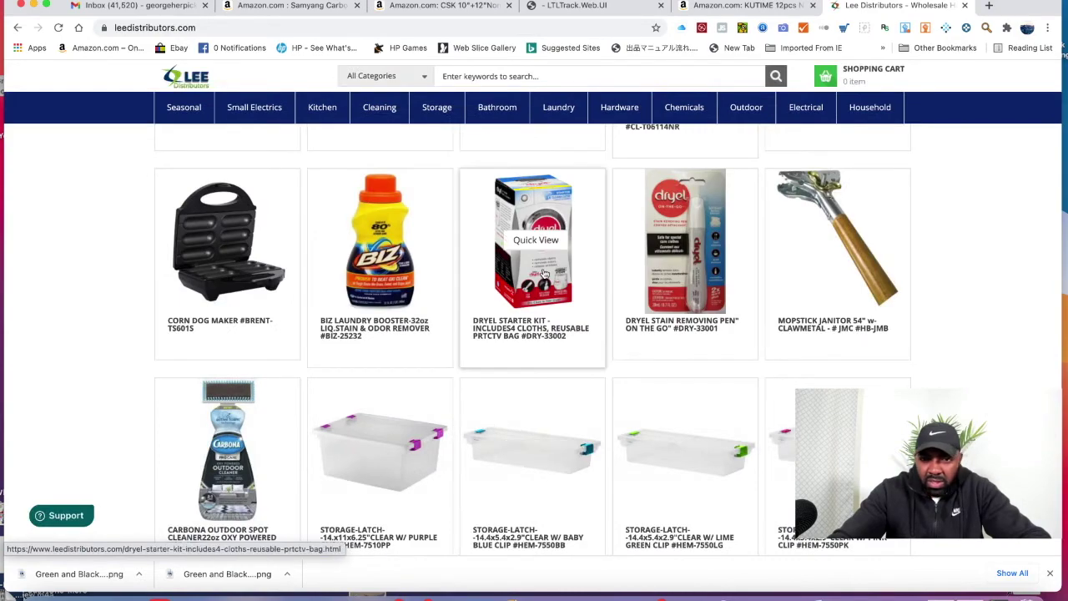
scroll(296, 368, "down", 5)
scroll(296, 368, "down", 10)
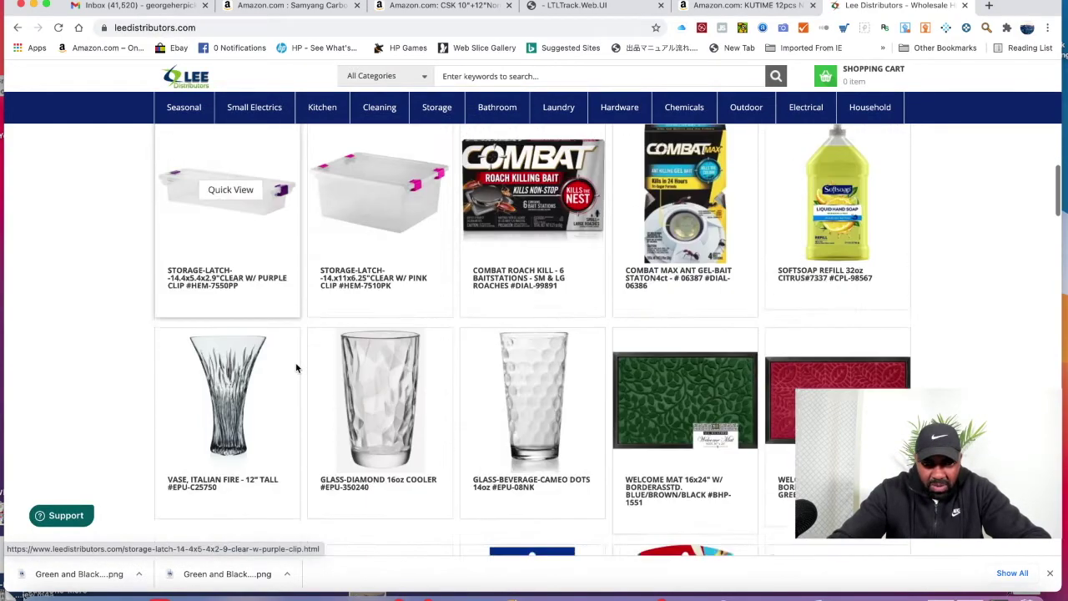
scroll(296, 368, "down", 10)
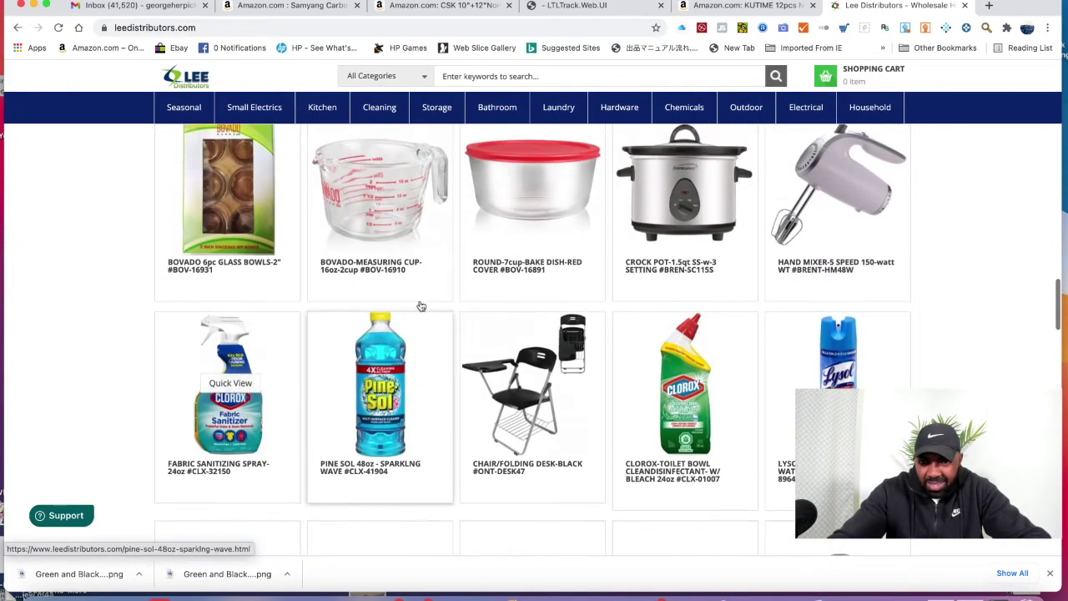
scroll(782, 377, "down", 5)
scroll(782, 377, "down", 4)
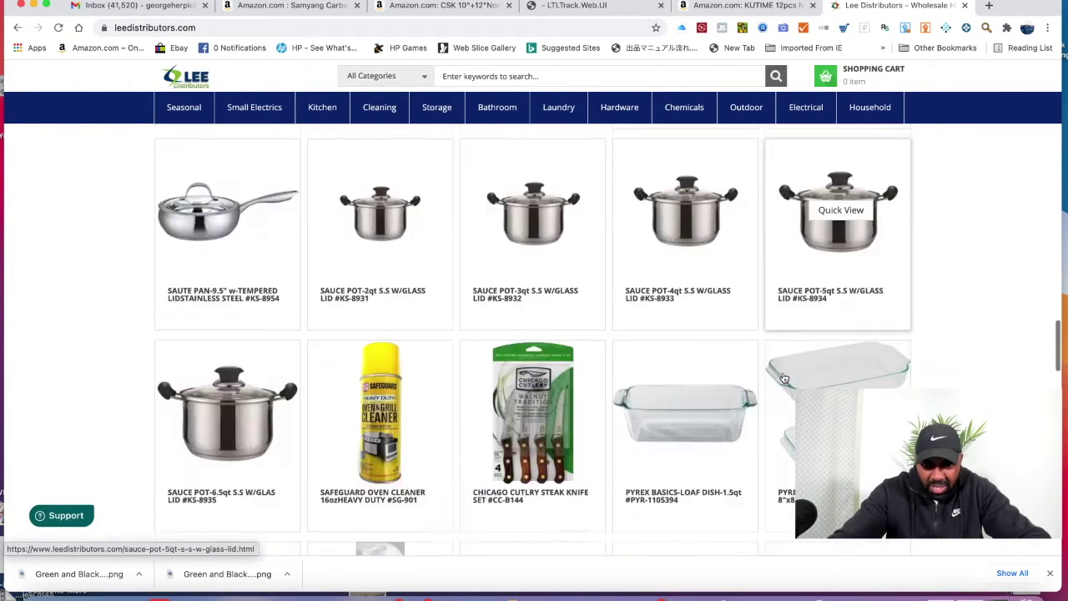
scroll(677, 303, "up", 1)
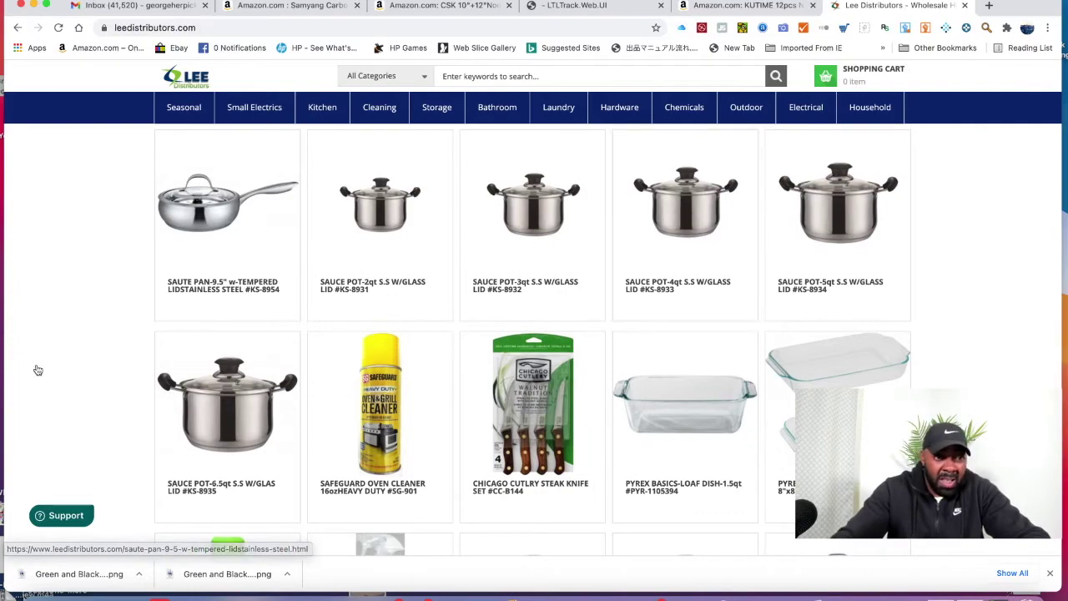
Step: Look through the distributor's frypans, stock pots and other housewares, and check its product categories
scroll(65, 362, "down", 8)
scroll(64, 362, "down", 3)
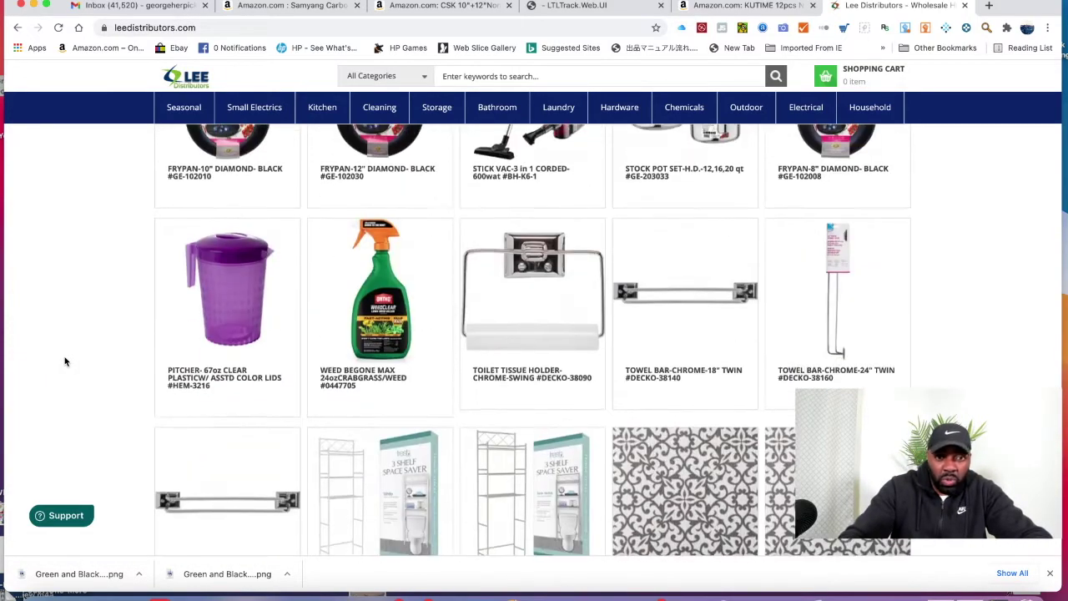
scroll(64, 362, "up", 1)
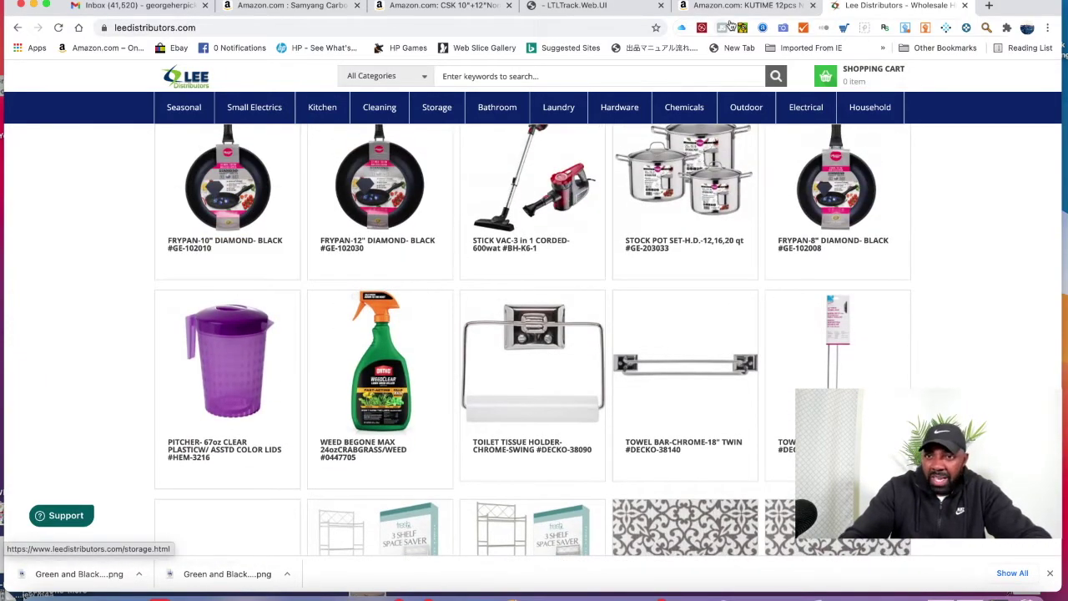
mouse_move(426, 125)
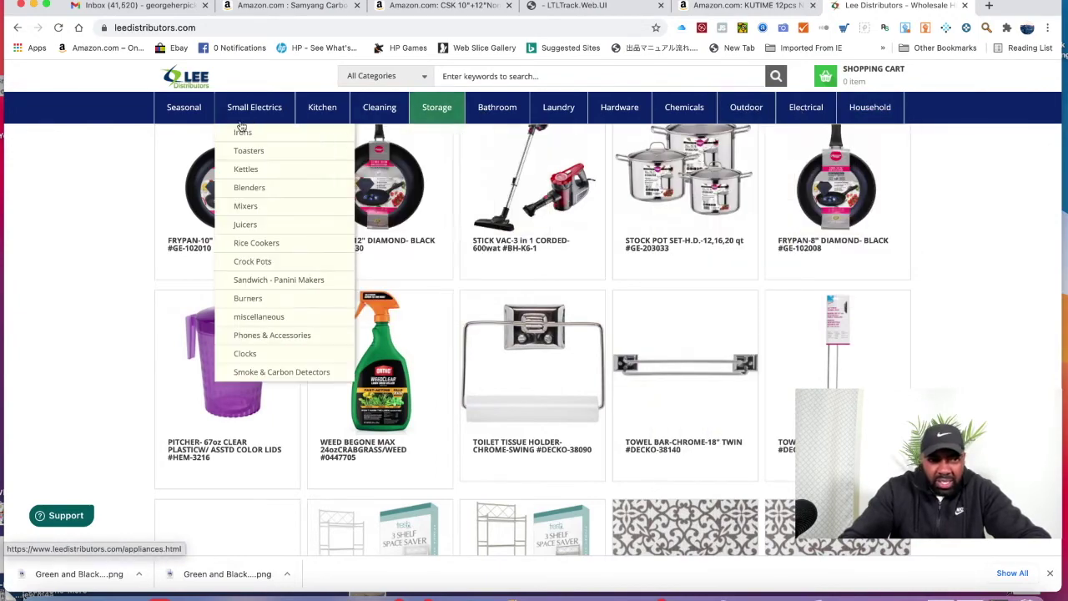
scroll(83, 355, "down", 10)
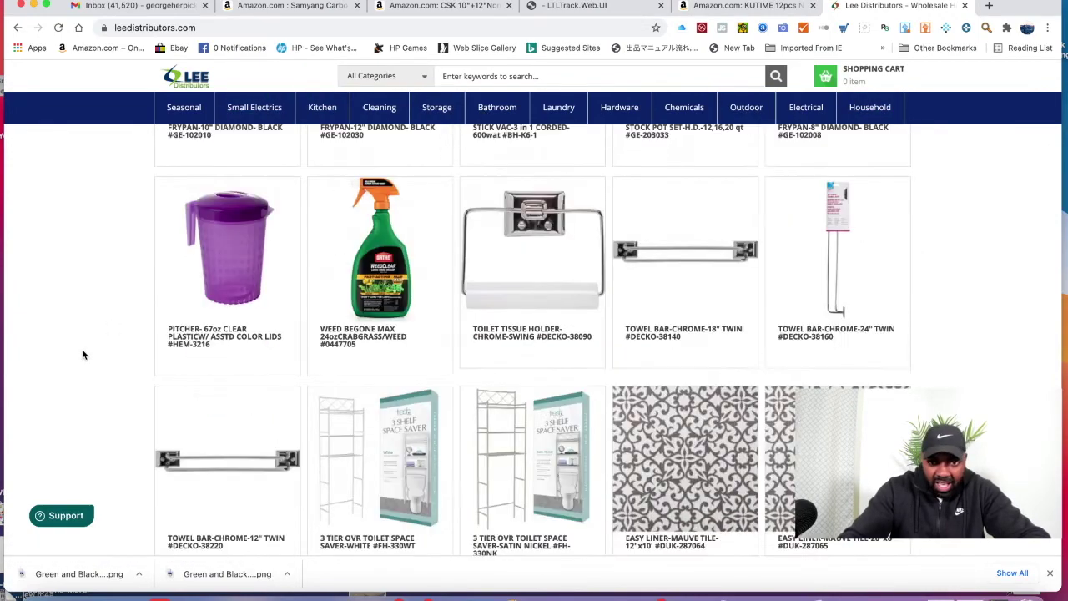
scroll(83, 354, "up", 8)
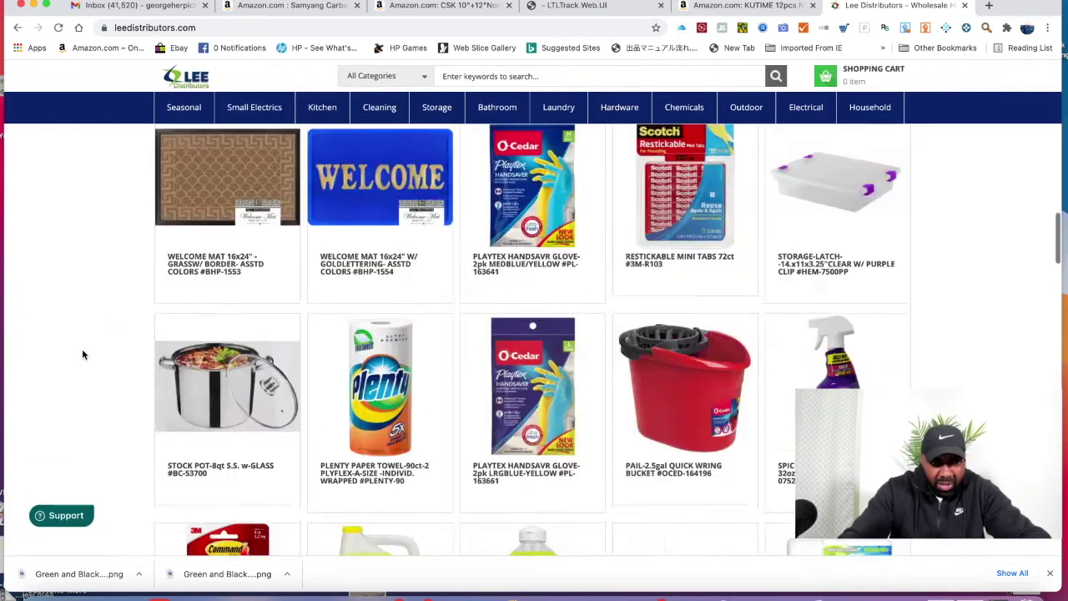
Step: Check the Lee Distributors product categories and return to the Google results for "kutime+distributor"
mouse_move(324, 110)
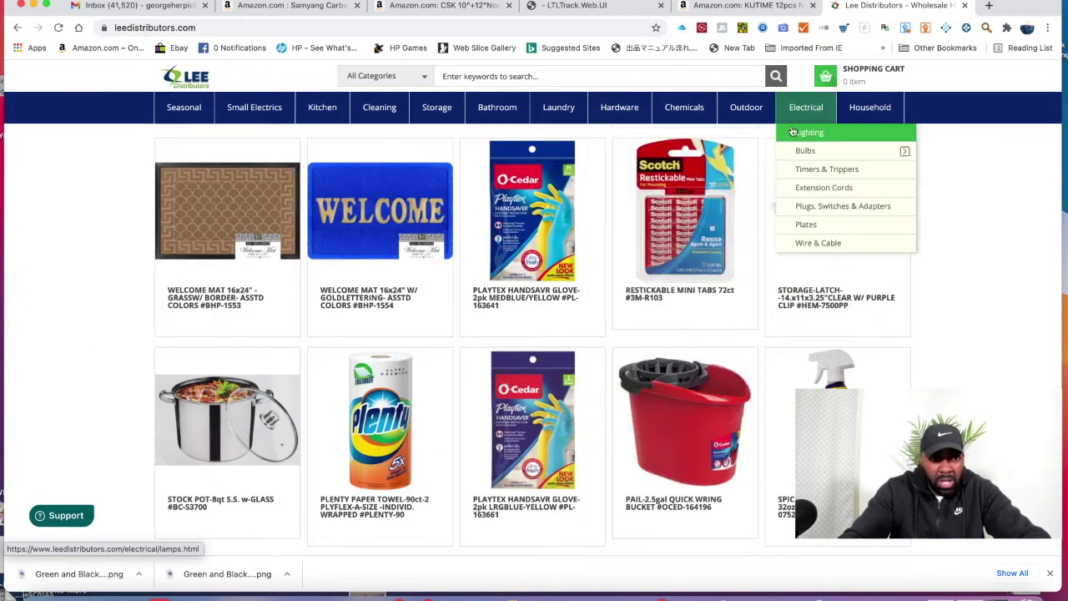
mouse_move(341, 166)
left_click(18, 27)
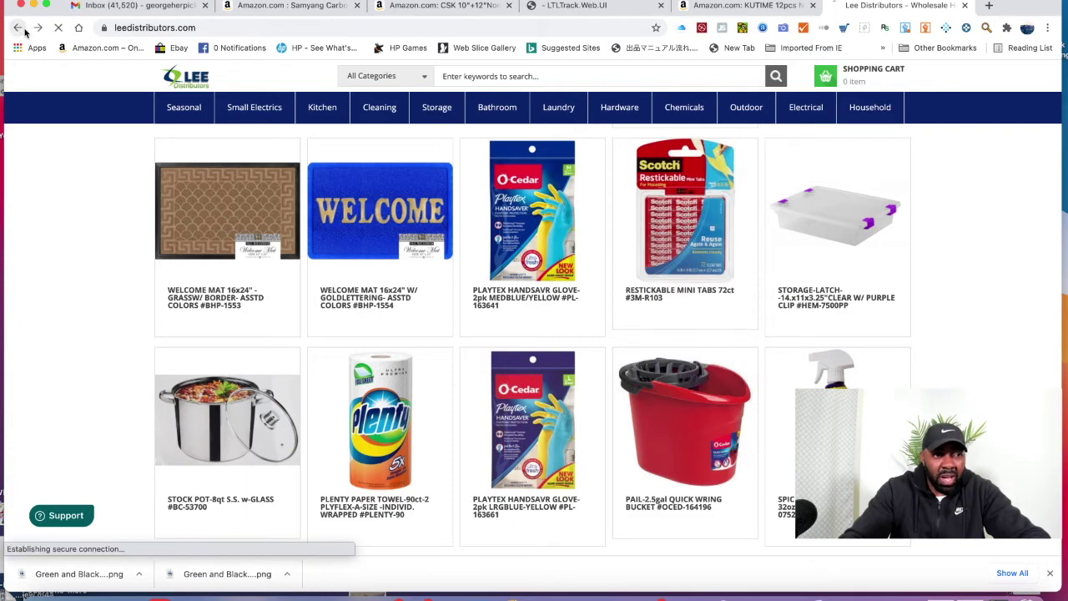
scroll(79, 331, "down", 5)
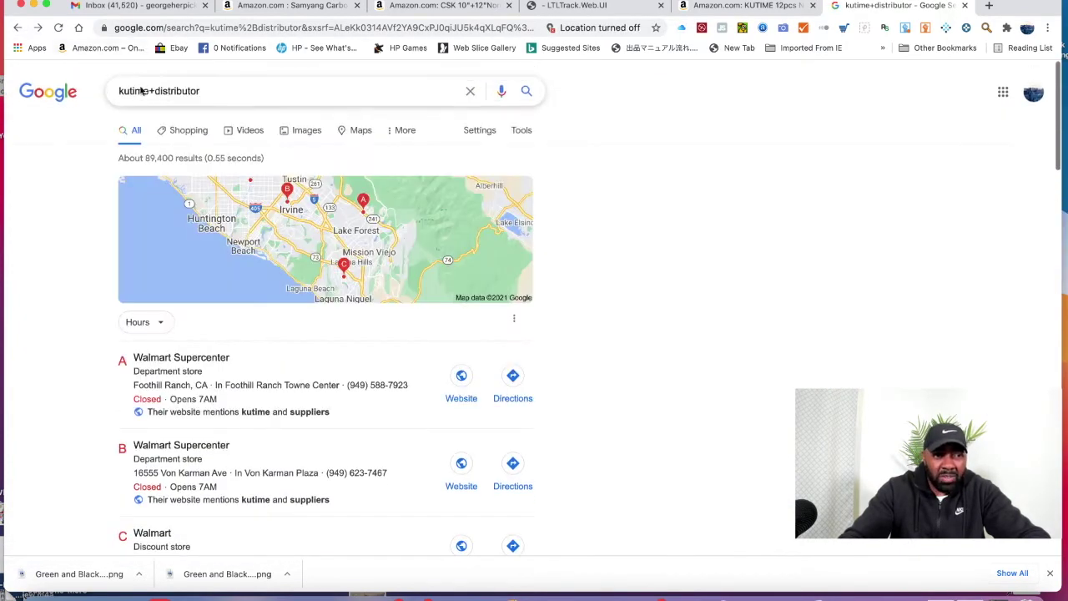
Step: Change the Google query to "kutime+wholesale" and run the search
left_click(213, 96)
key("BackSpace")
key("BackSpace")
key("BackSpace")
key("BackSpace")
key("BackSpace")
key("BackSpace")
key("BackSpace")
key("BackSpace")
key("BackSpace")
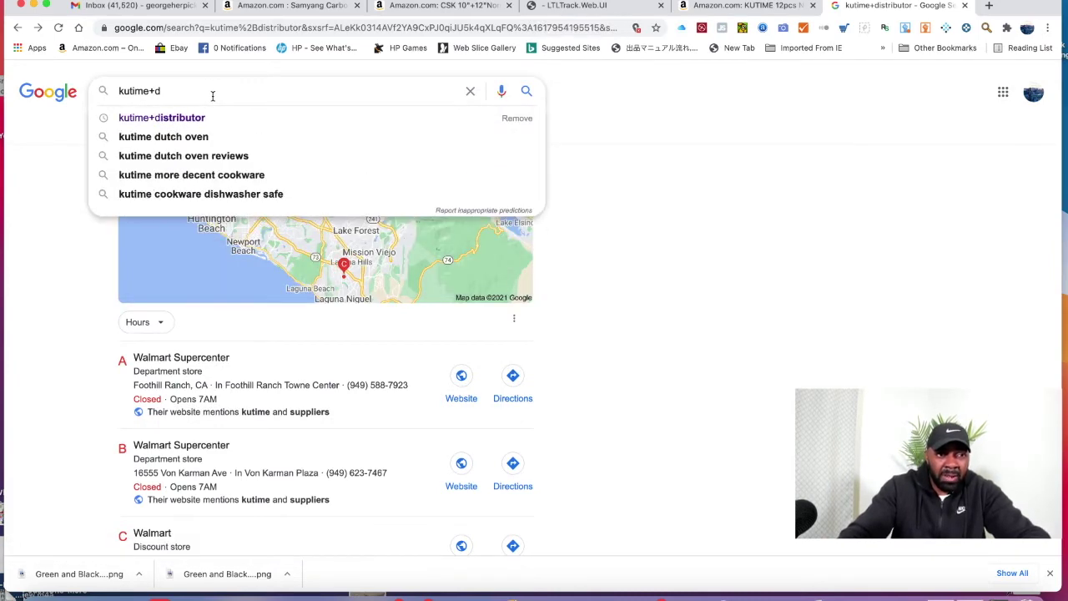
type("wholesale")
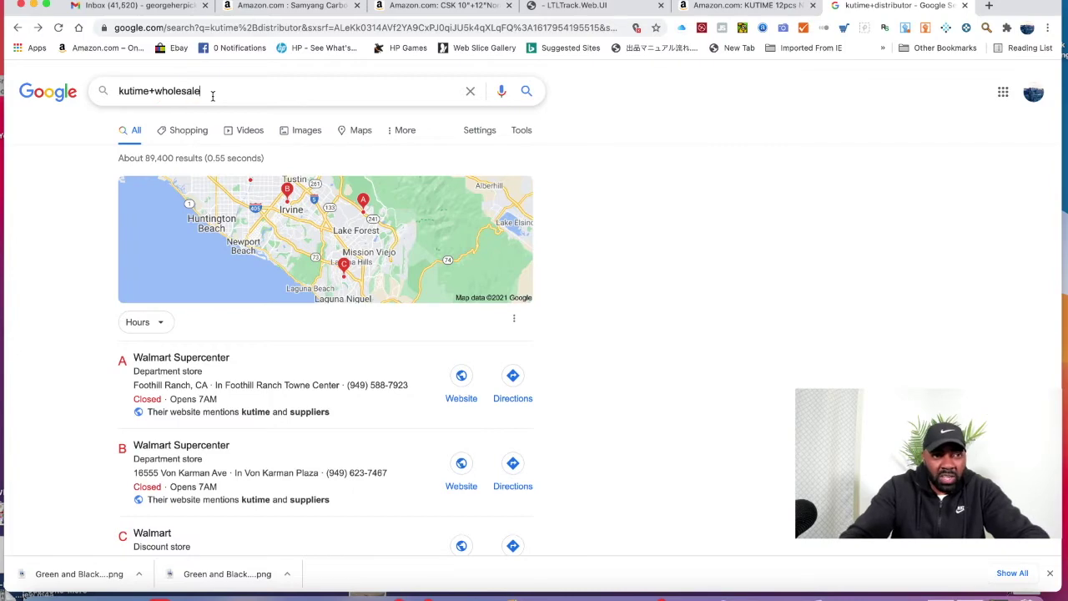
key("Return")
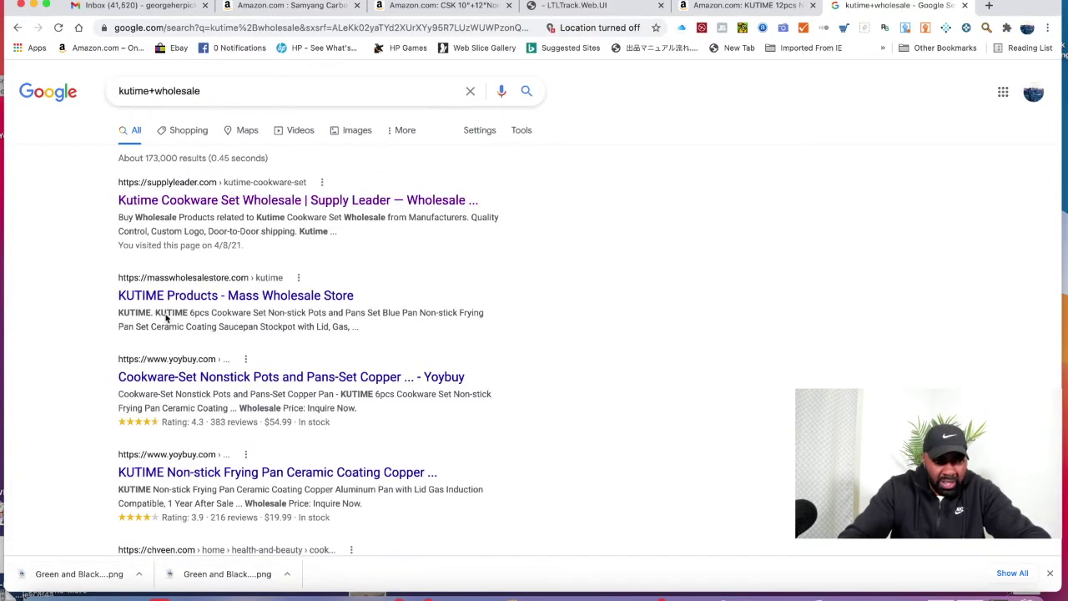
Step: Open Supply Leader's Kutime Cookware Set Wholesale page from the search results, and return to the KUTIME 12pcs cookware listing on Amazon
scroll(248, 376, "down", 5)
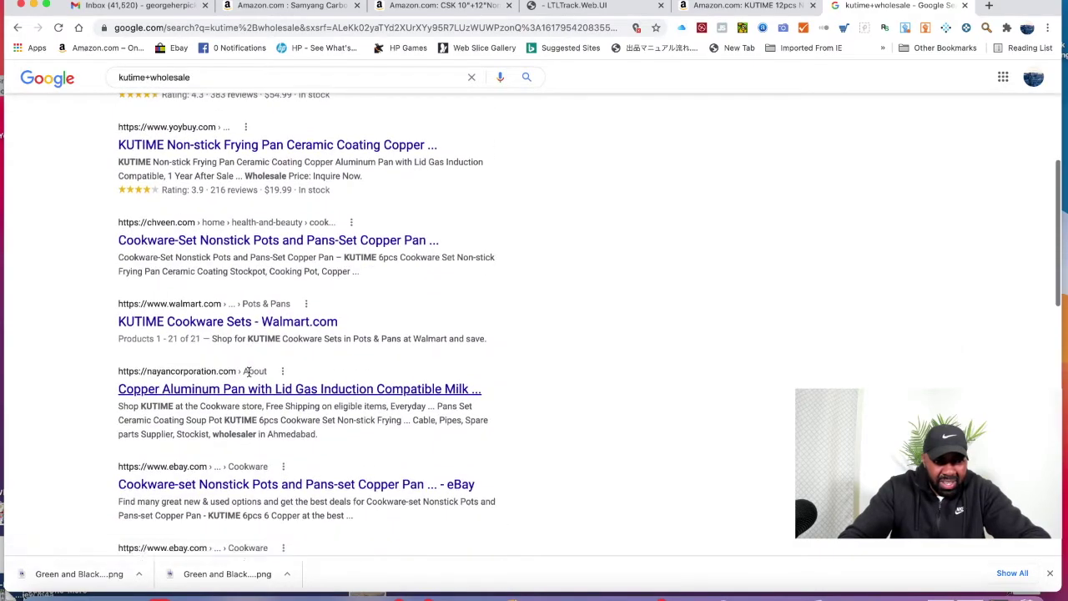
scroll(249, 375, "down", 3)
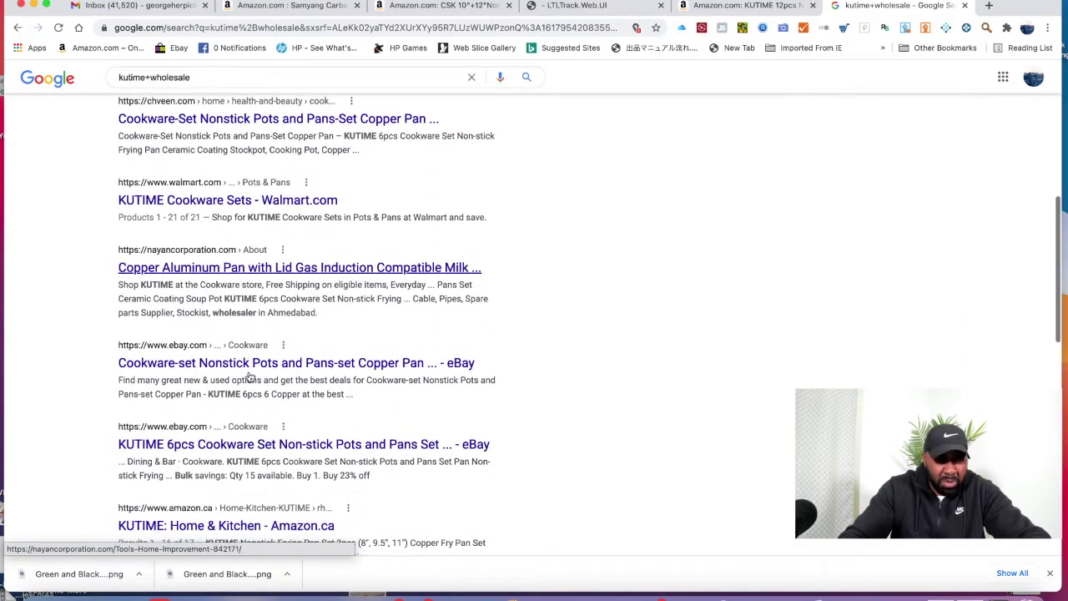
scroll(248, 376, "down", 4)
scroll(249, 377, "up", 6)
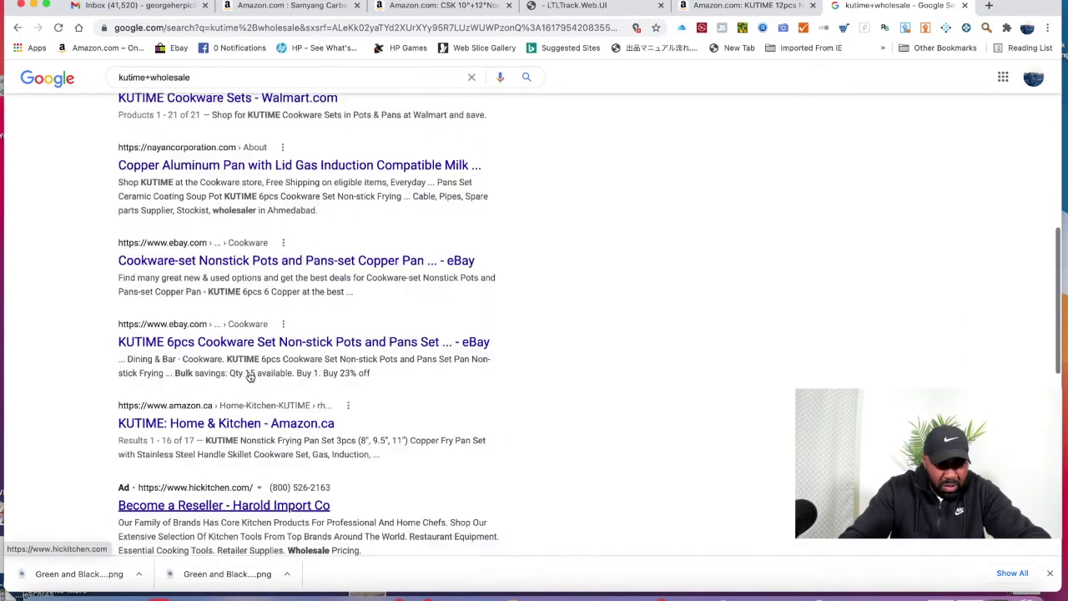
scroll(249, 376, "up", 5)
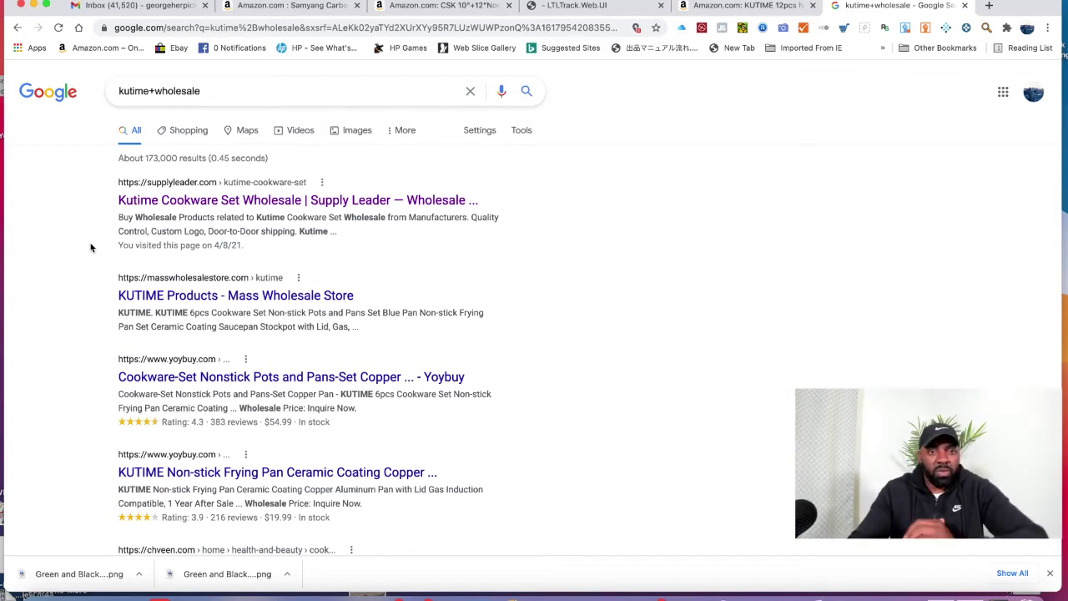
left_click(194, 200)
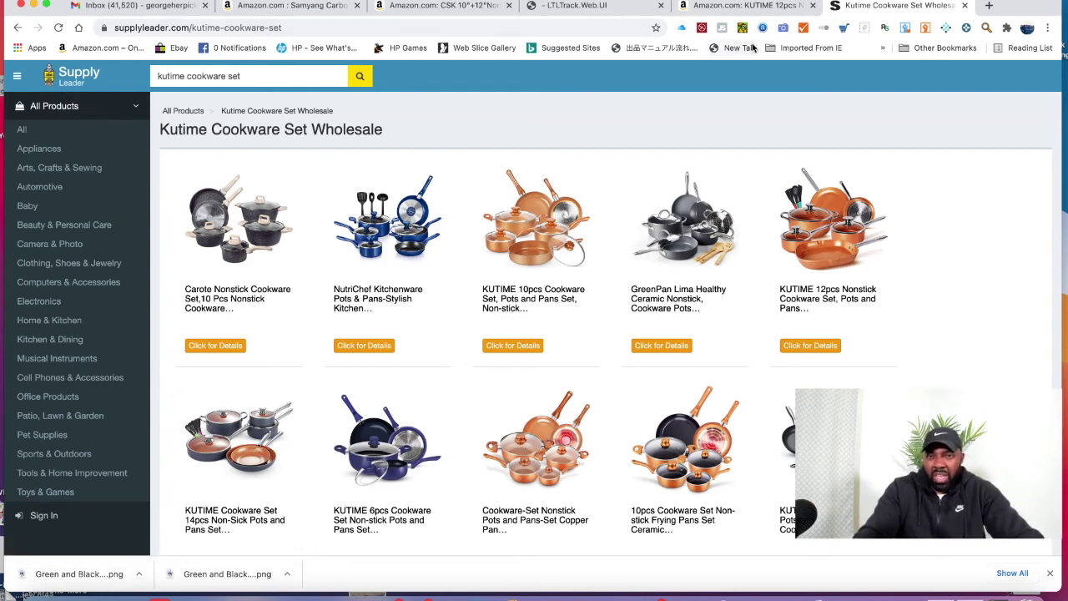
left_click(747, 8)
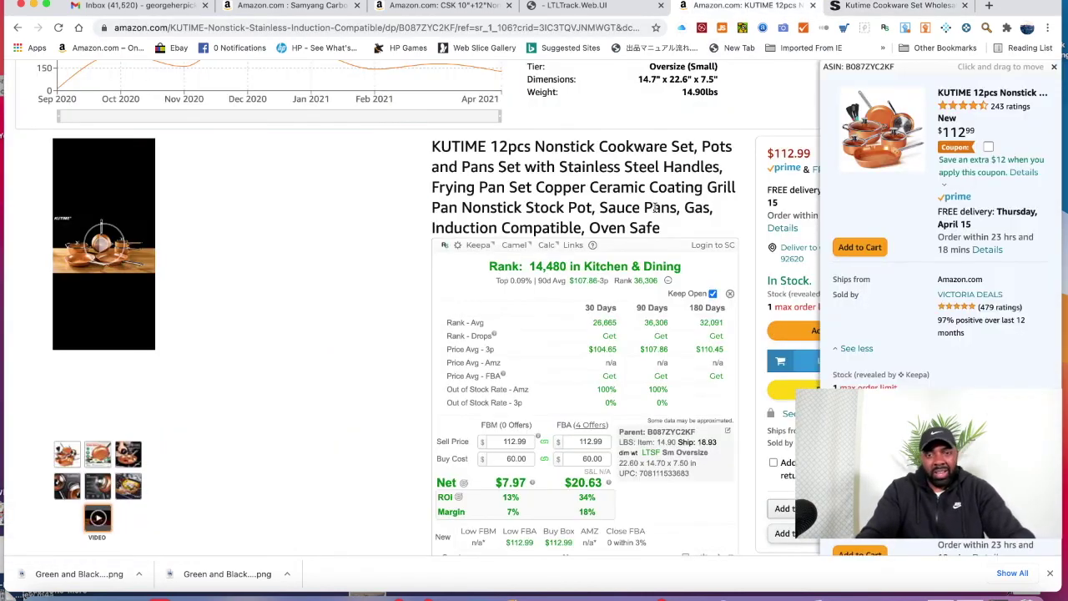